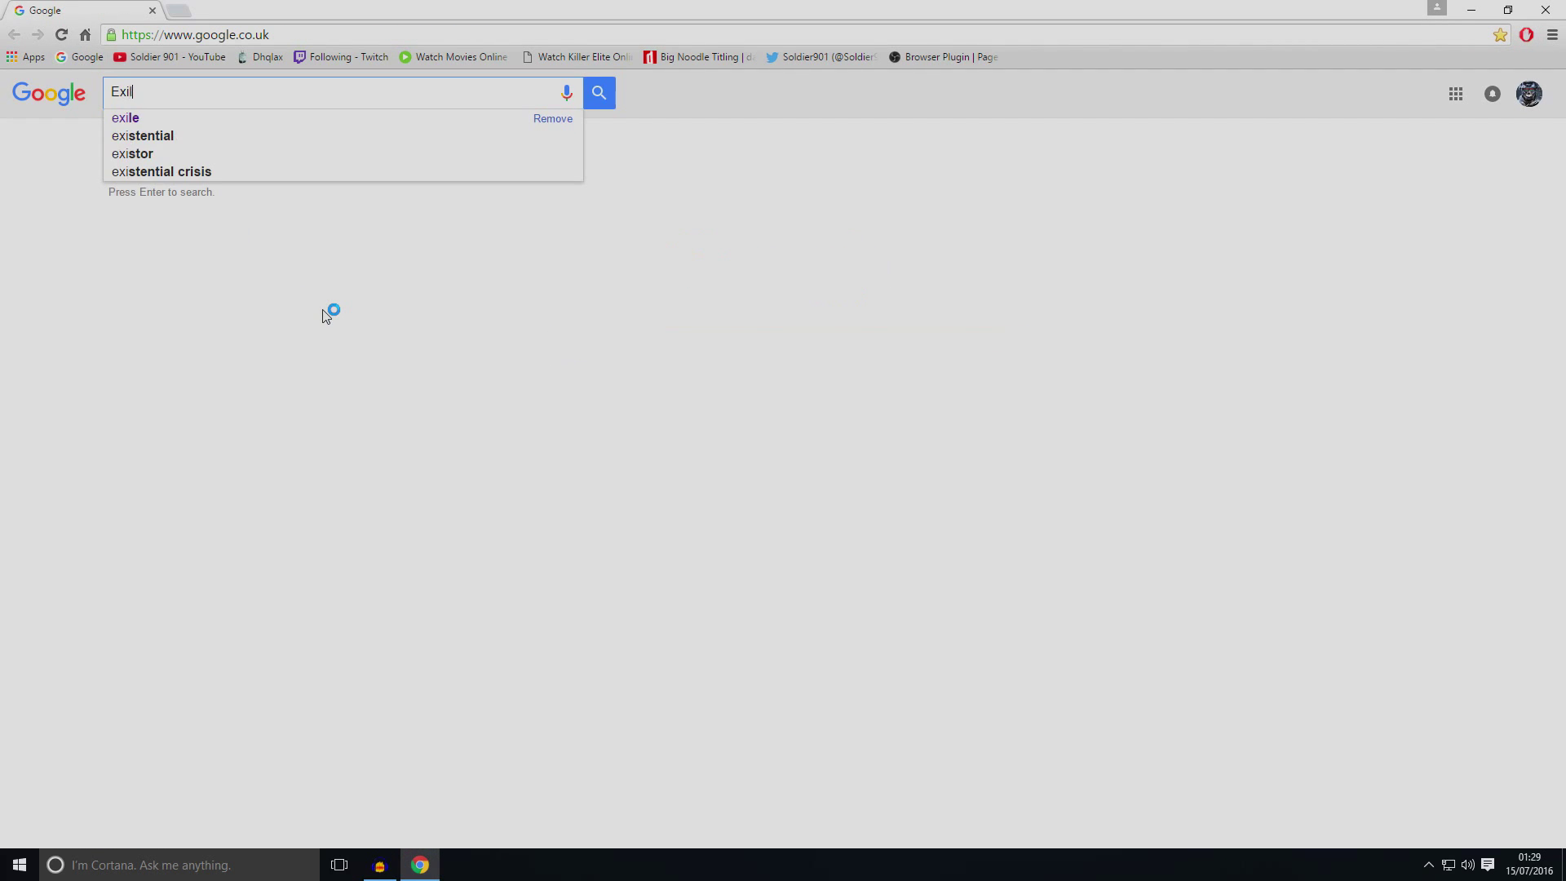
- Search Google for "Exile arma 3" and open the download page of the Exile Mod website
type("a 3")
key("Return")
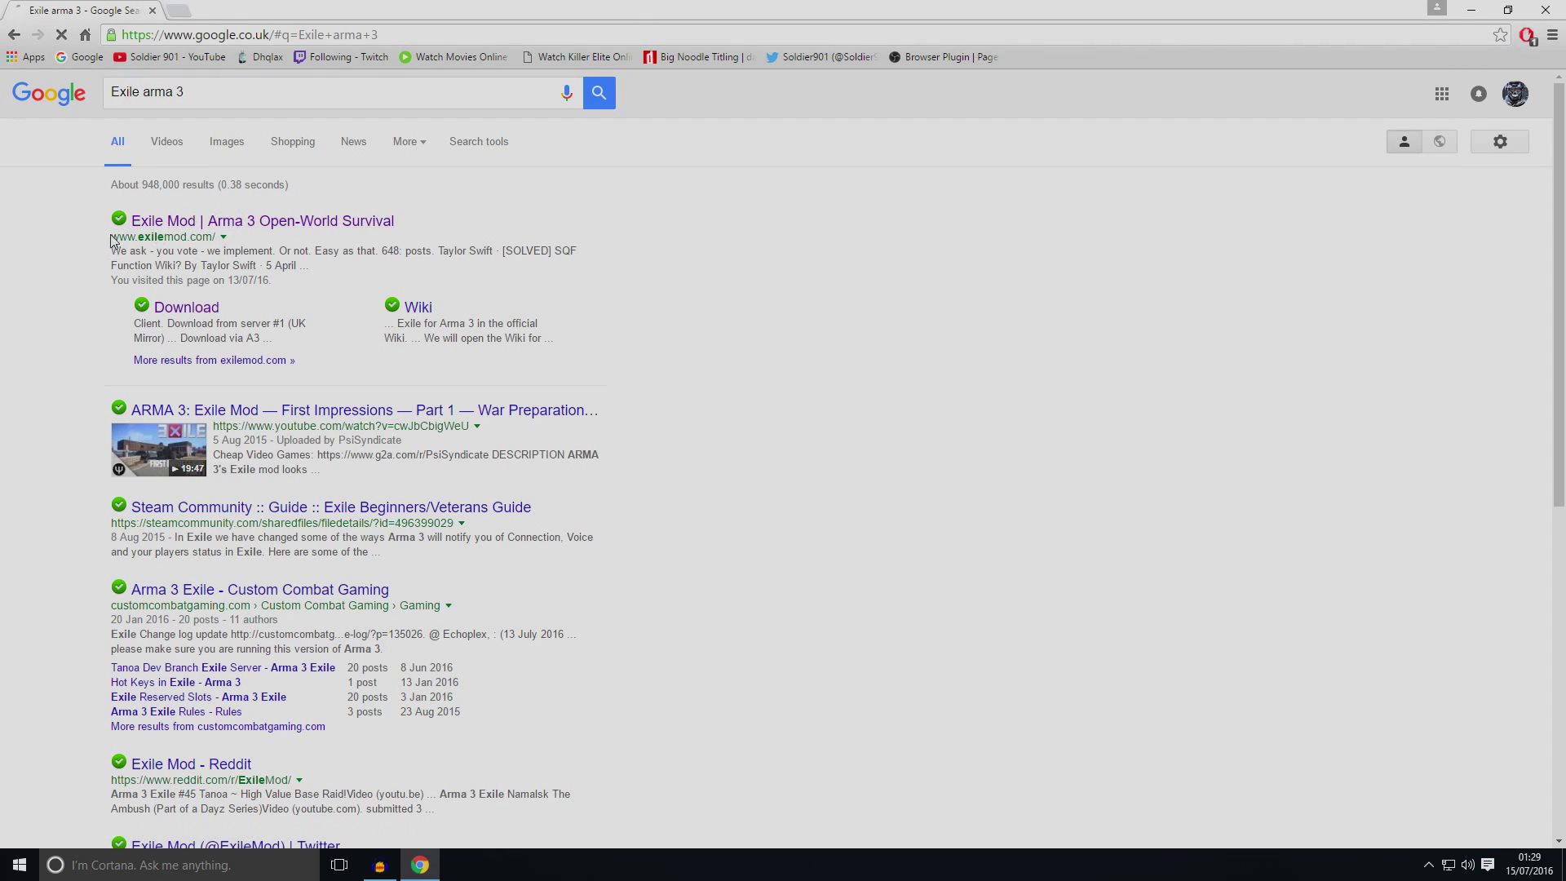
left_click(171, 223)
left_click(594, 161)
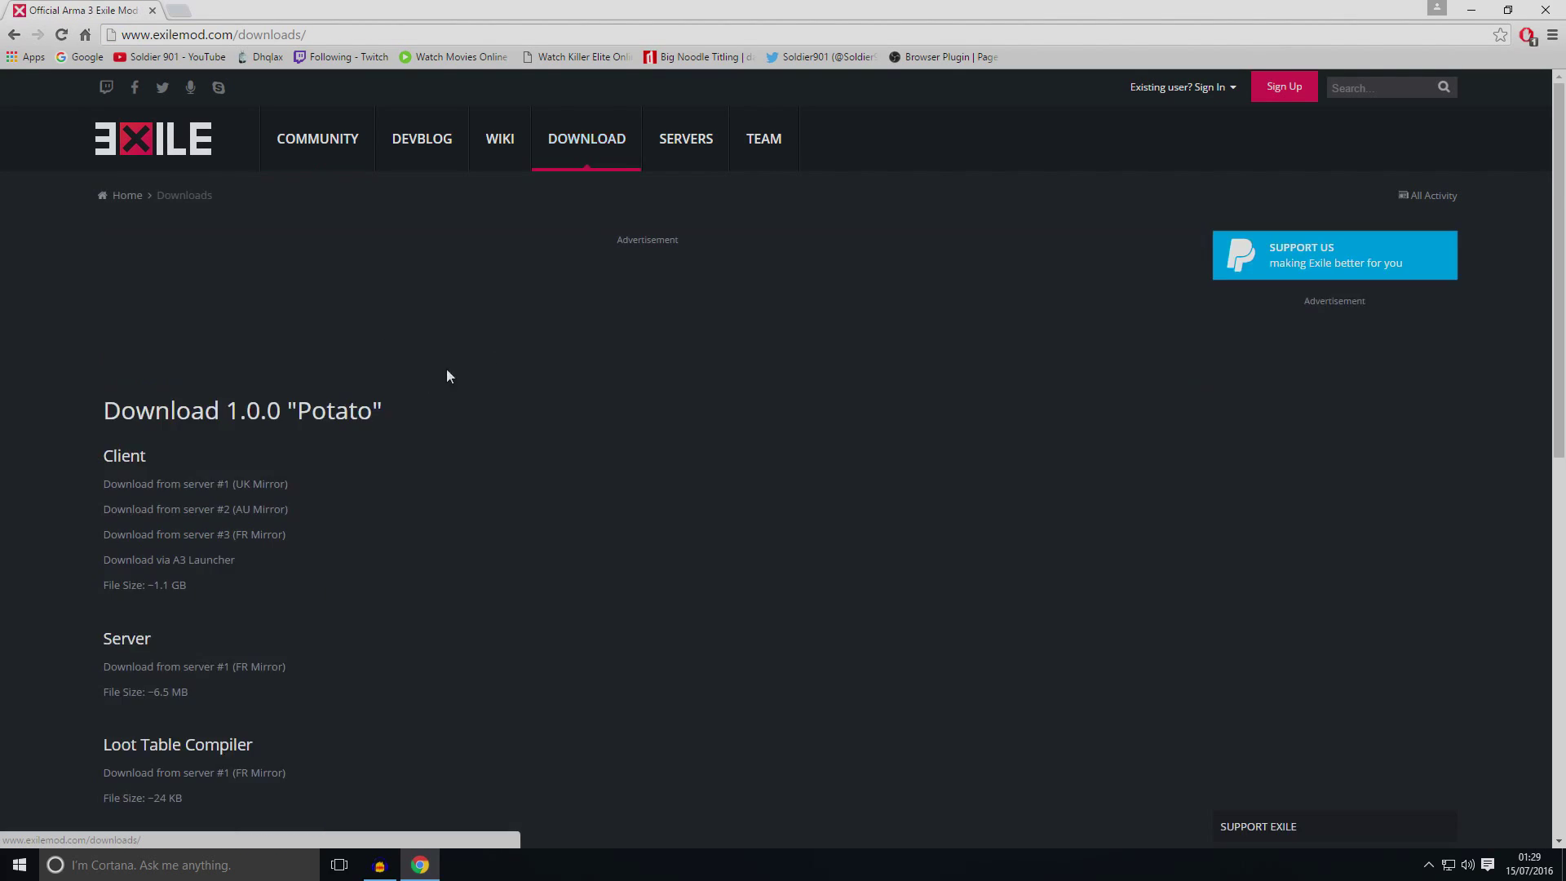
scroll(181, 171, "down", 3)
scroll(114, 233, "down", 3)
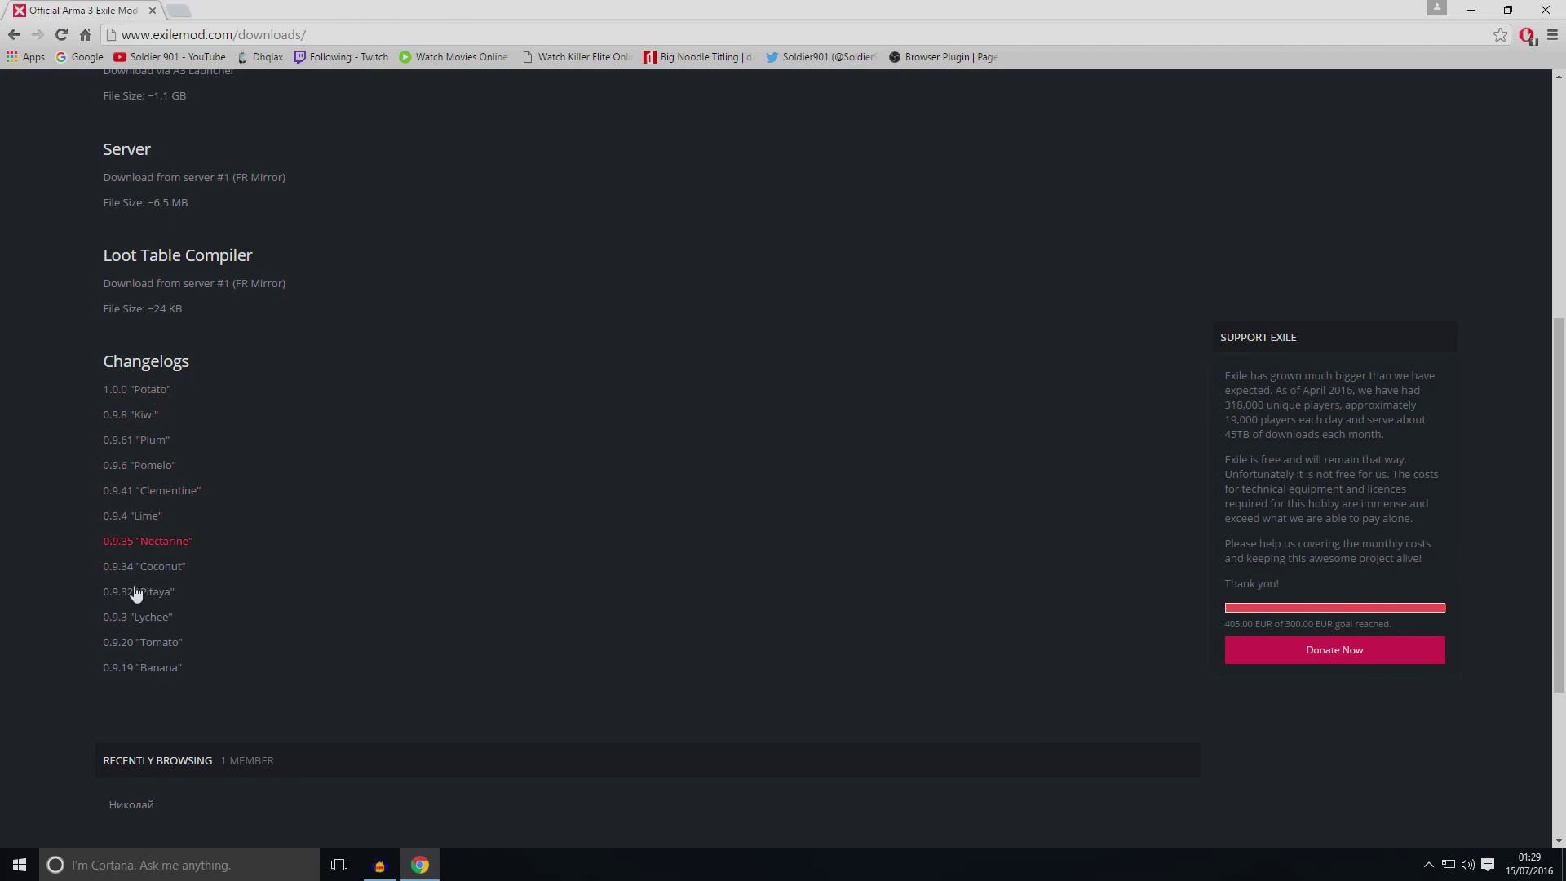
scroll(349, 587, "up", 6)
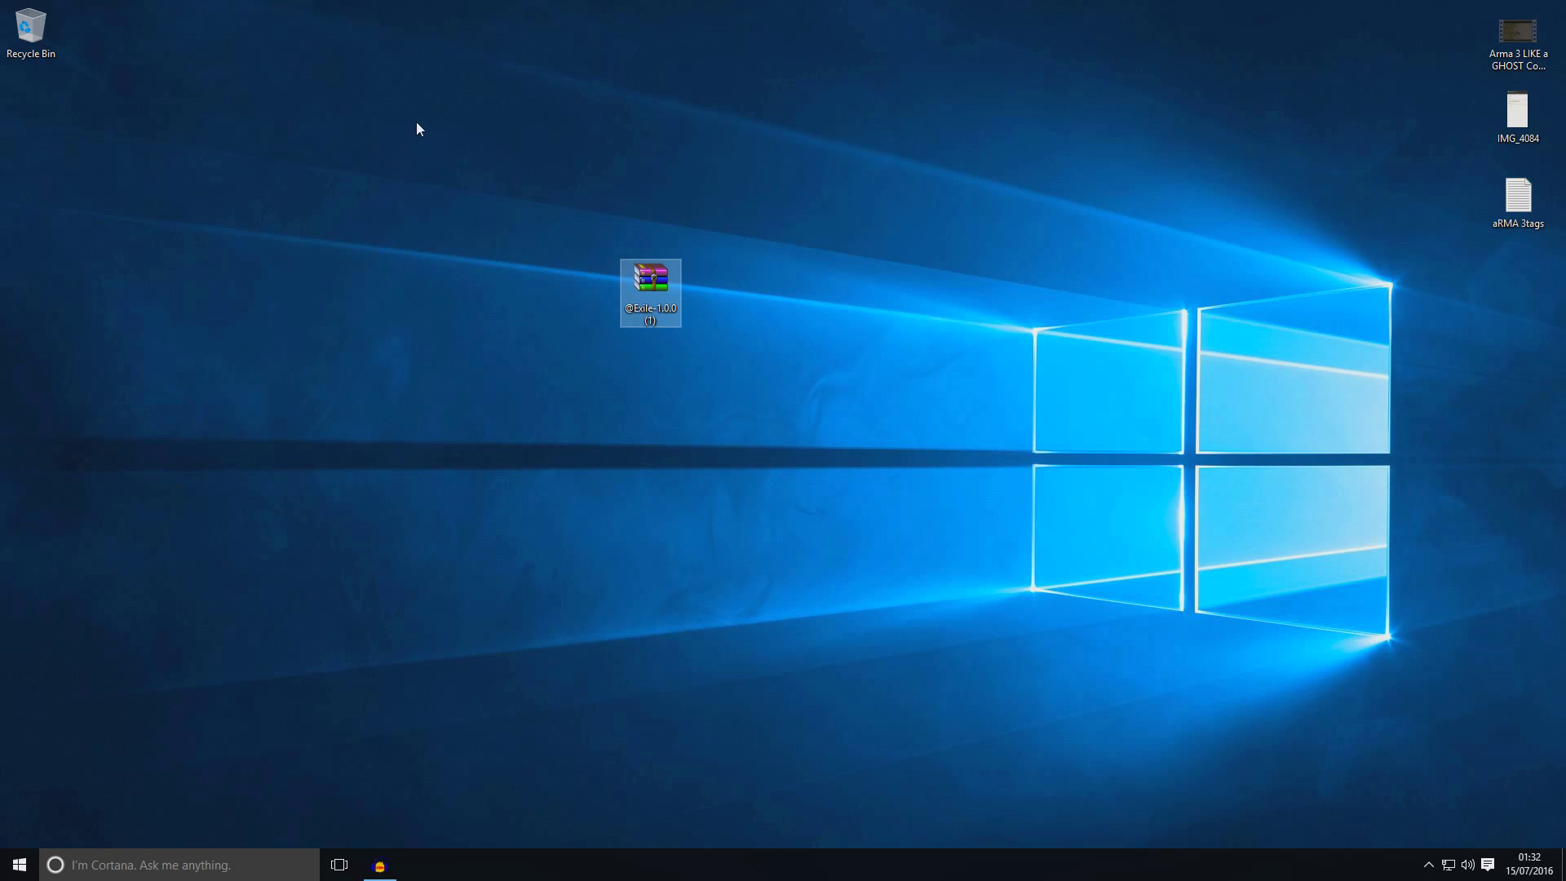
left_click_drag(418, 129, 716, 306)
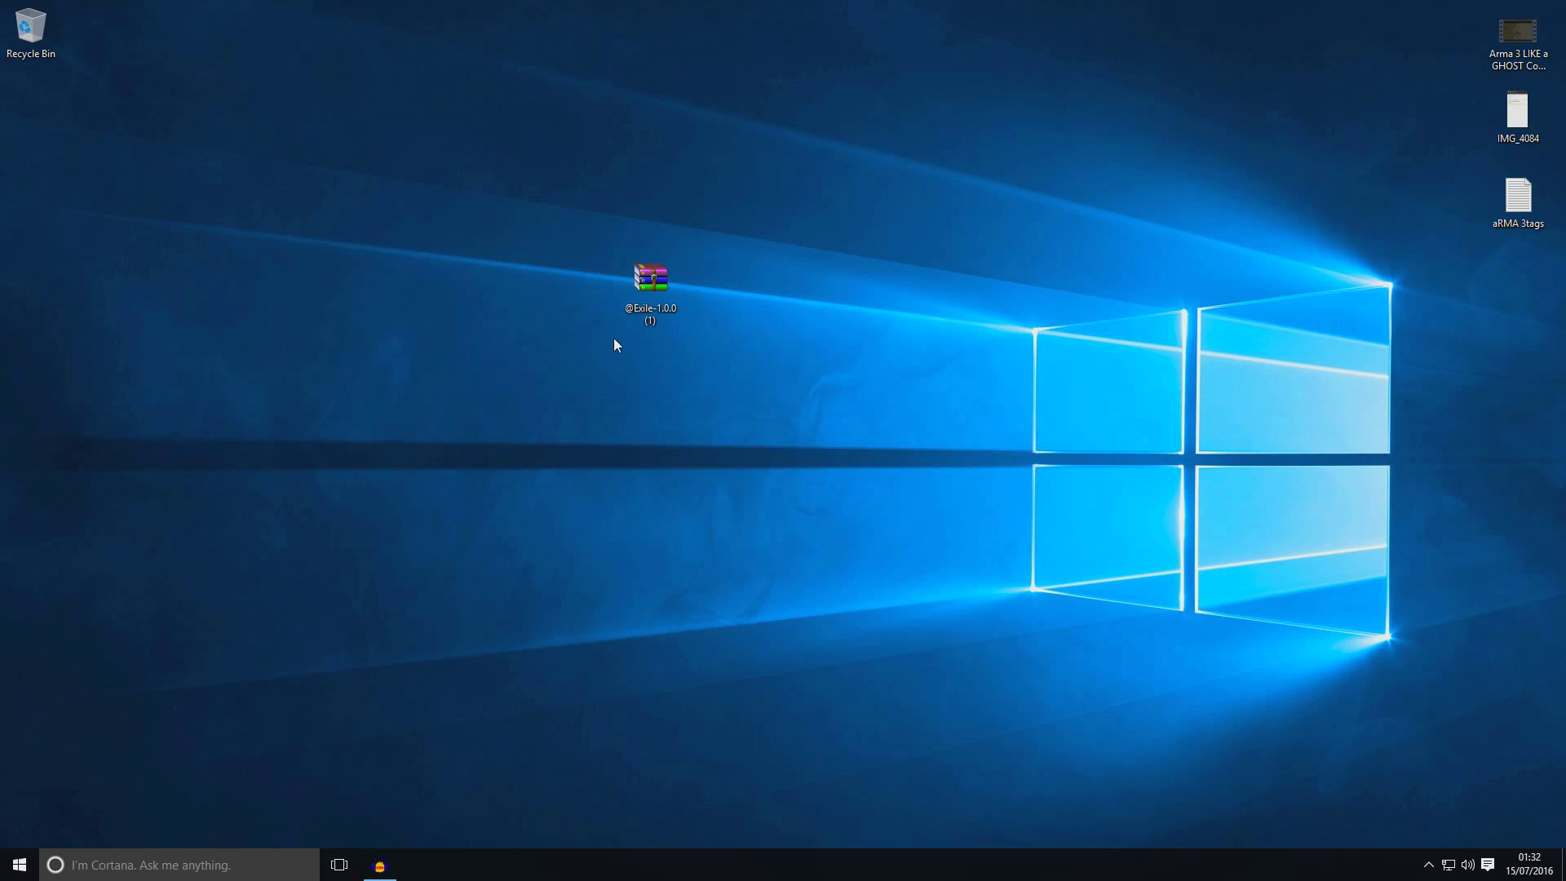
right_click(657, 277)
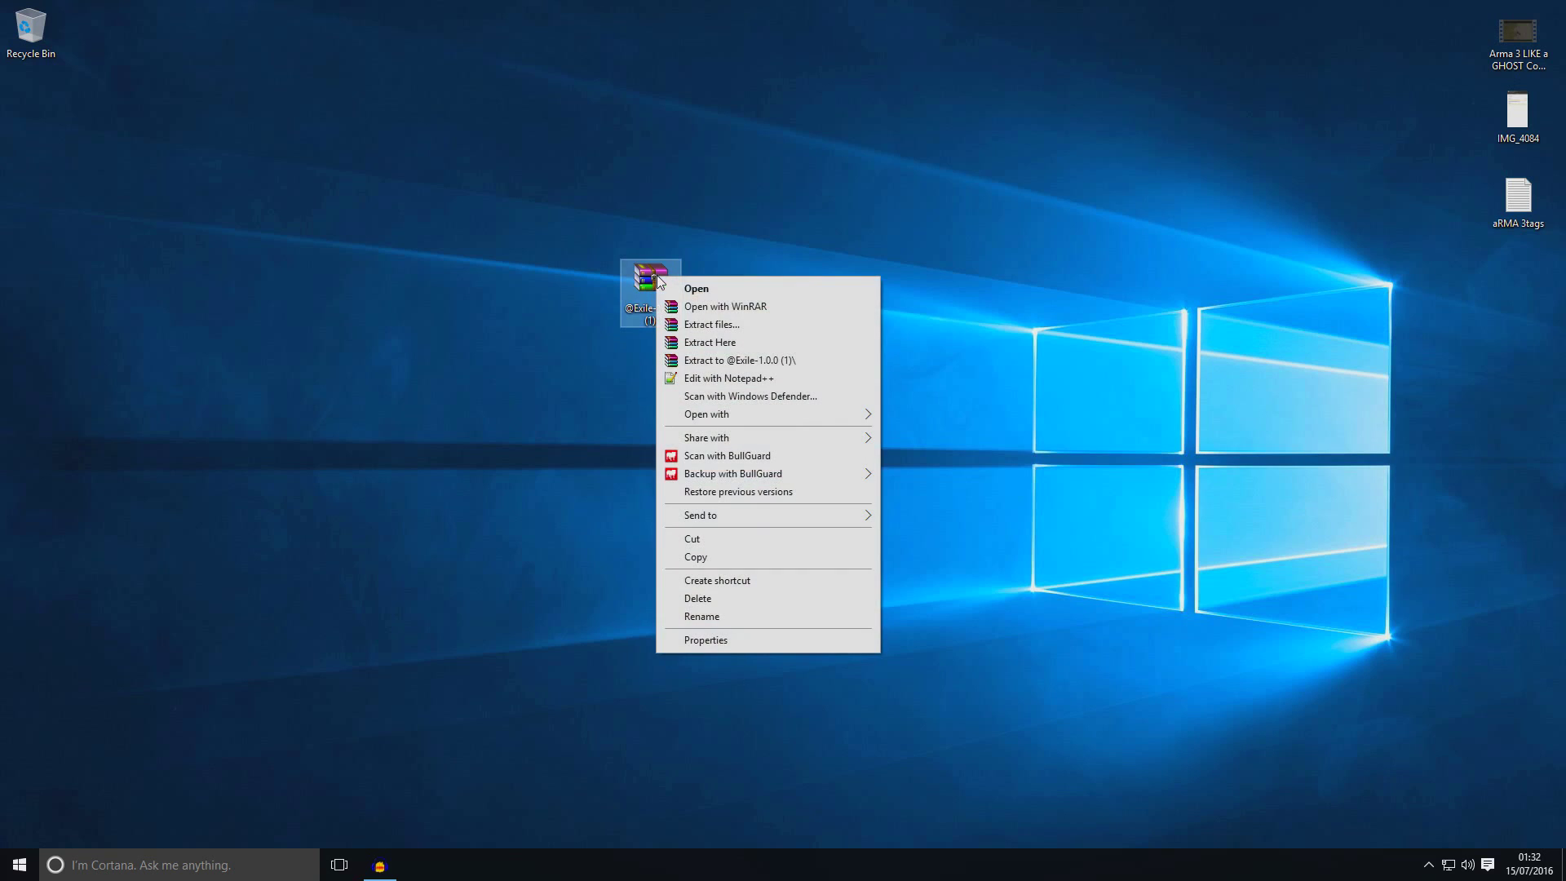
left_click(710, 342)
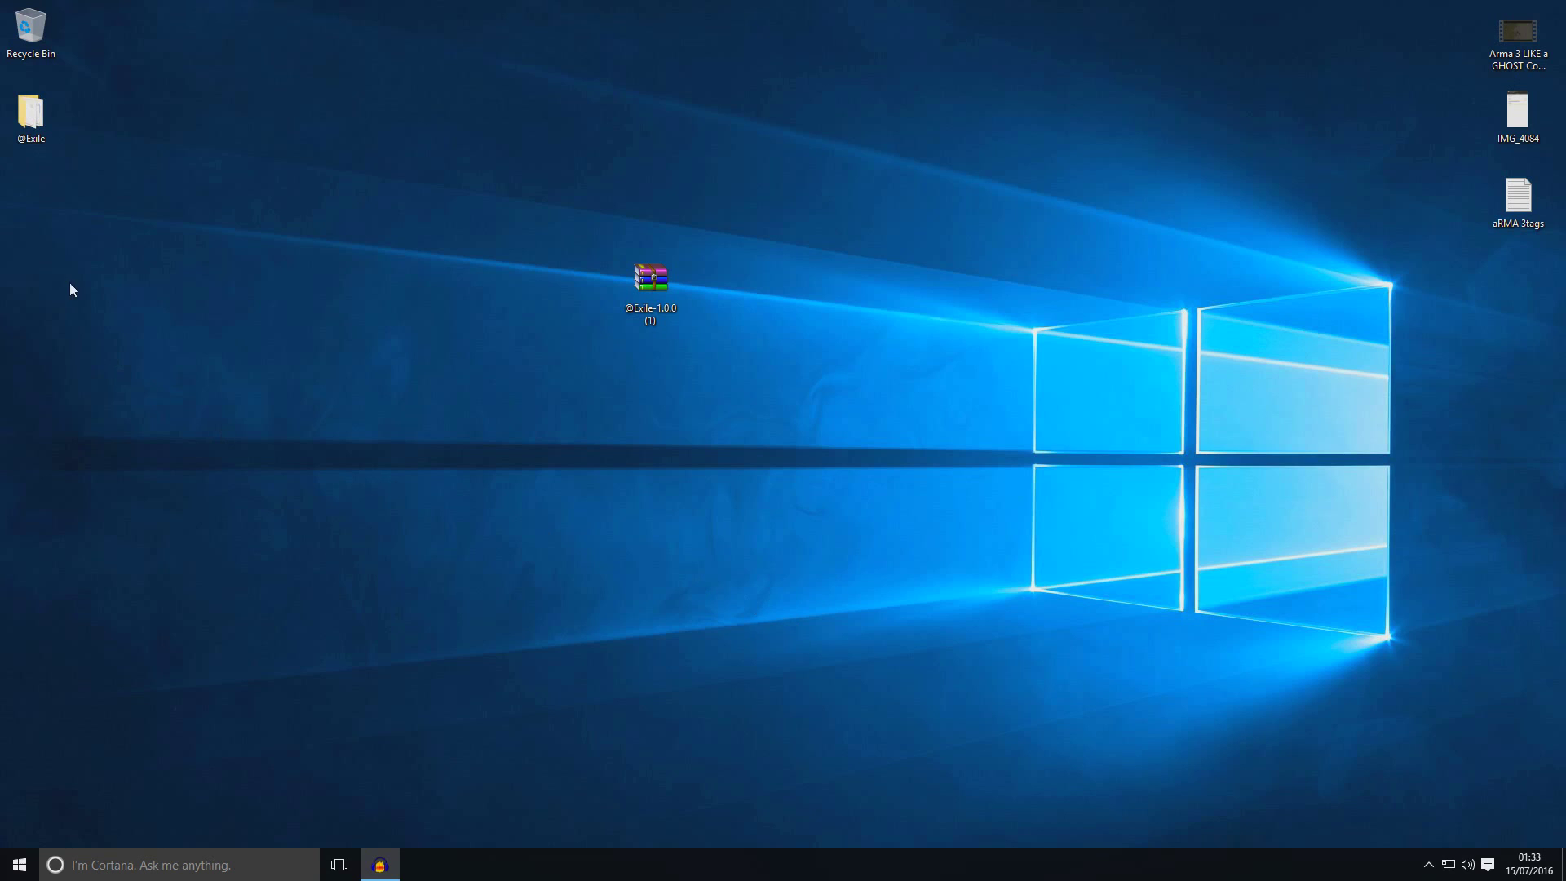
left_click_drag(30, 112, 410, 371)
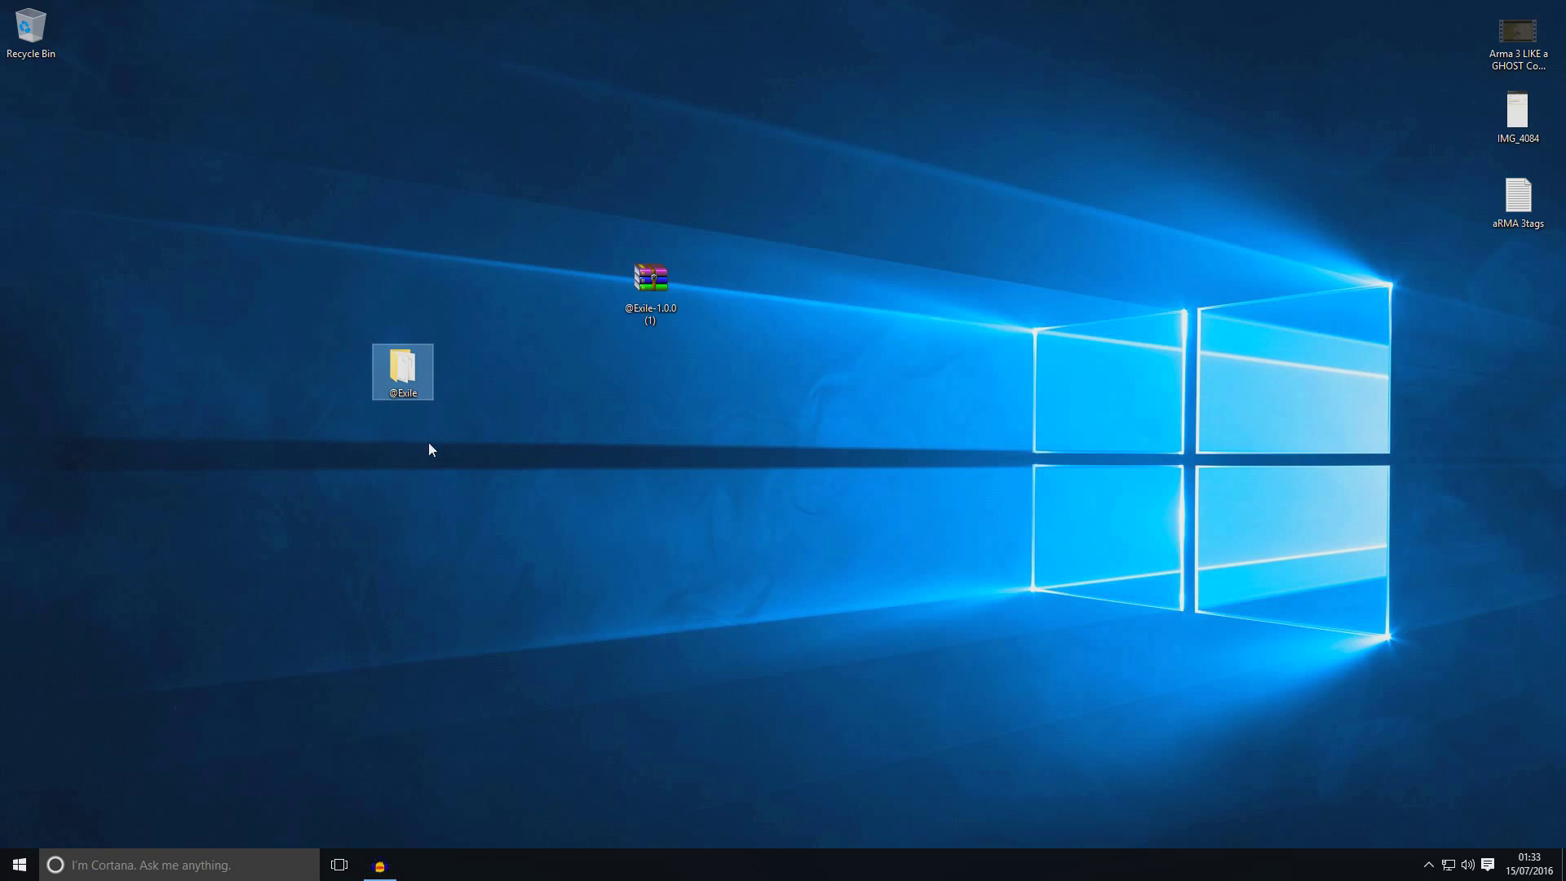
double_click(411, 371)
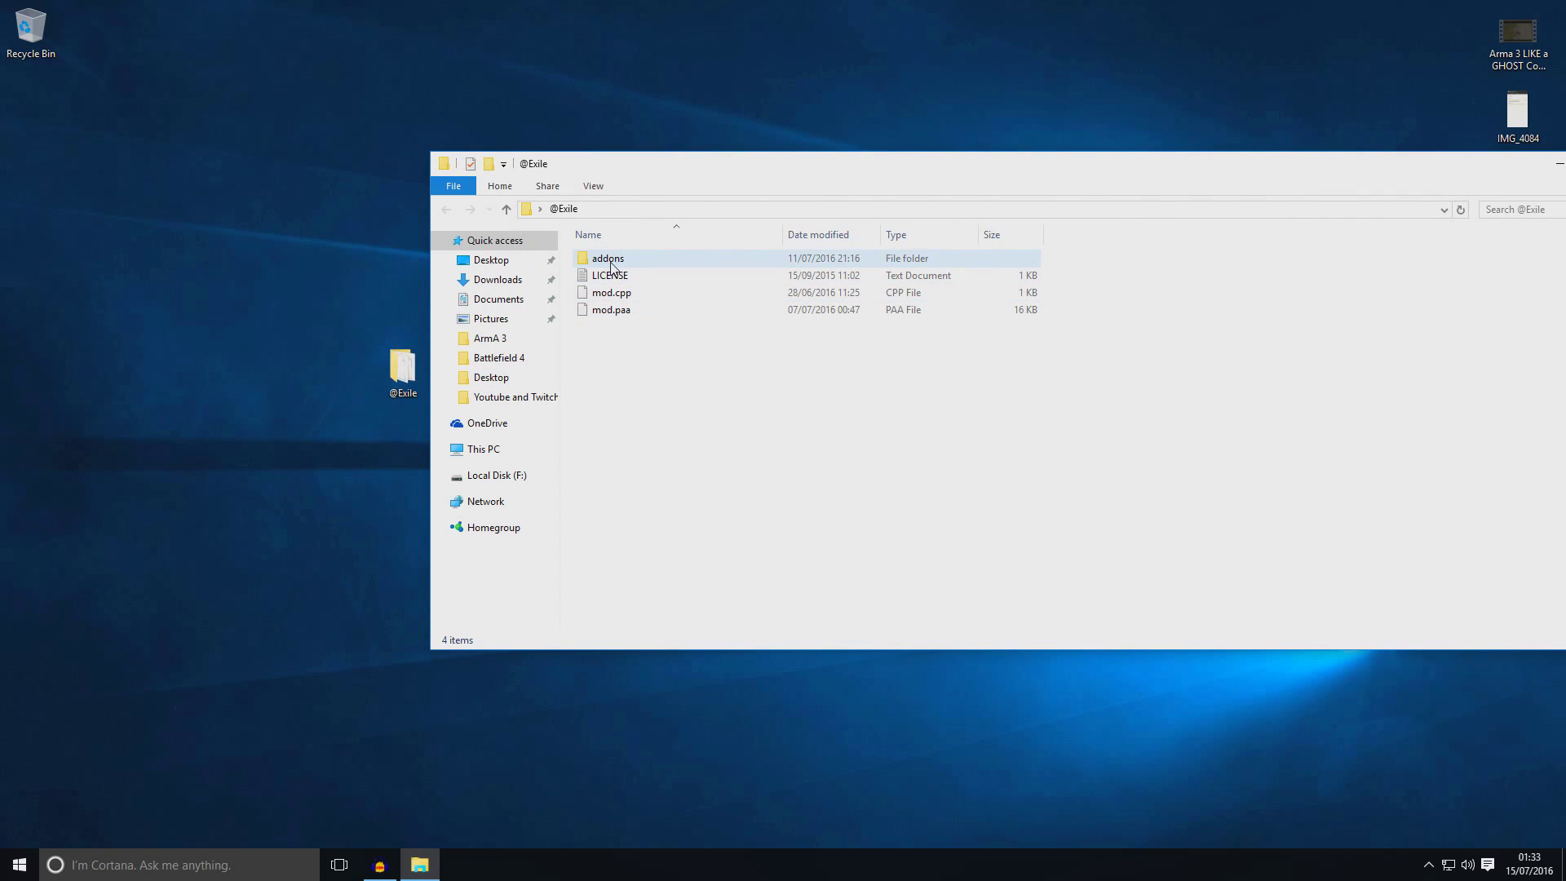
double_click(610, 260)
left_click(446, 209)
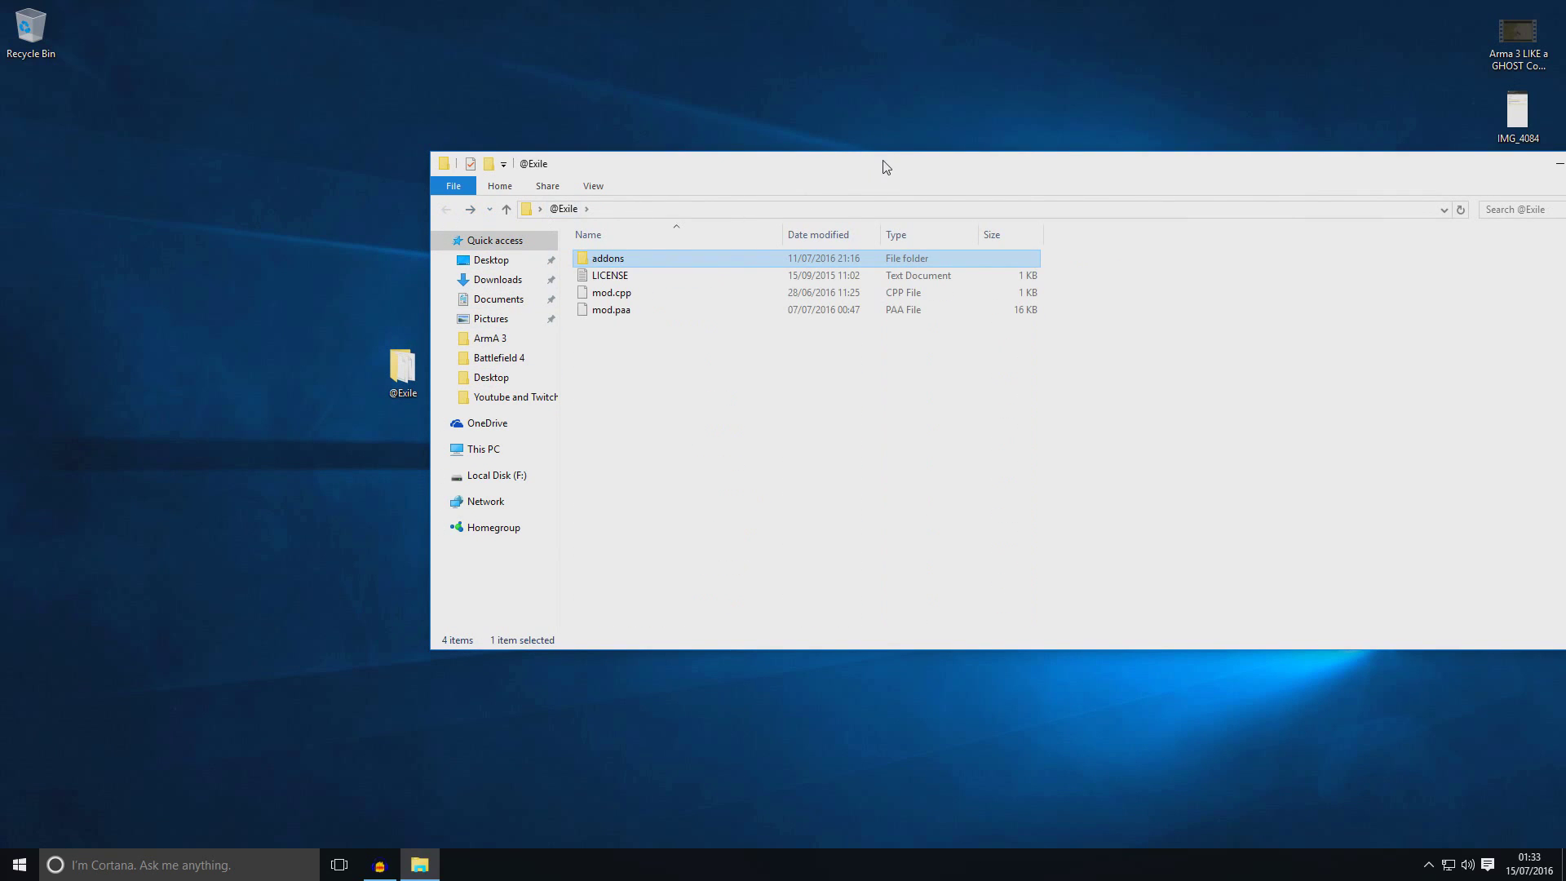
left_click_drag(887, 166, 526, 514)
left_click(1269, 512)
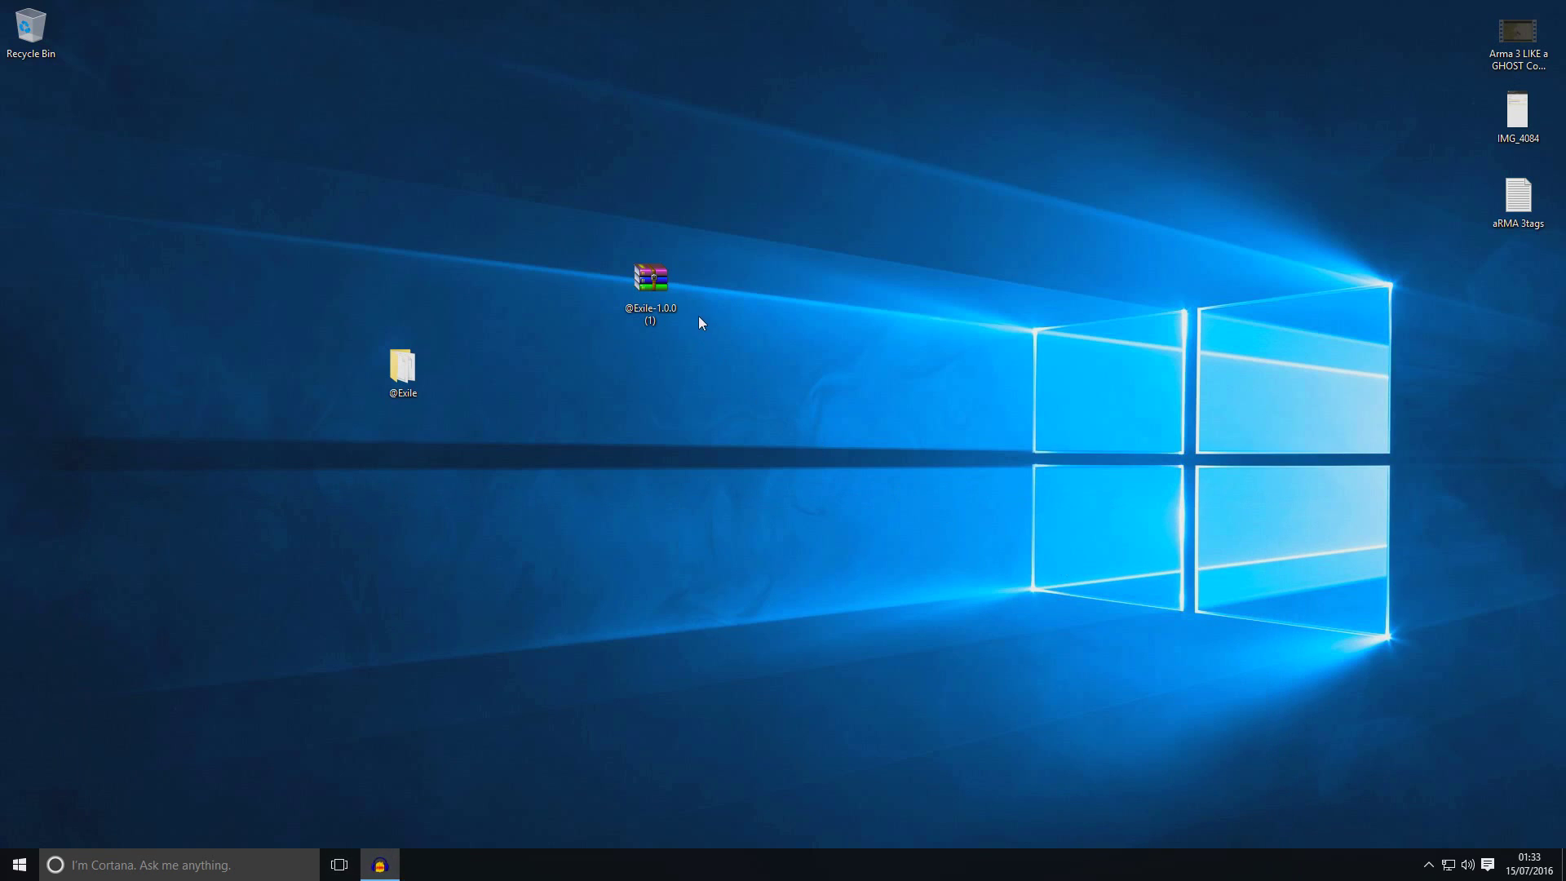
left_click_drag(652, 281, 1515, 282)
left_click_drag(1528, 389, 1495, 278)
key("shift+Delete")
key("Return")
- Open the Arma 3 game folder under Steam, steamapps, common on the Waste of Time (E:) drive
left_click(20, 864)
left_click(270, 602)
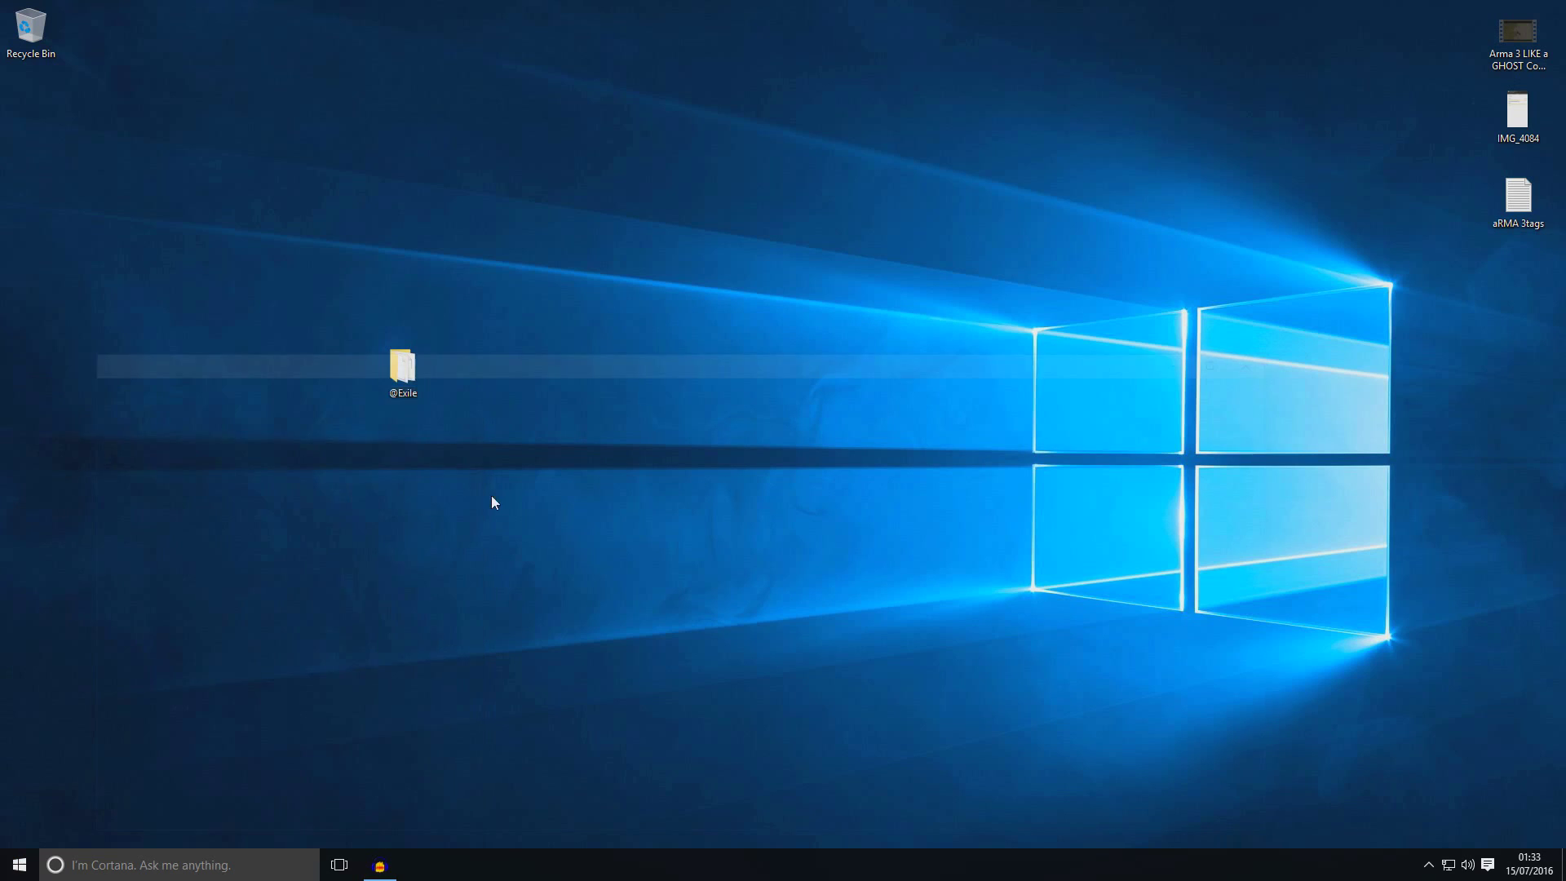
left_click_drag(824, 358, 1073, 144)
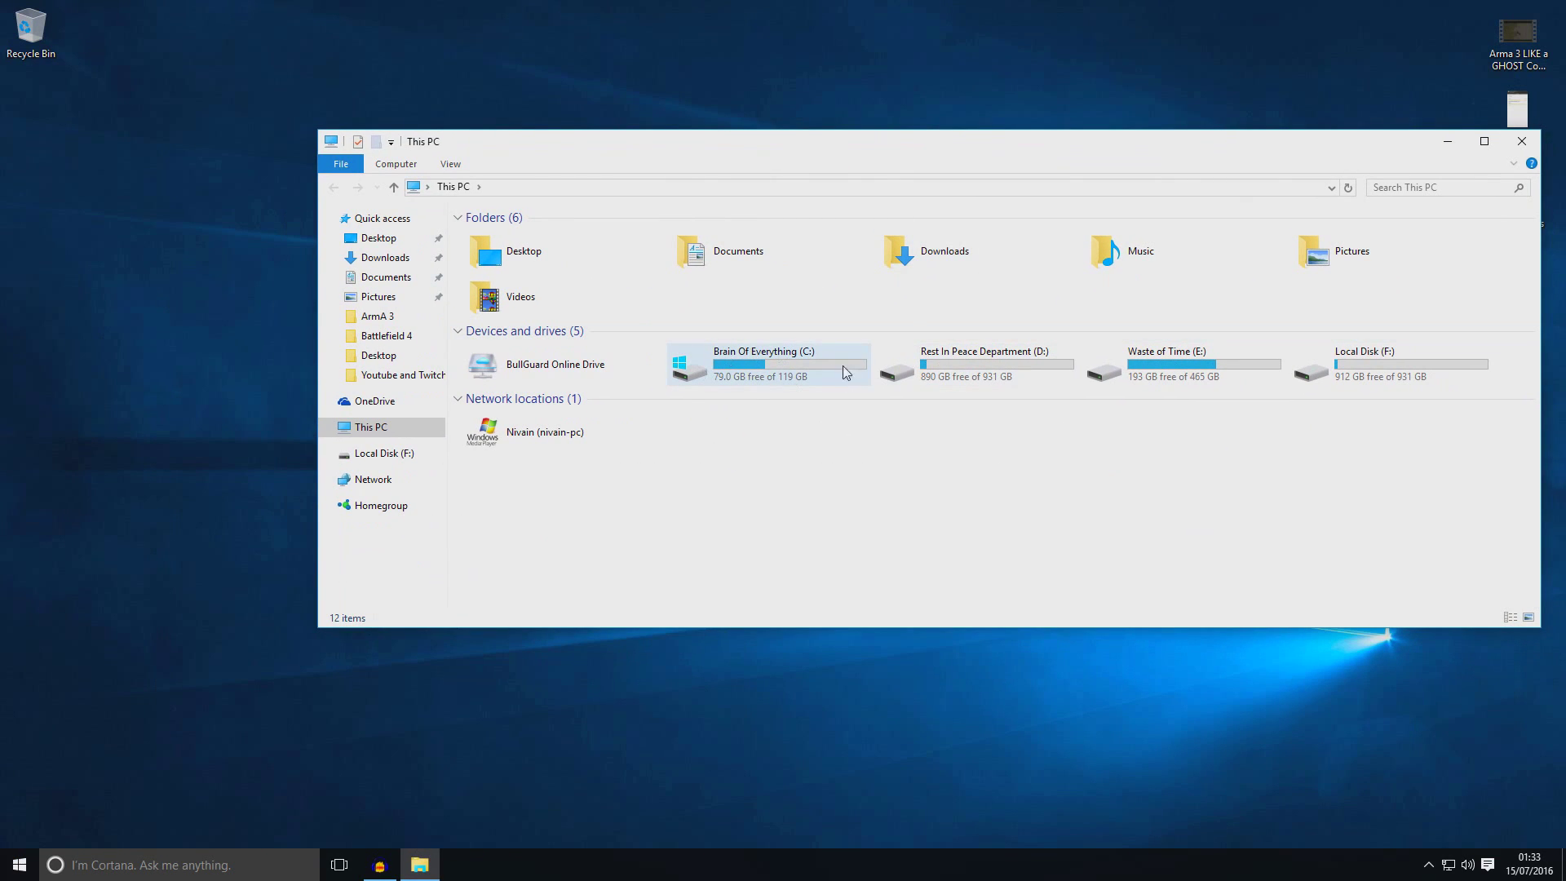
double_click(1134, 375)
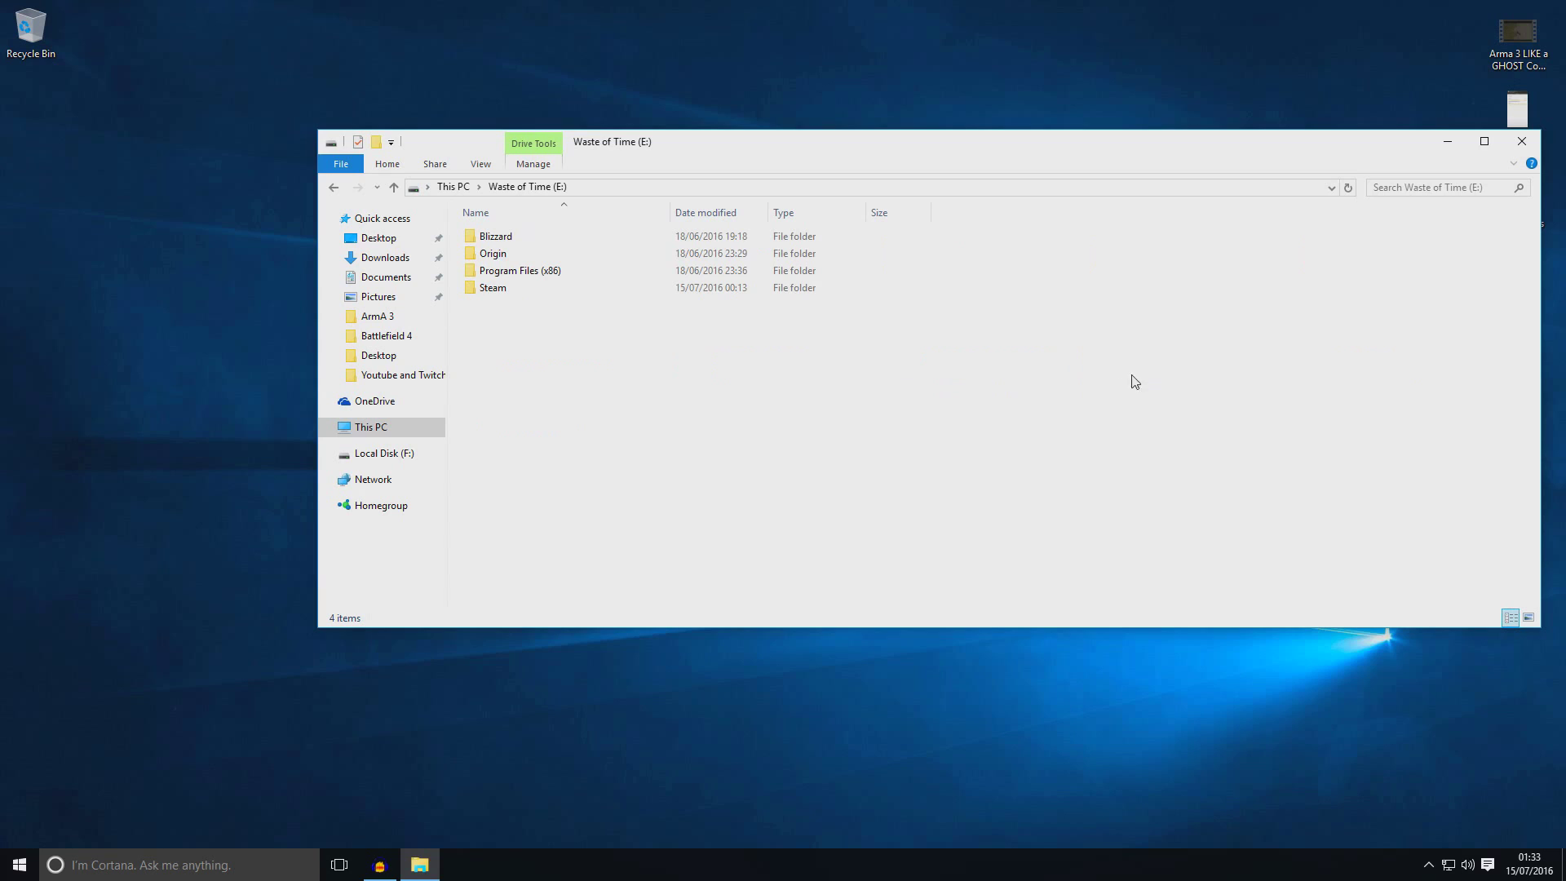
double_click(517, 295)
scroll(594, 412, "down", 3)
double_click(522, 410)
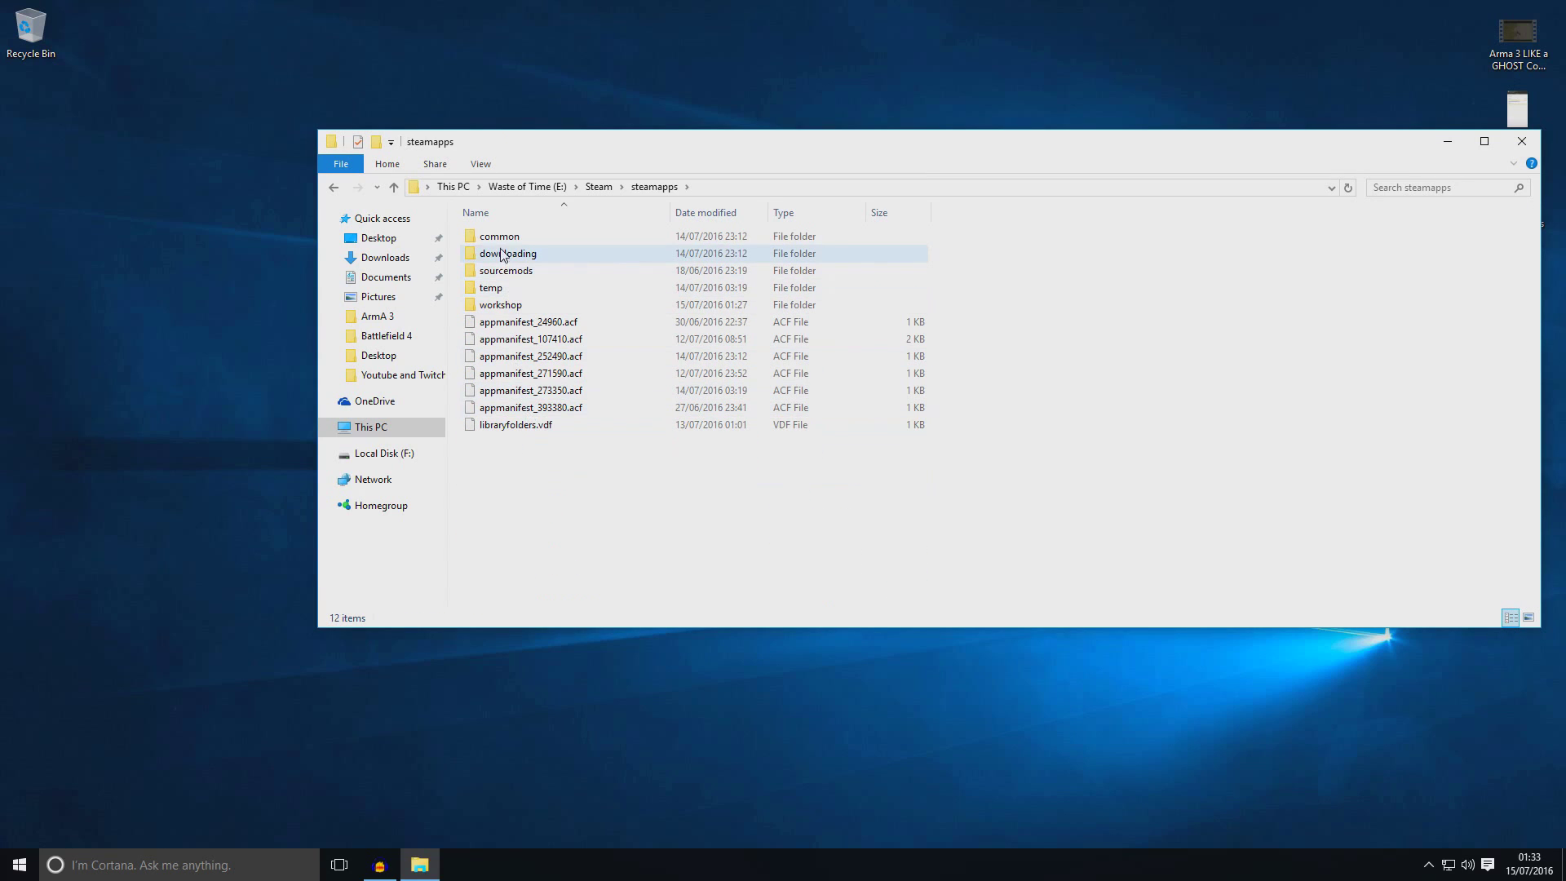
left_click(501, 238)
double_click(501, 238)
double_click(500, 237)
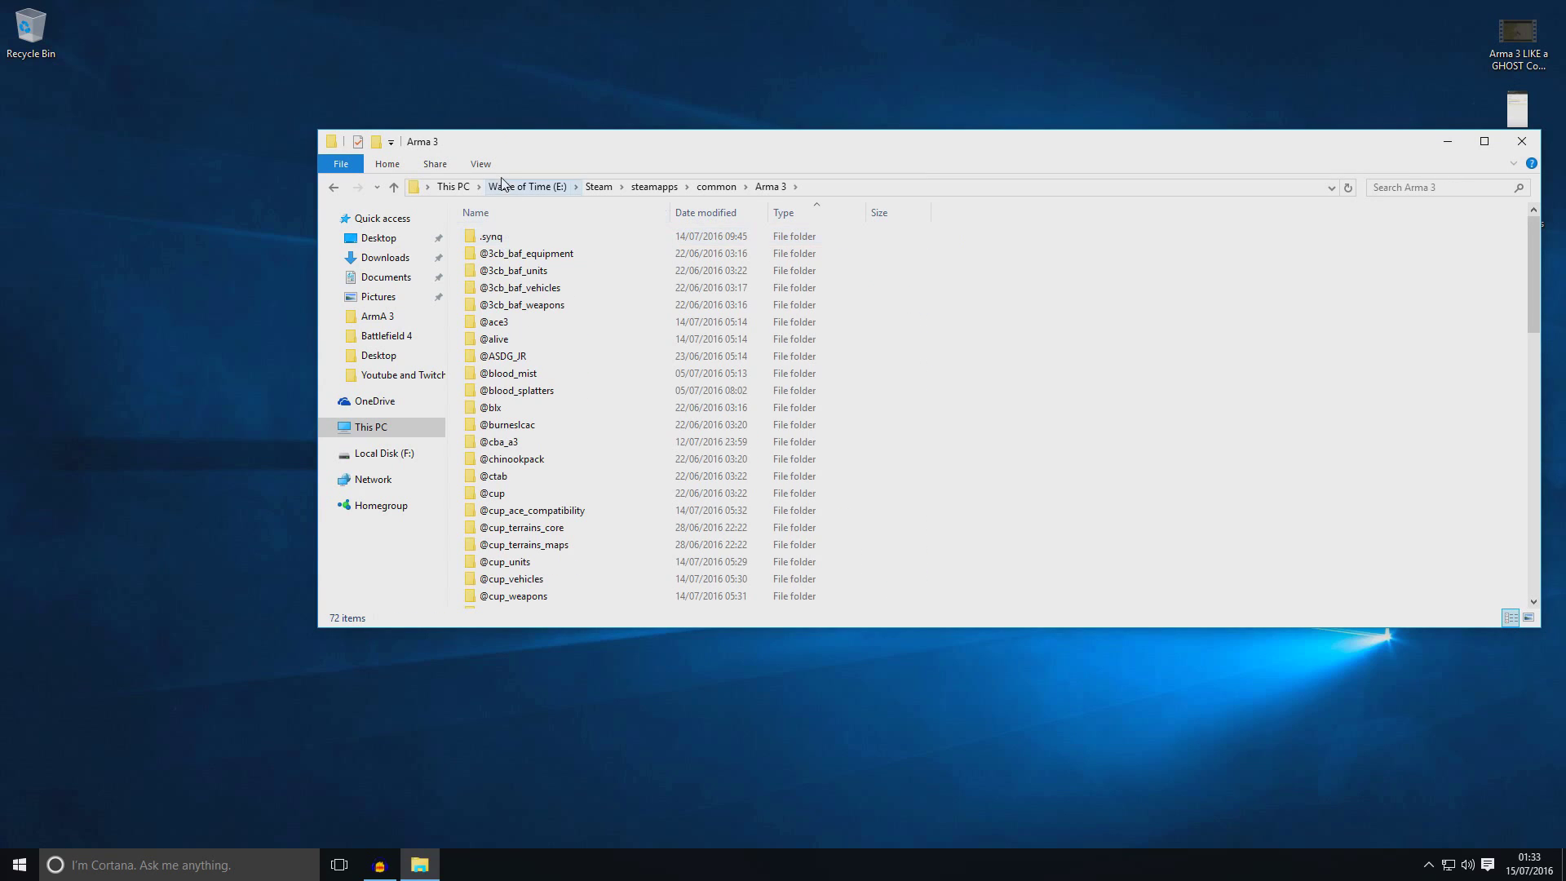
left_click_drag(506, 155, 781, 197)
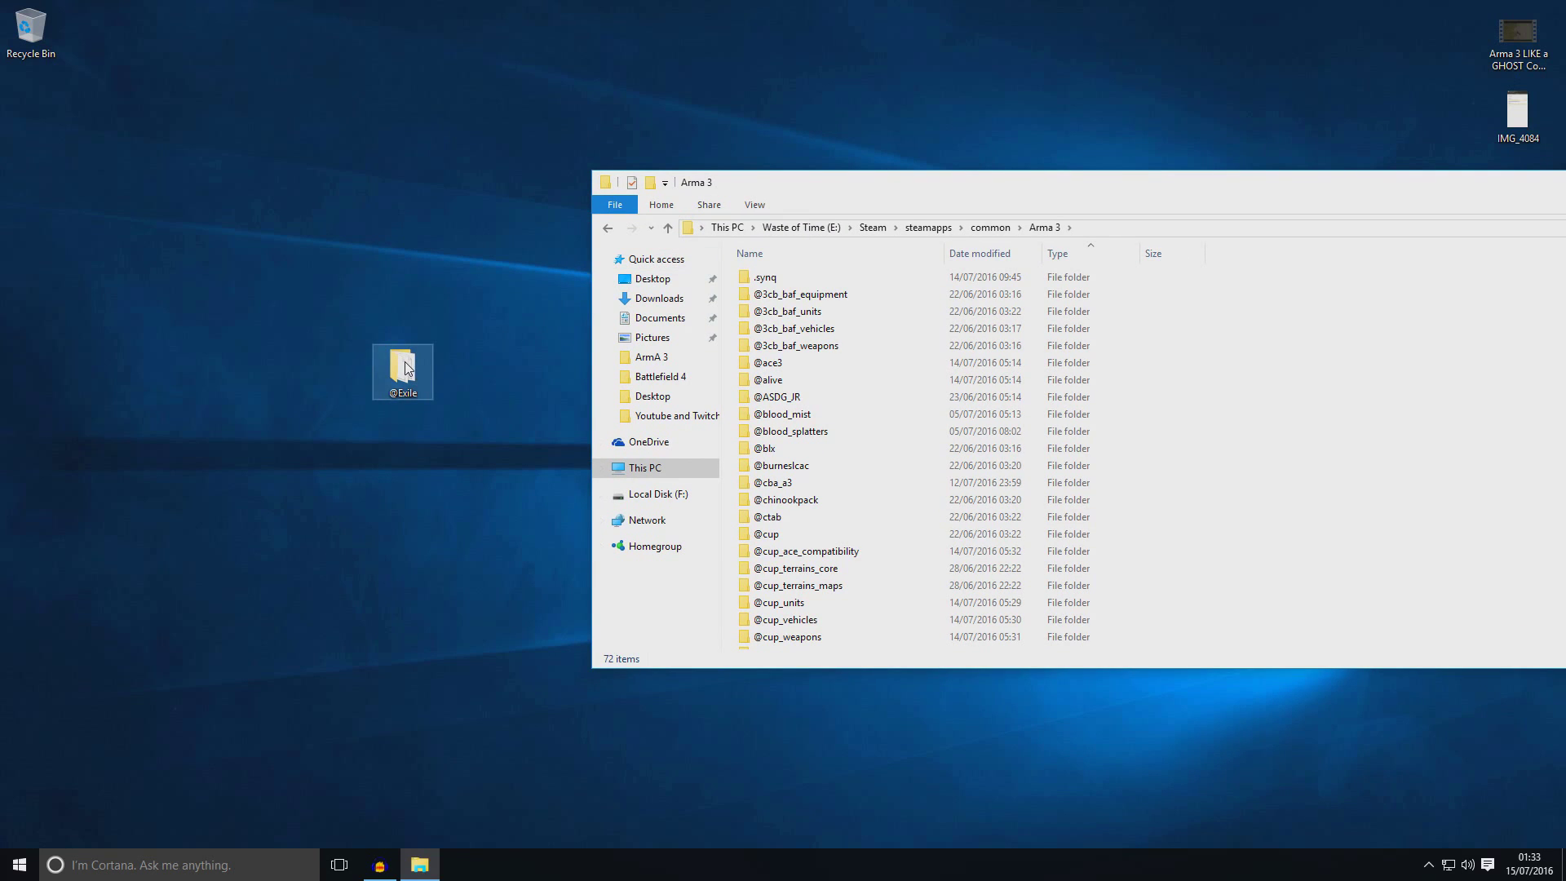
right_click(405, 368)
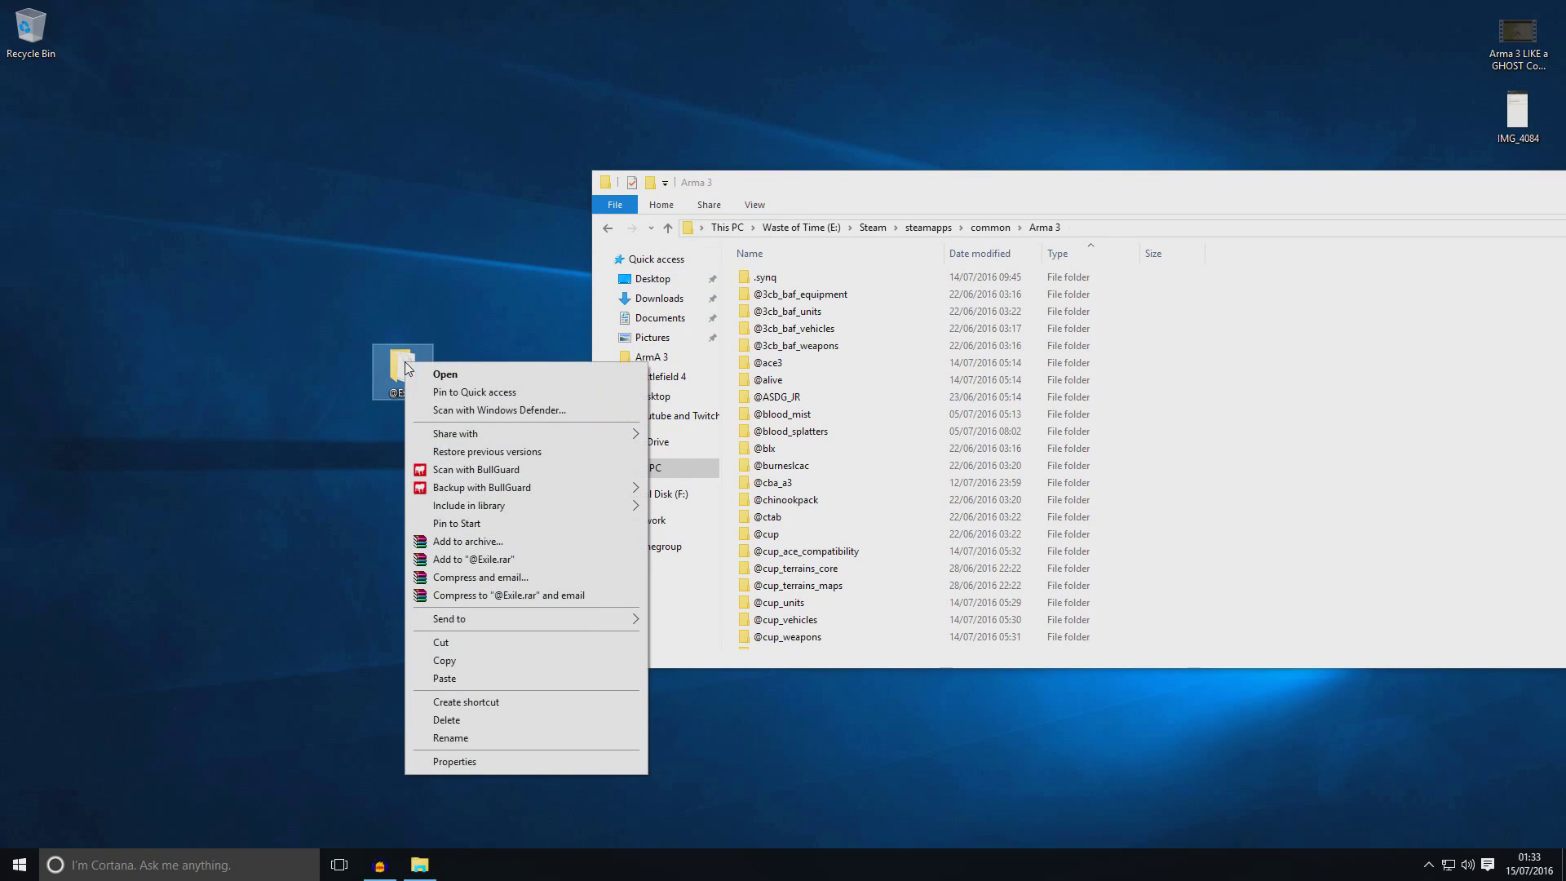
left_click(452, 644)
right_click(1331, 371)
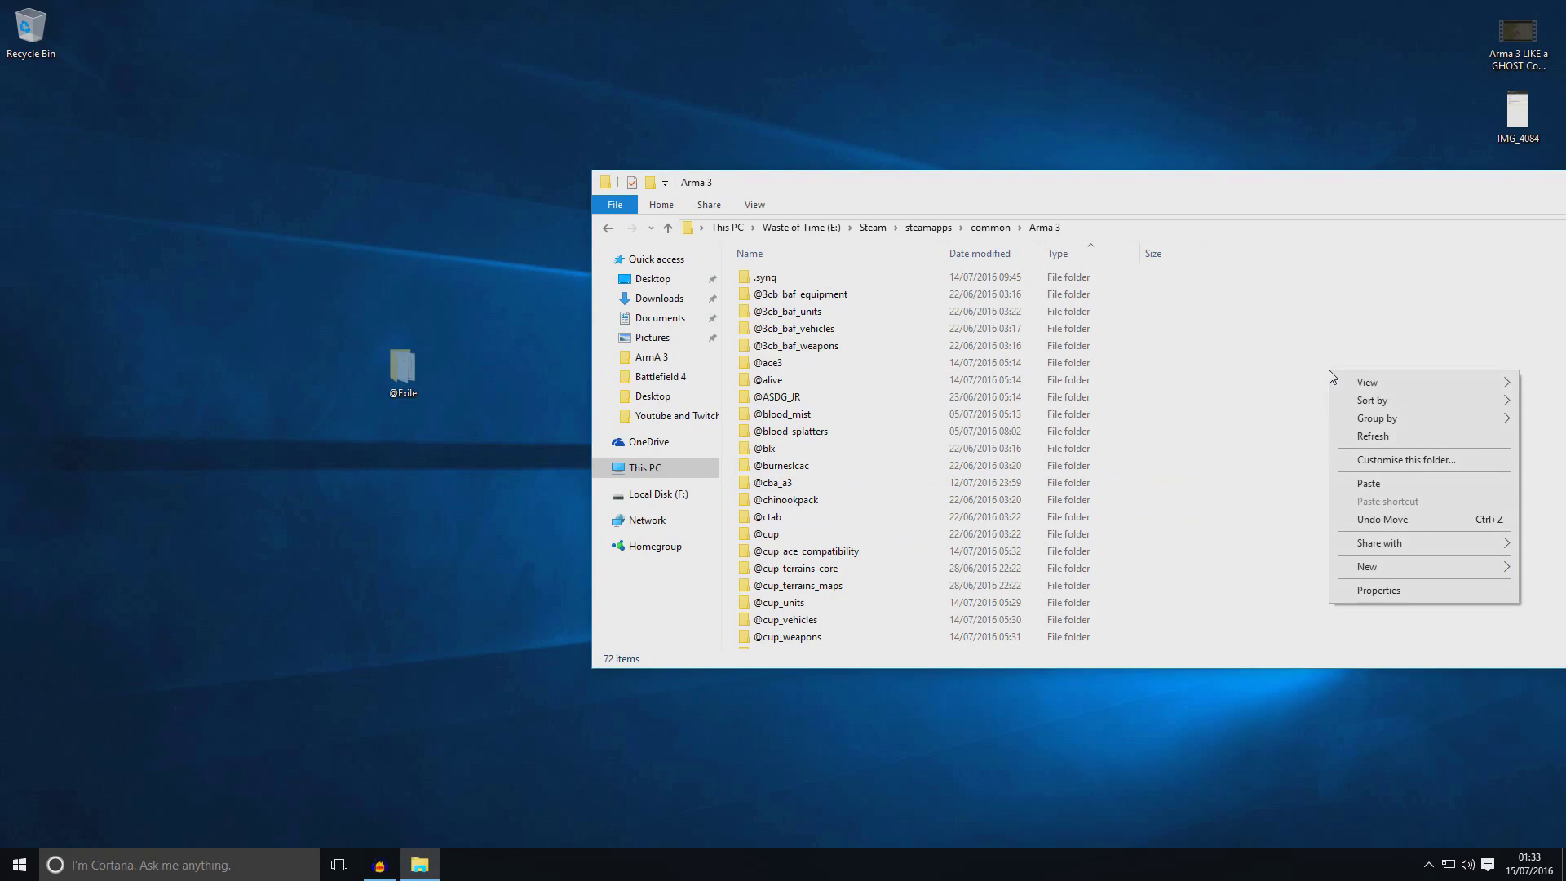
left_click(1368, 482)
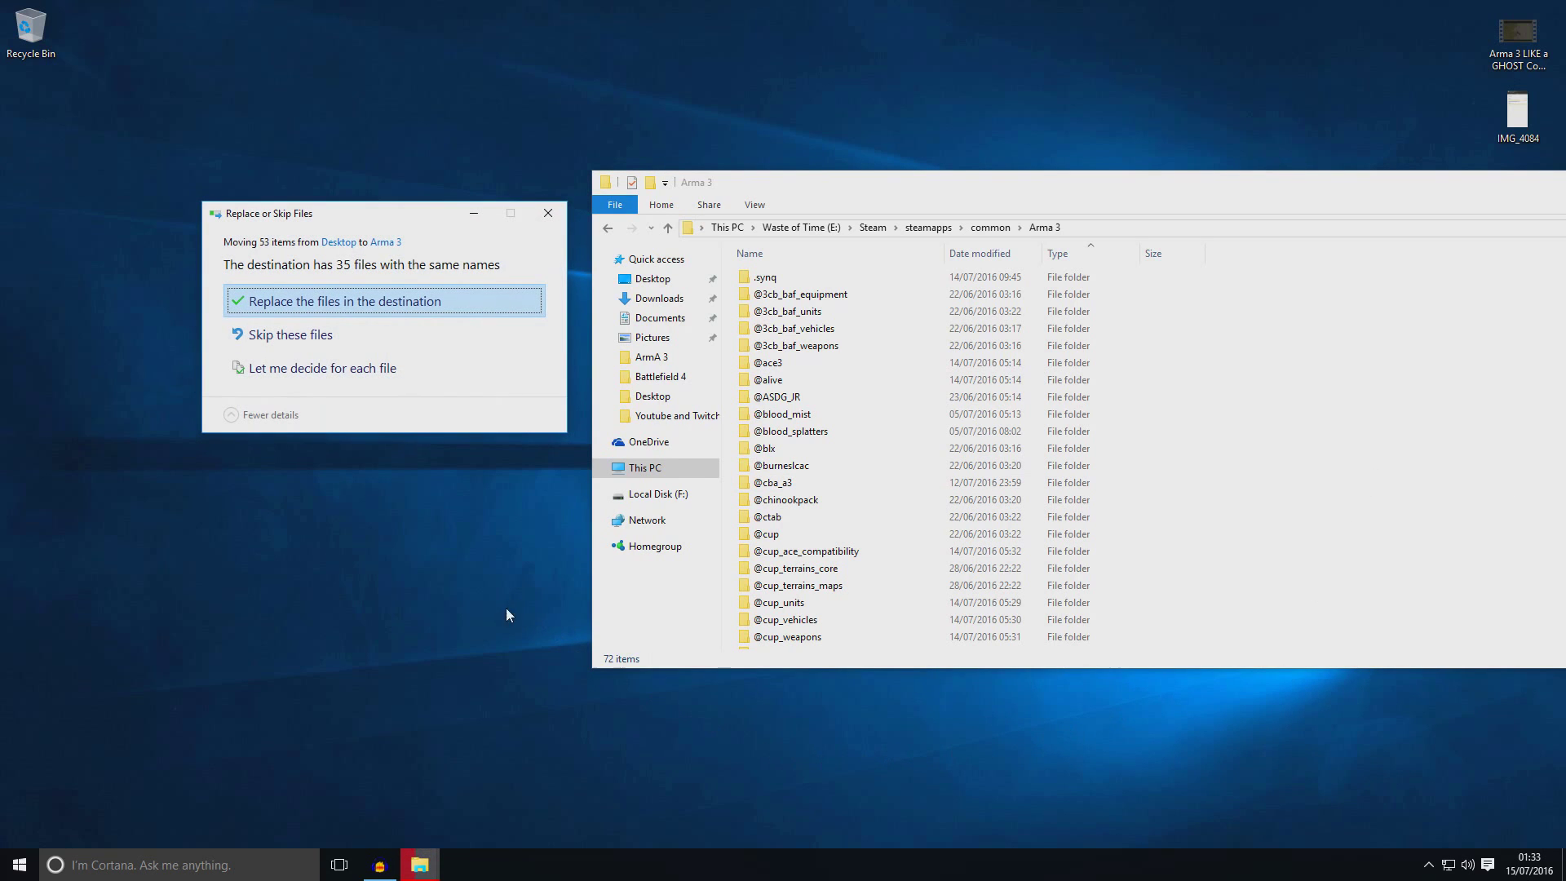
left_click(321, 341)
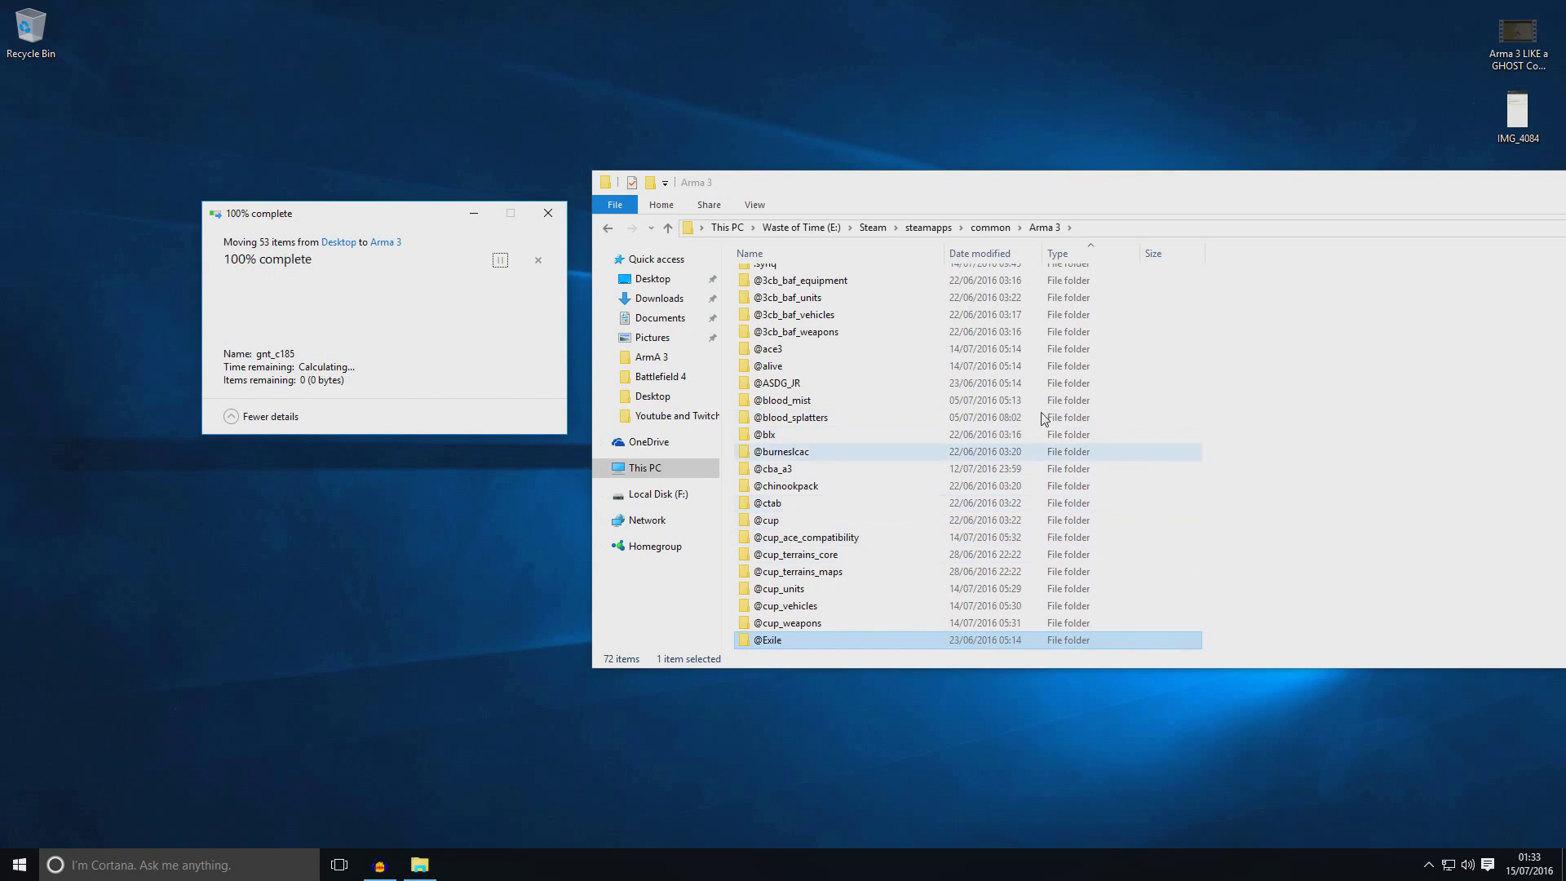
right_click(267, 276)
left_click(327, 323)
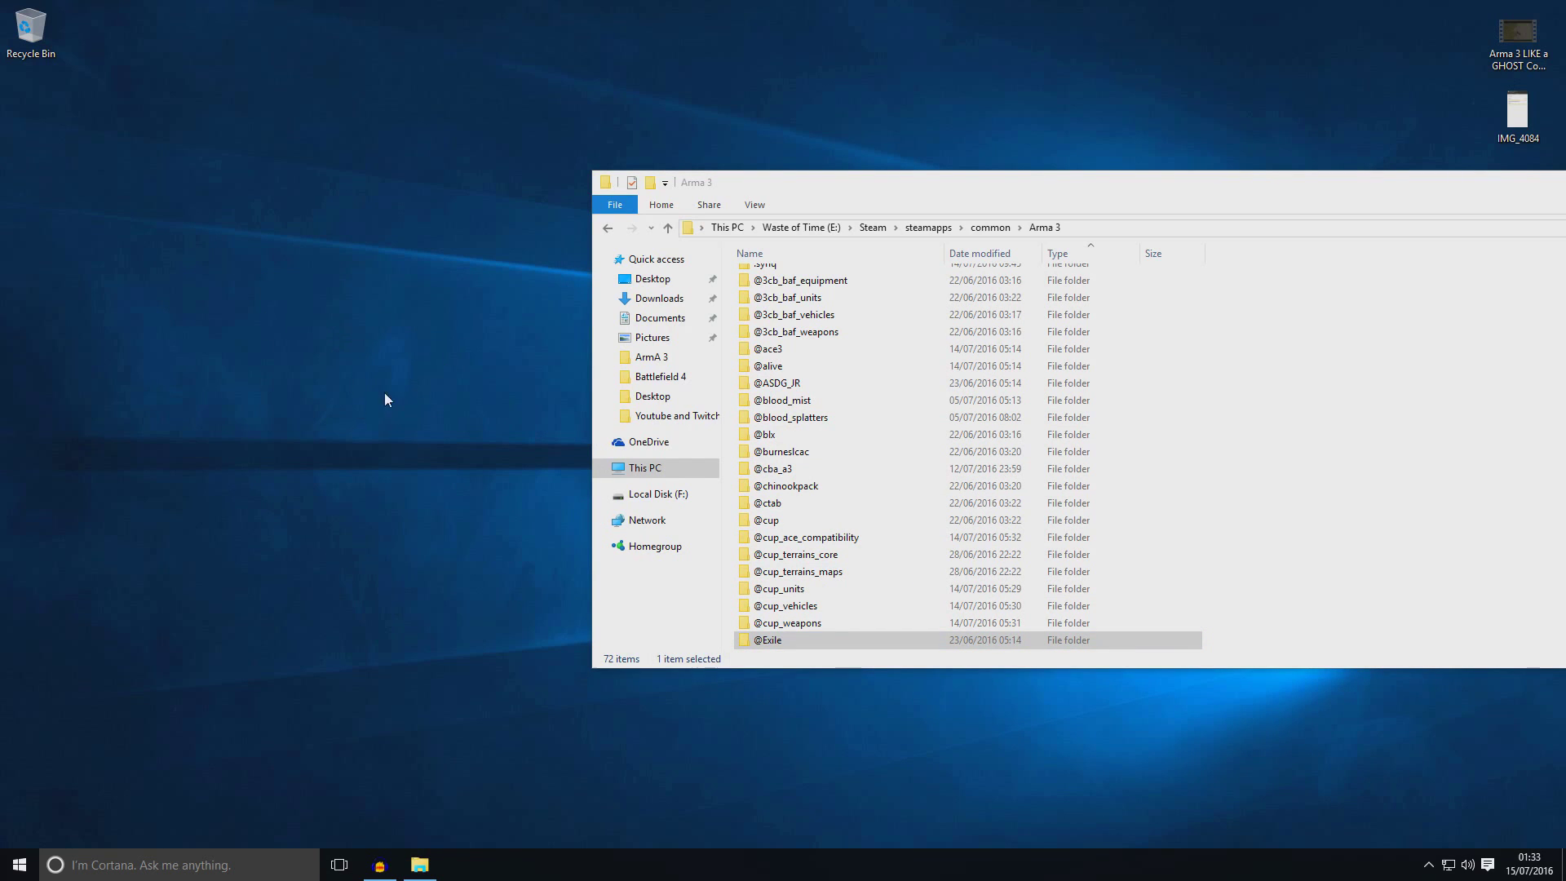
left_click_drag(911, 193, 528, 155)
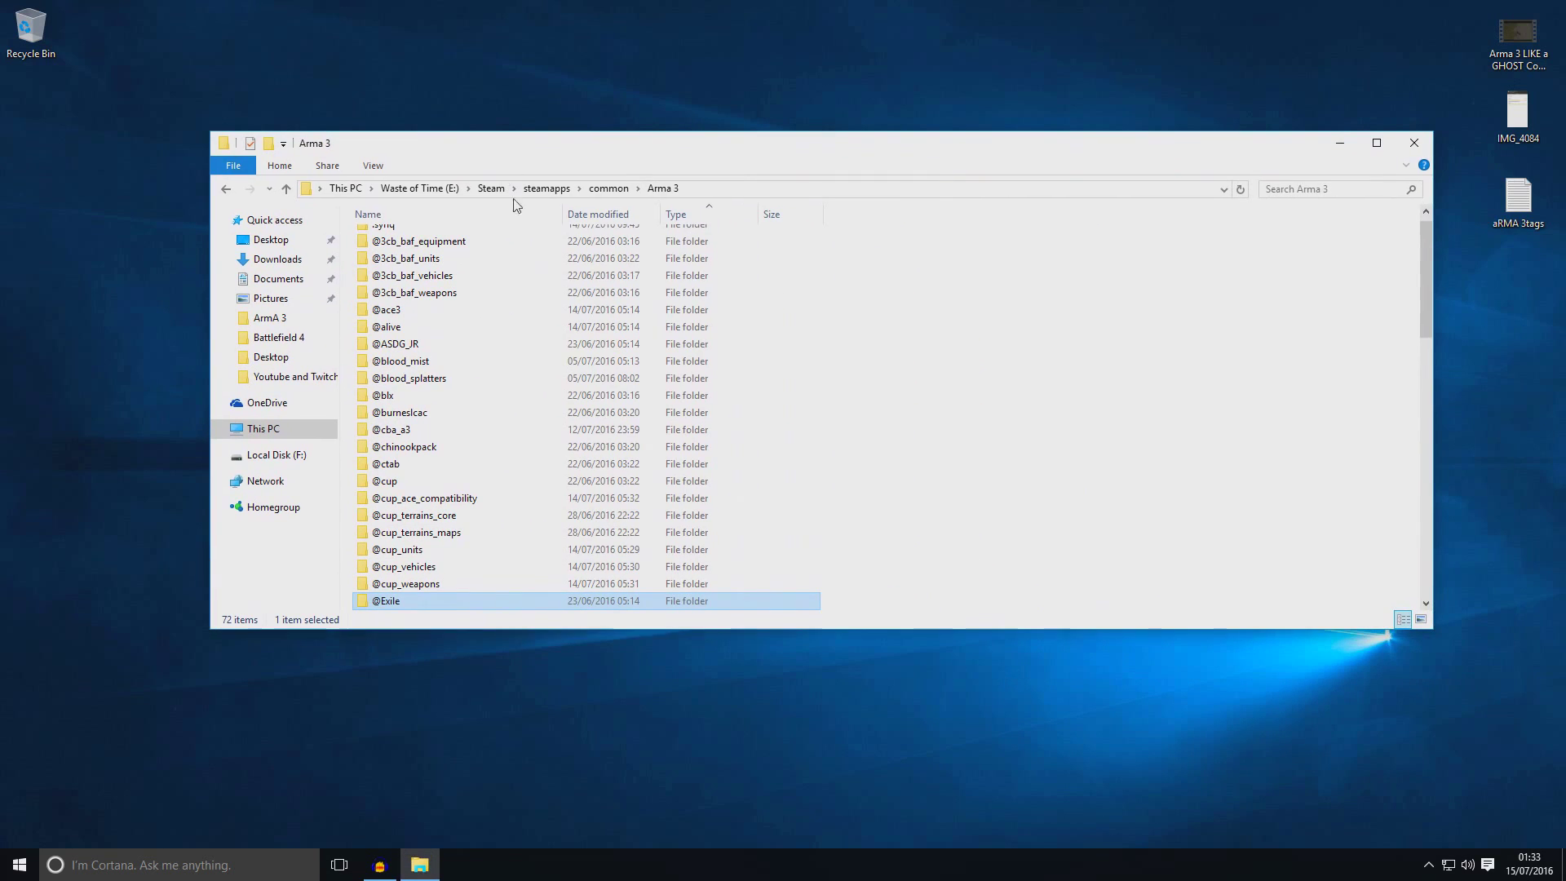
left_click(1416, 144)
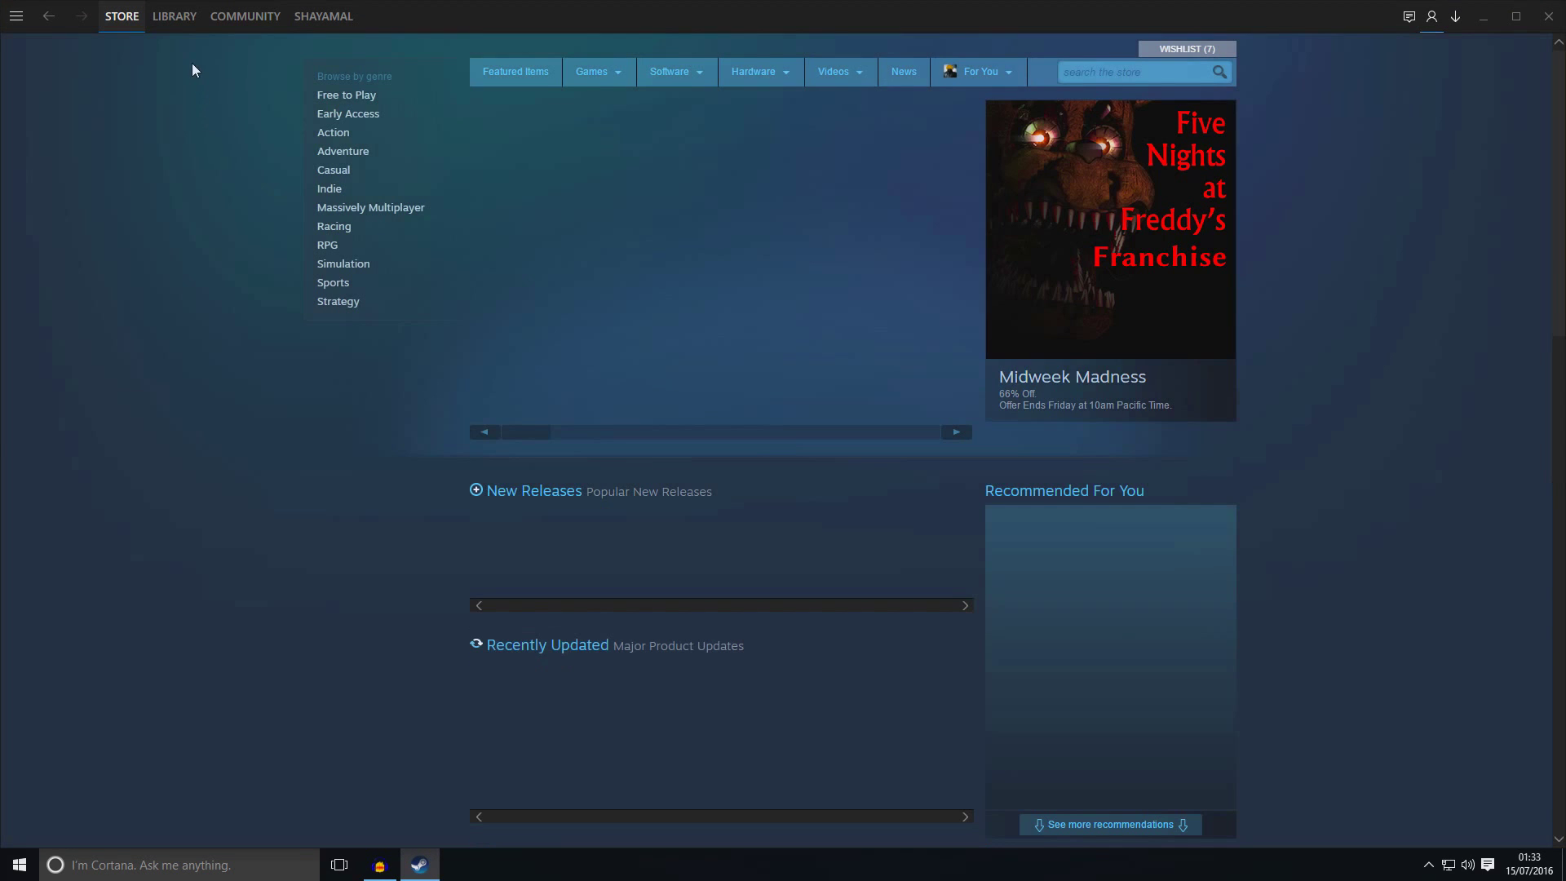
- Launch Arma 3 from the Steam library and close the Steam window
left_click(177, 18)
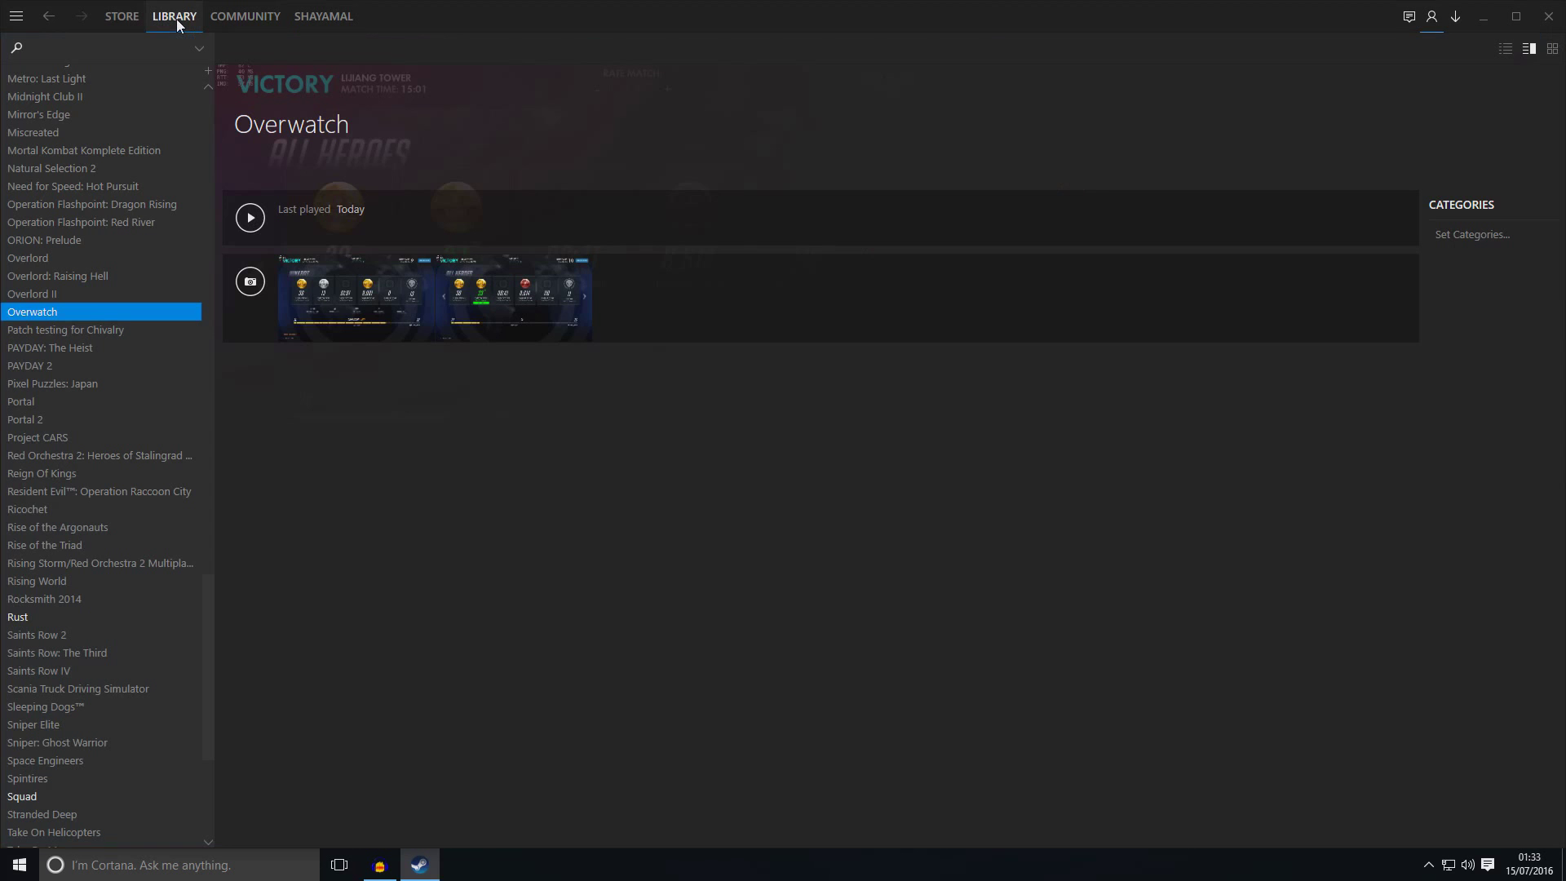
scroll(183, 329, "up", 15)
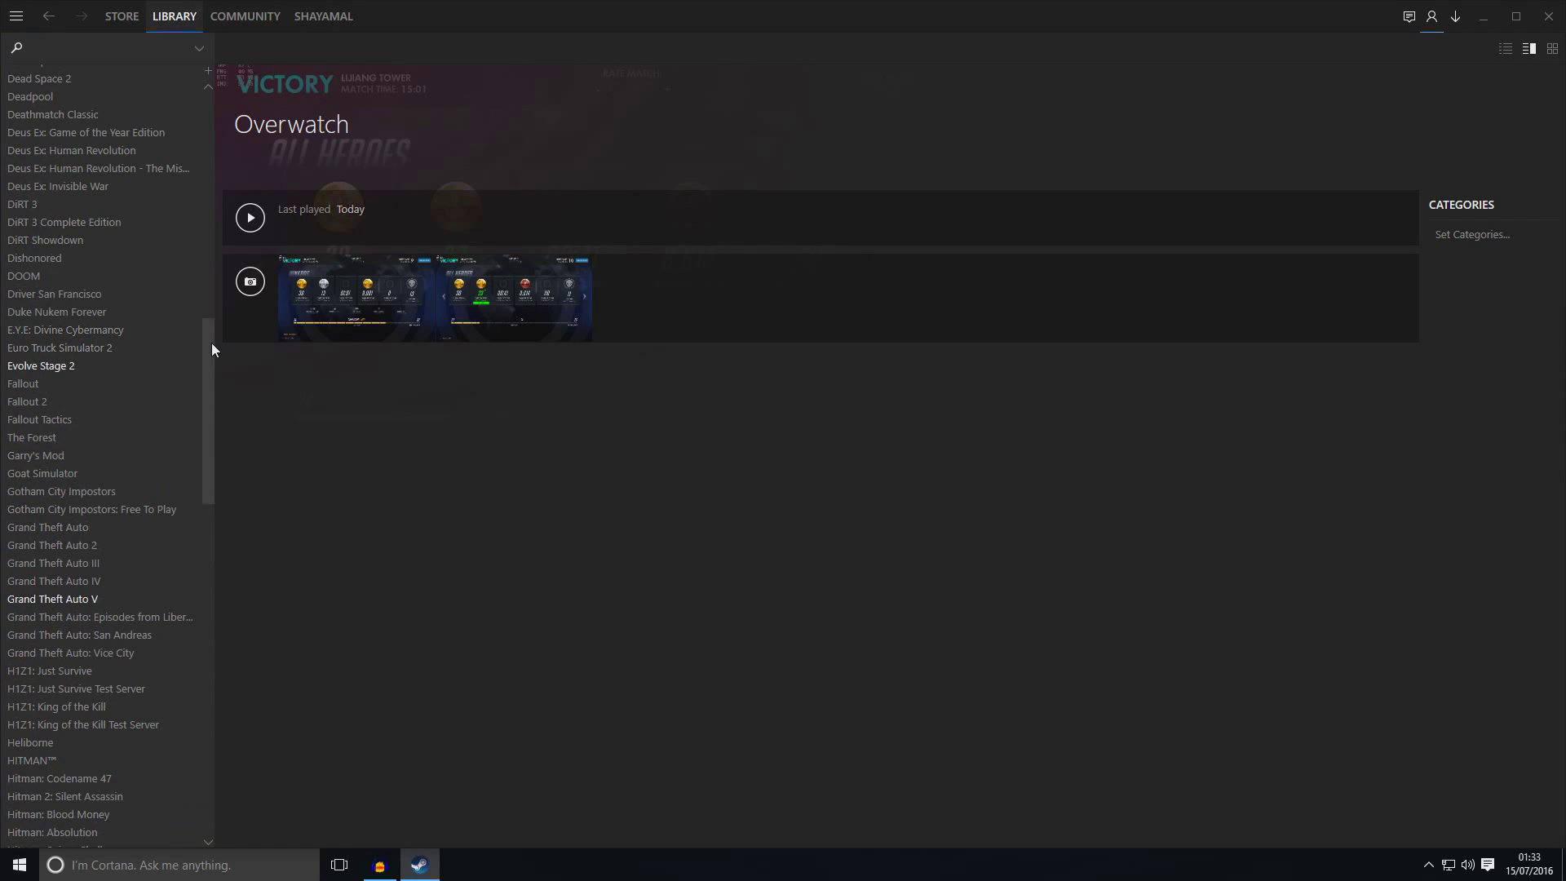
scroll(213, 342, "up", 15)
left_click(48, 296)
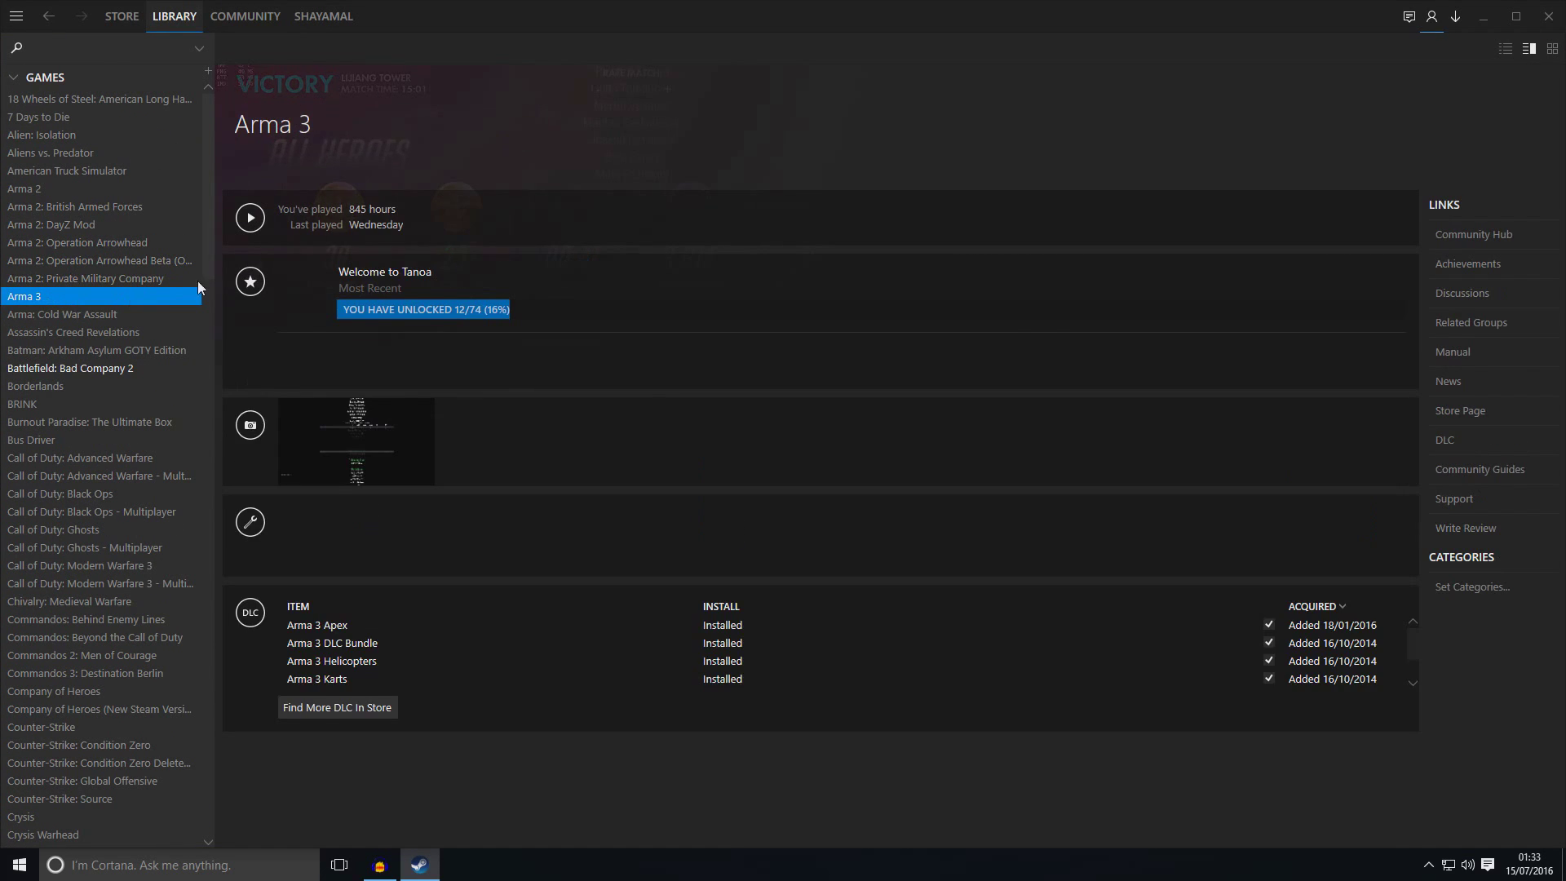
left_click(250, 218)
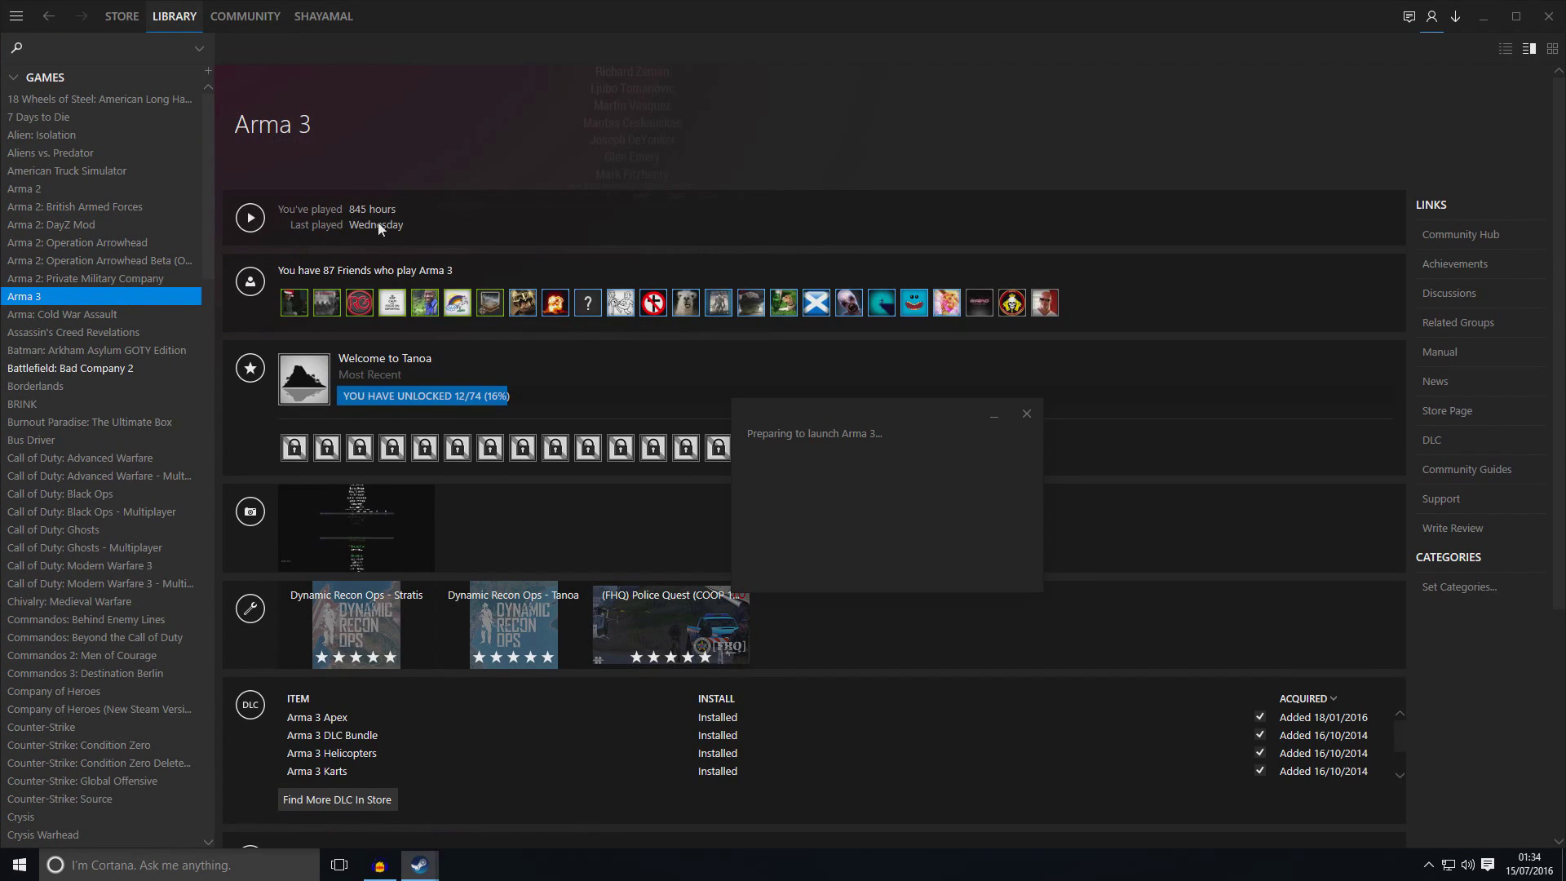
left_click(1541, 20)
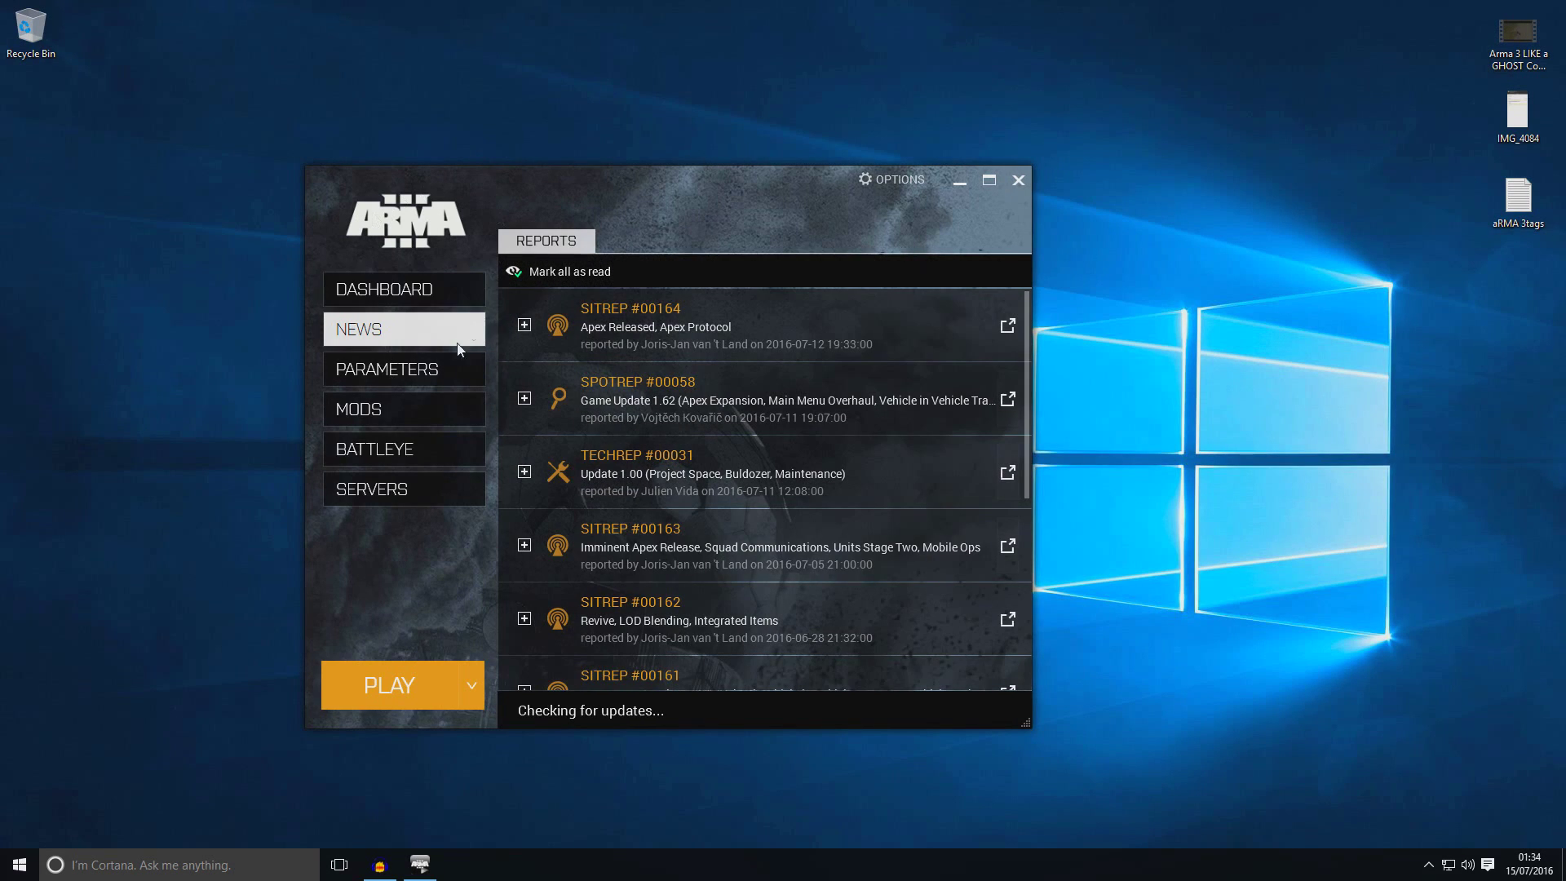
- Unload PLAYERUNKNOWN's Battle Royale from the loaded mods in the Arma 3 launcher and look through the available mods
left_click(360, 404)
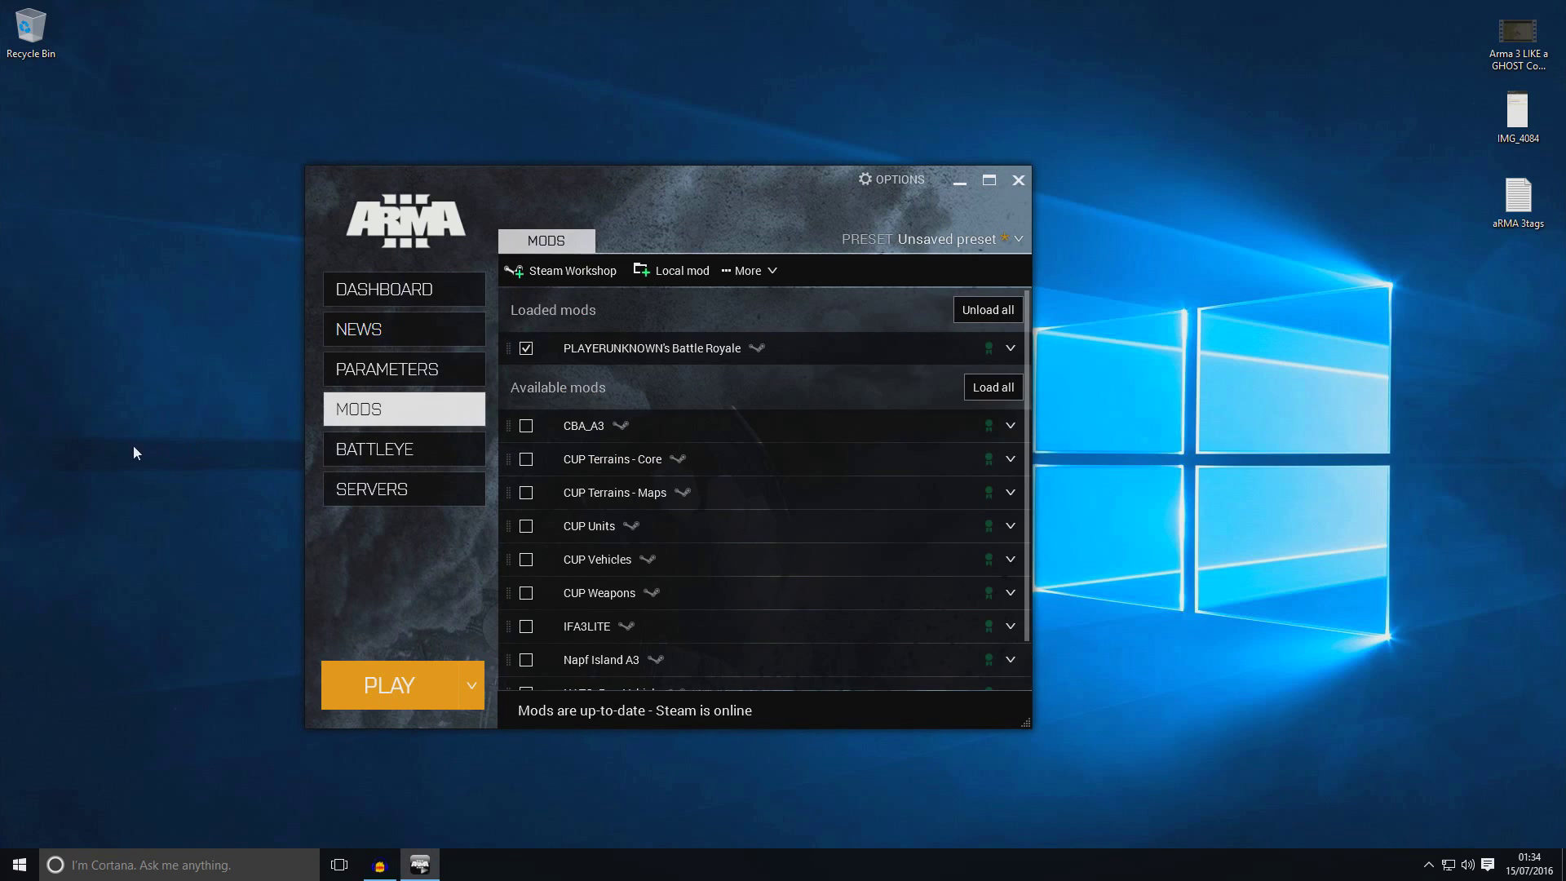
left_click(527, 349)
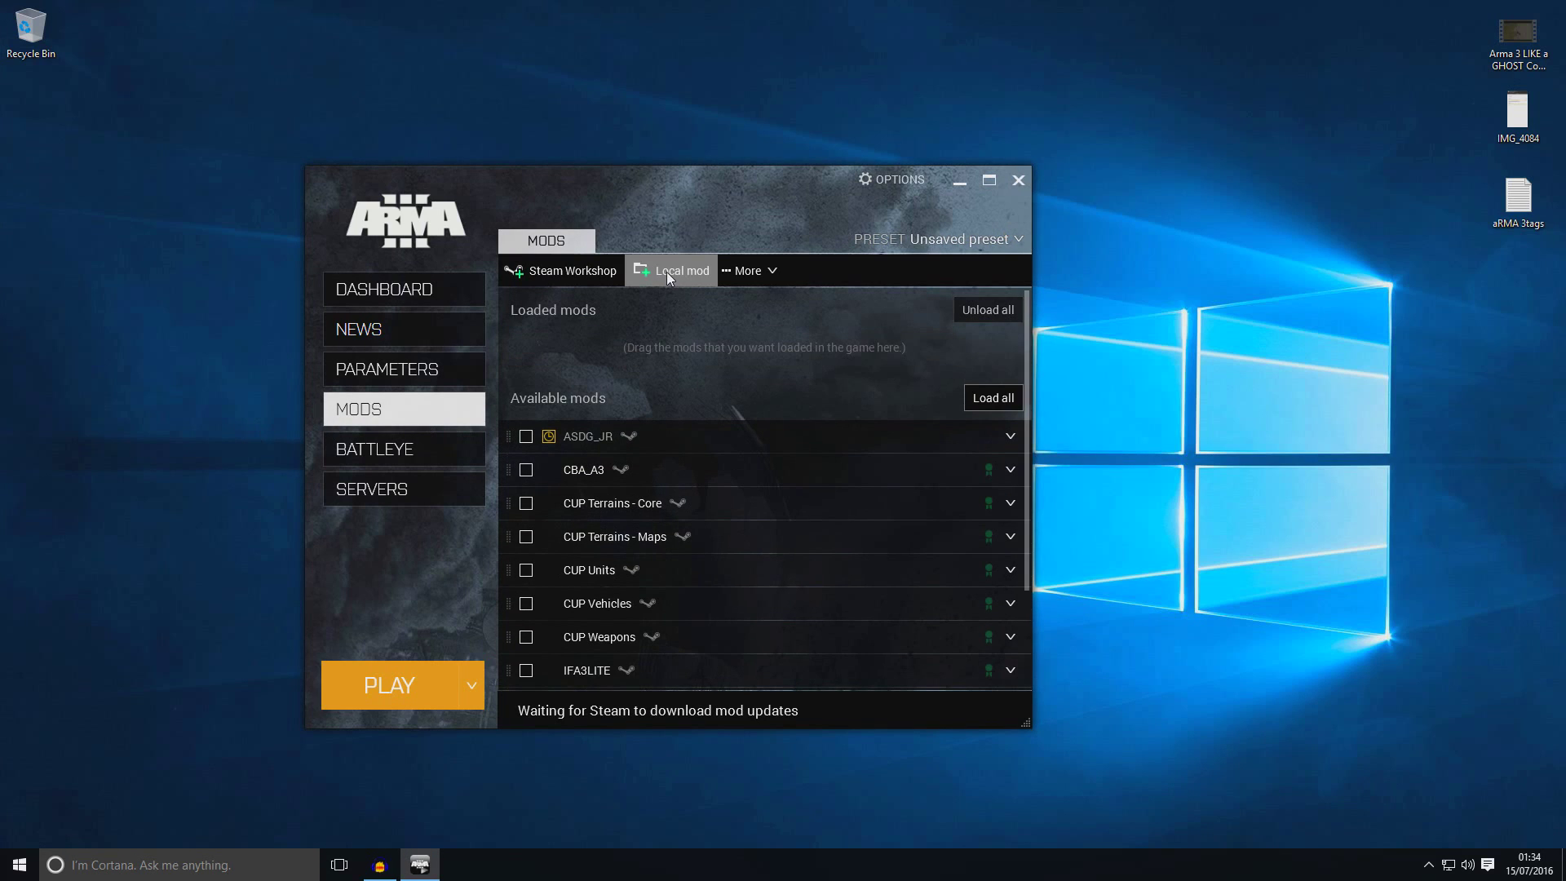
left_click_drag(575, 640, 604, 545)
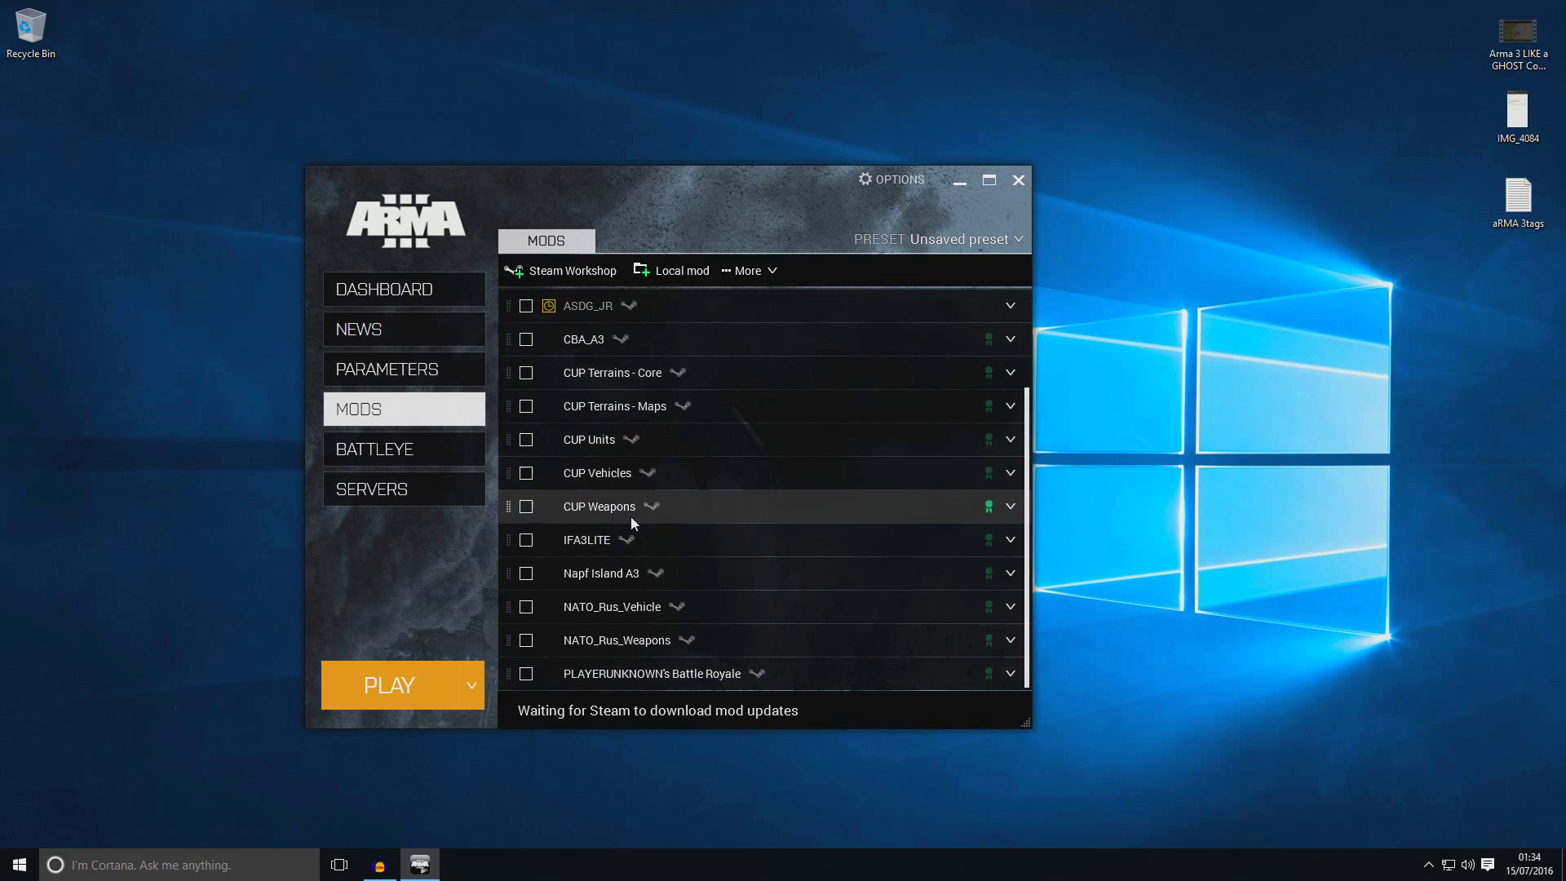
left_click(683, 269)
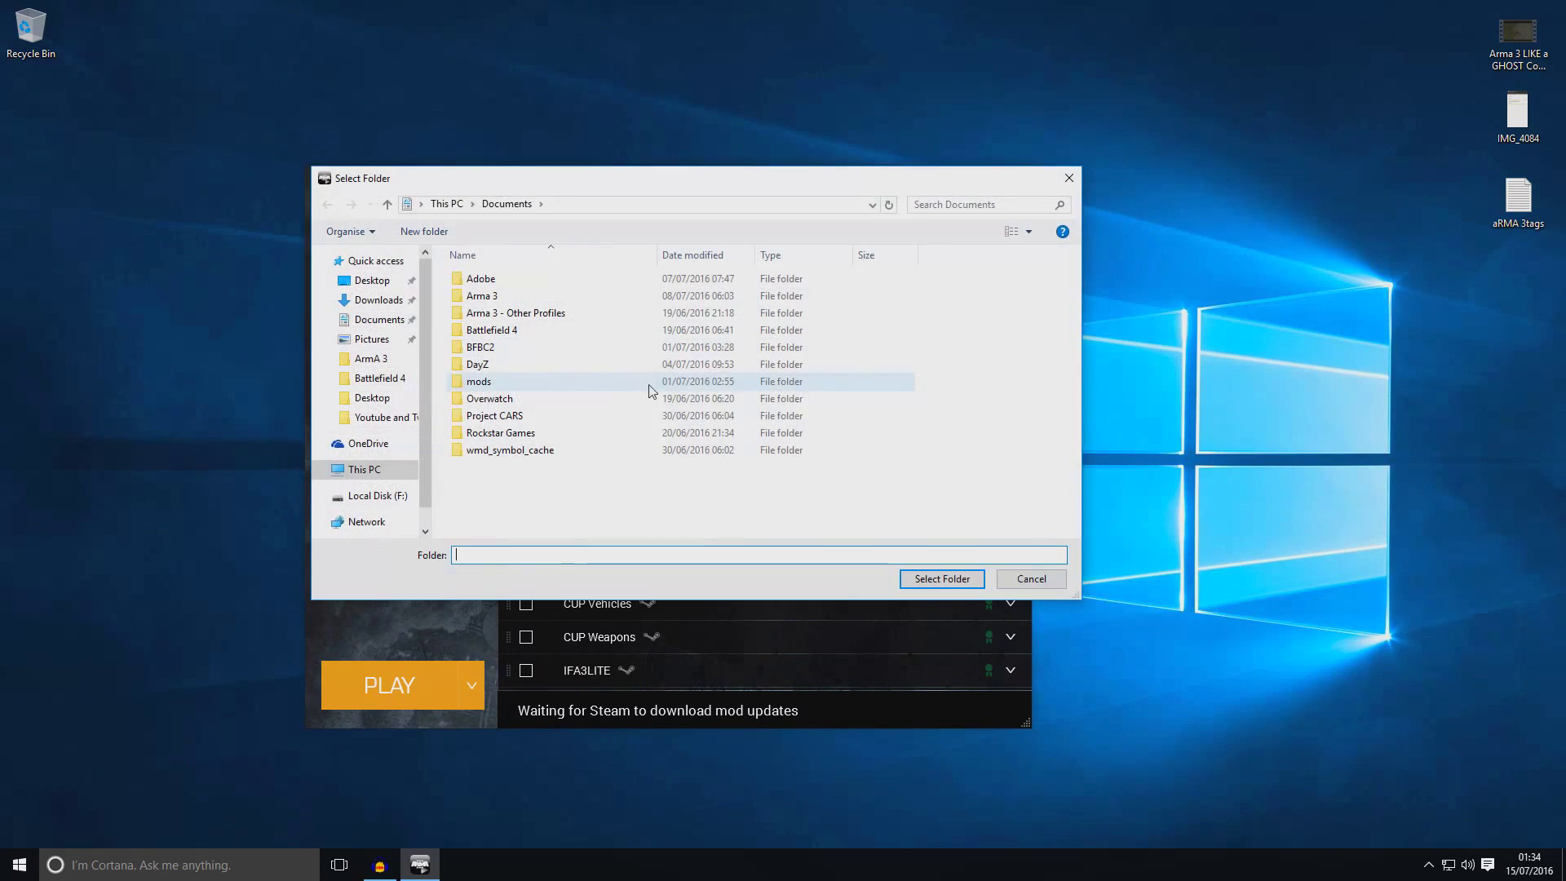
left_click(363, 470)
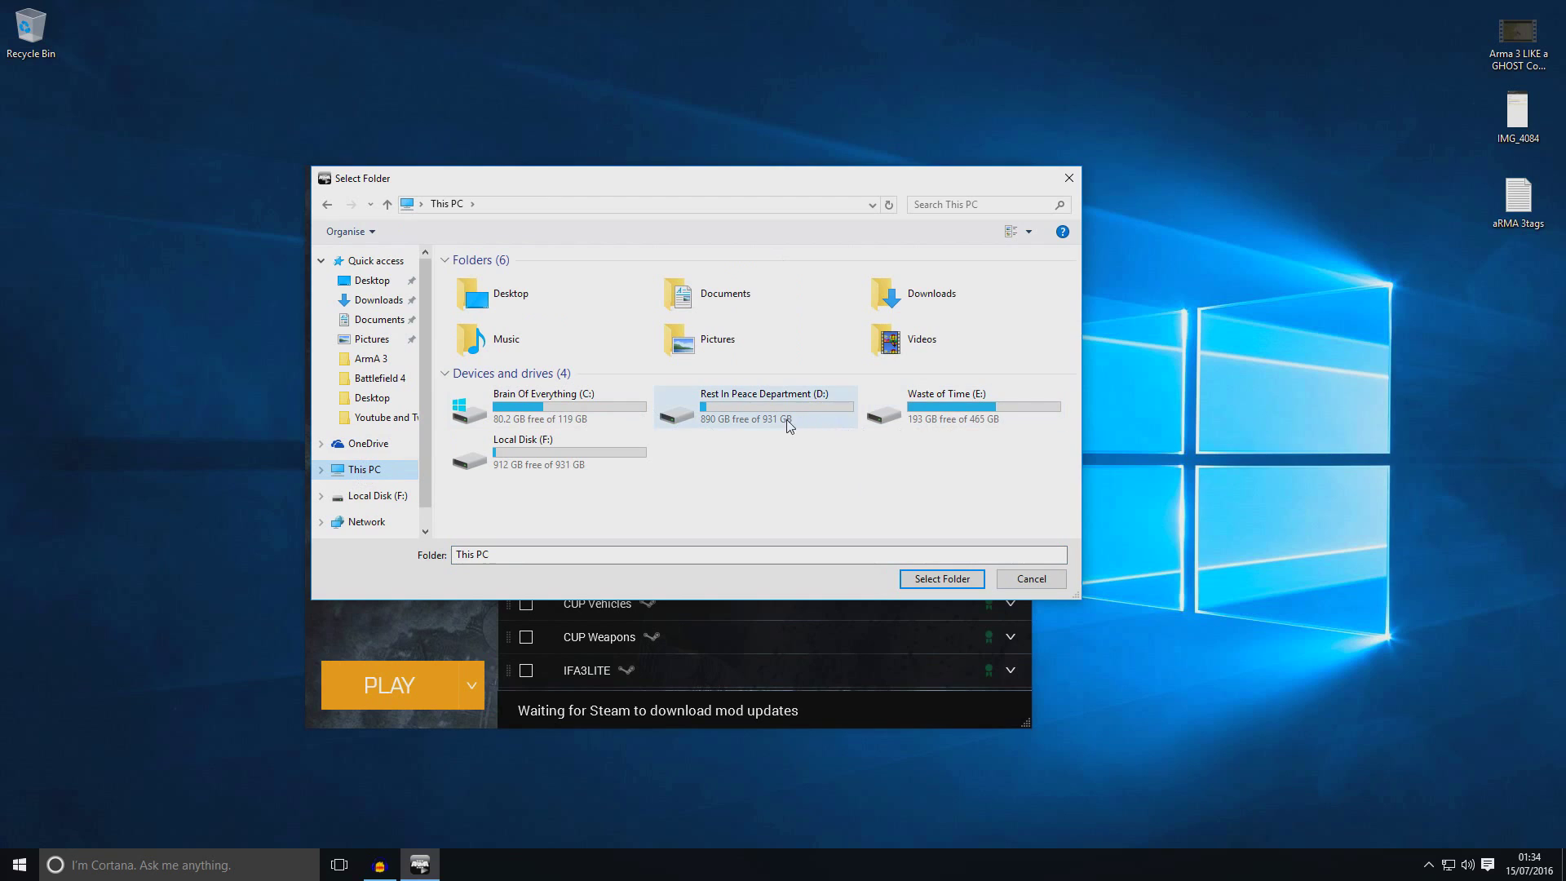
double_click(889, 416)
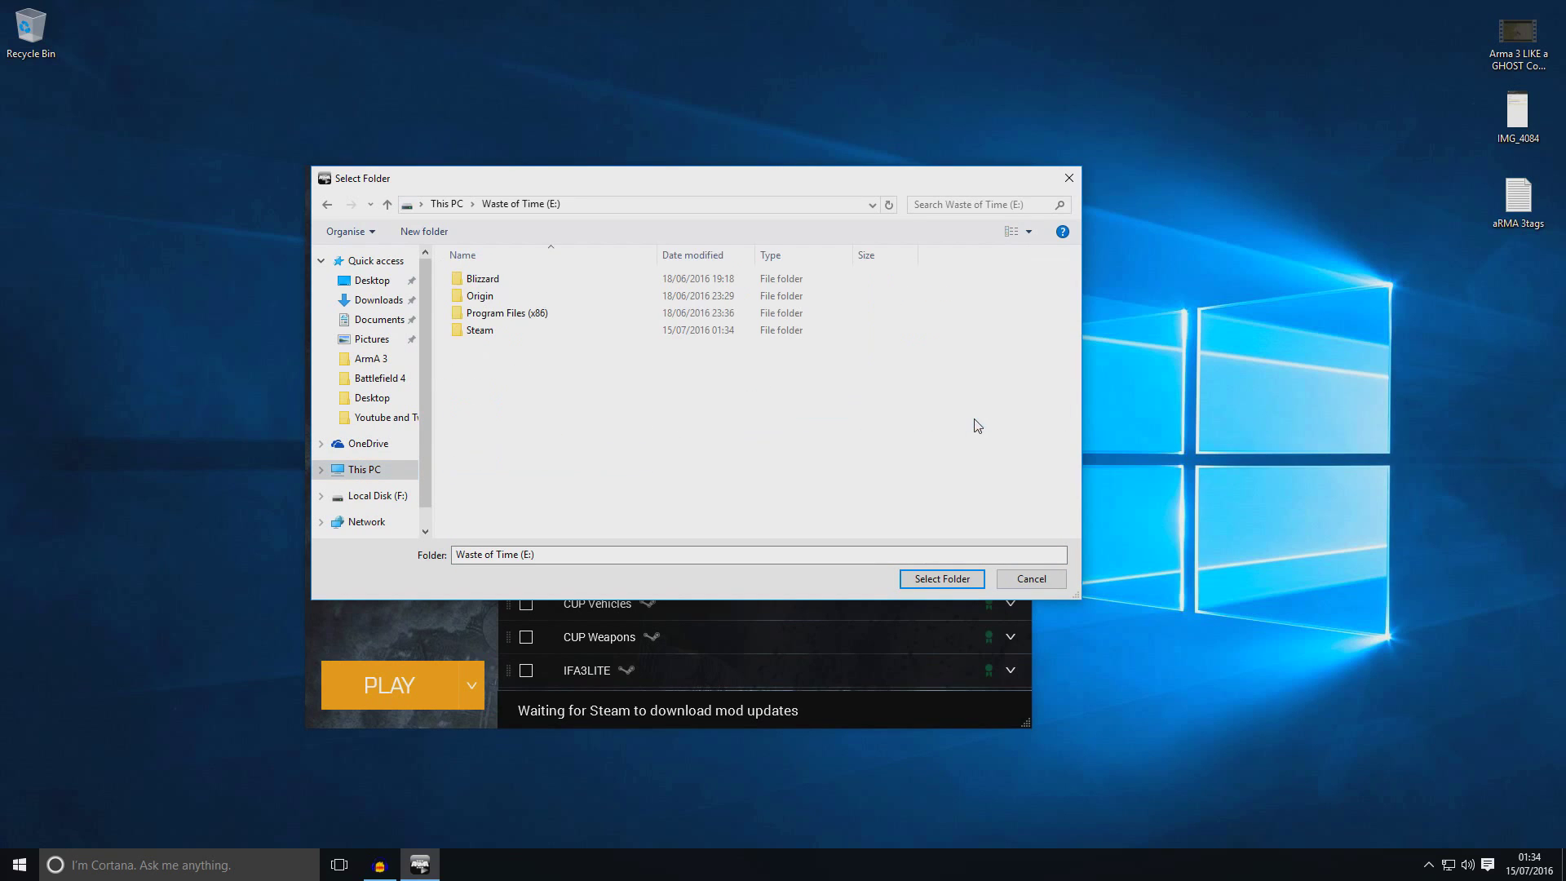
double_click(516, 341)
double_click(490, 494)
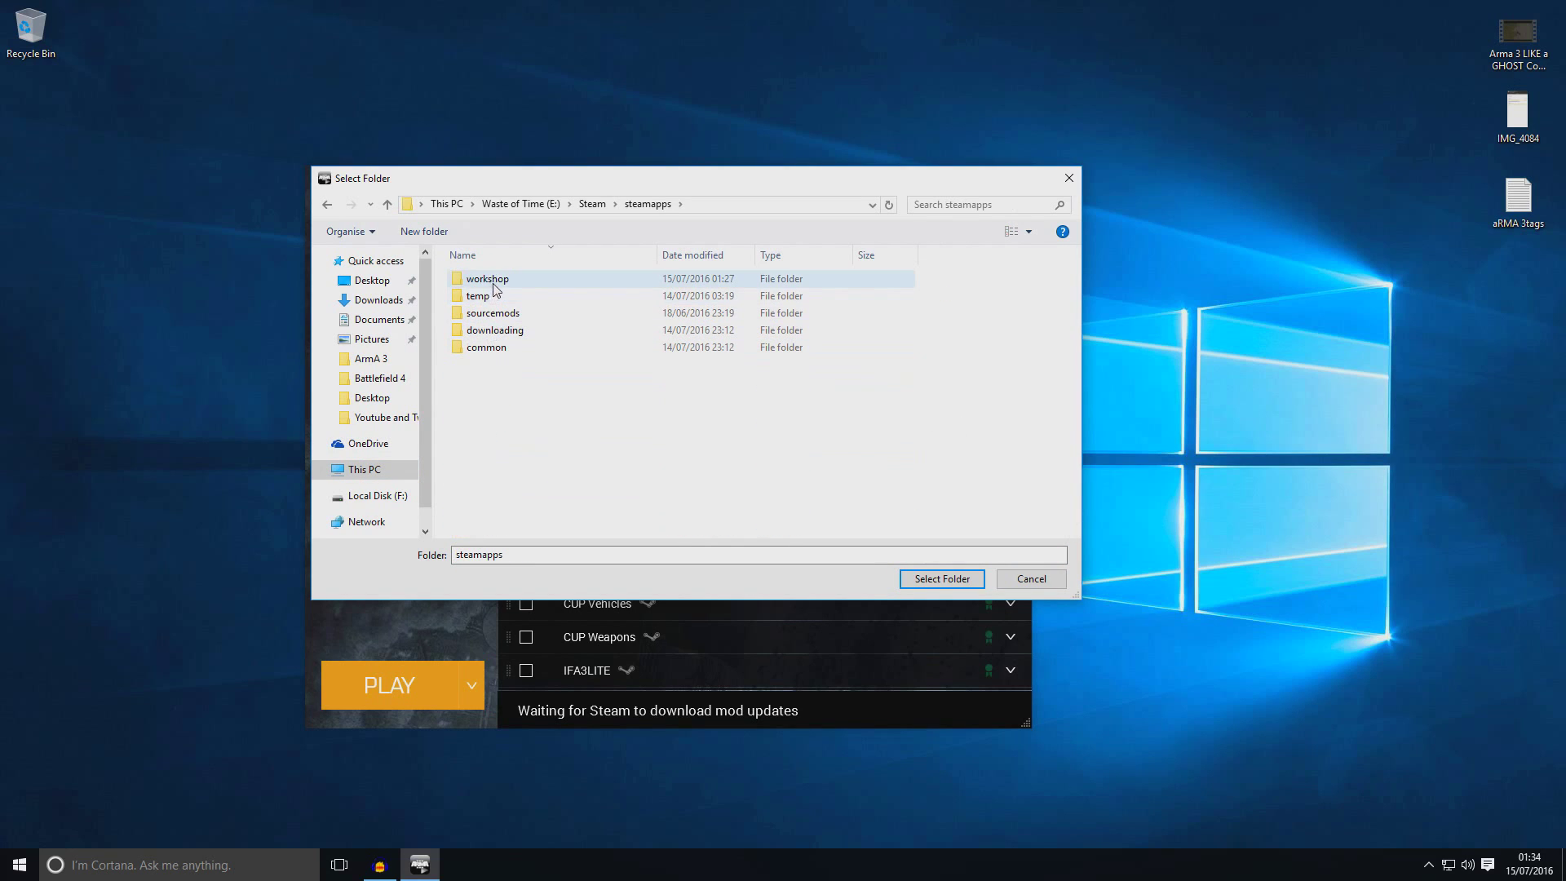
double_click(490, 341)
double_click(498, 279)
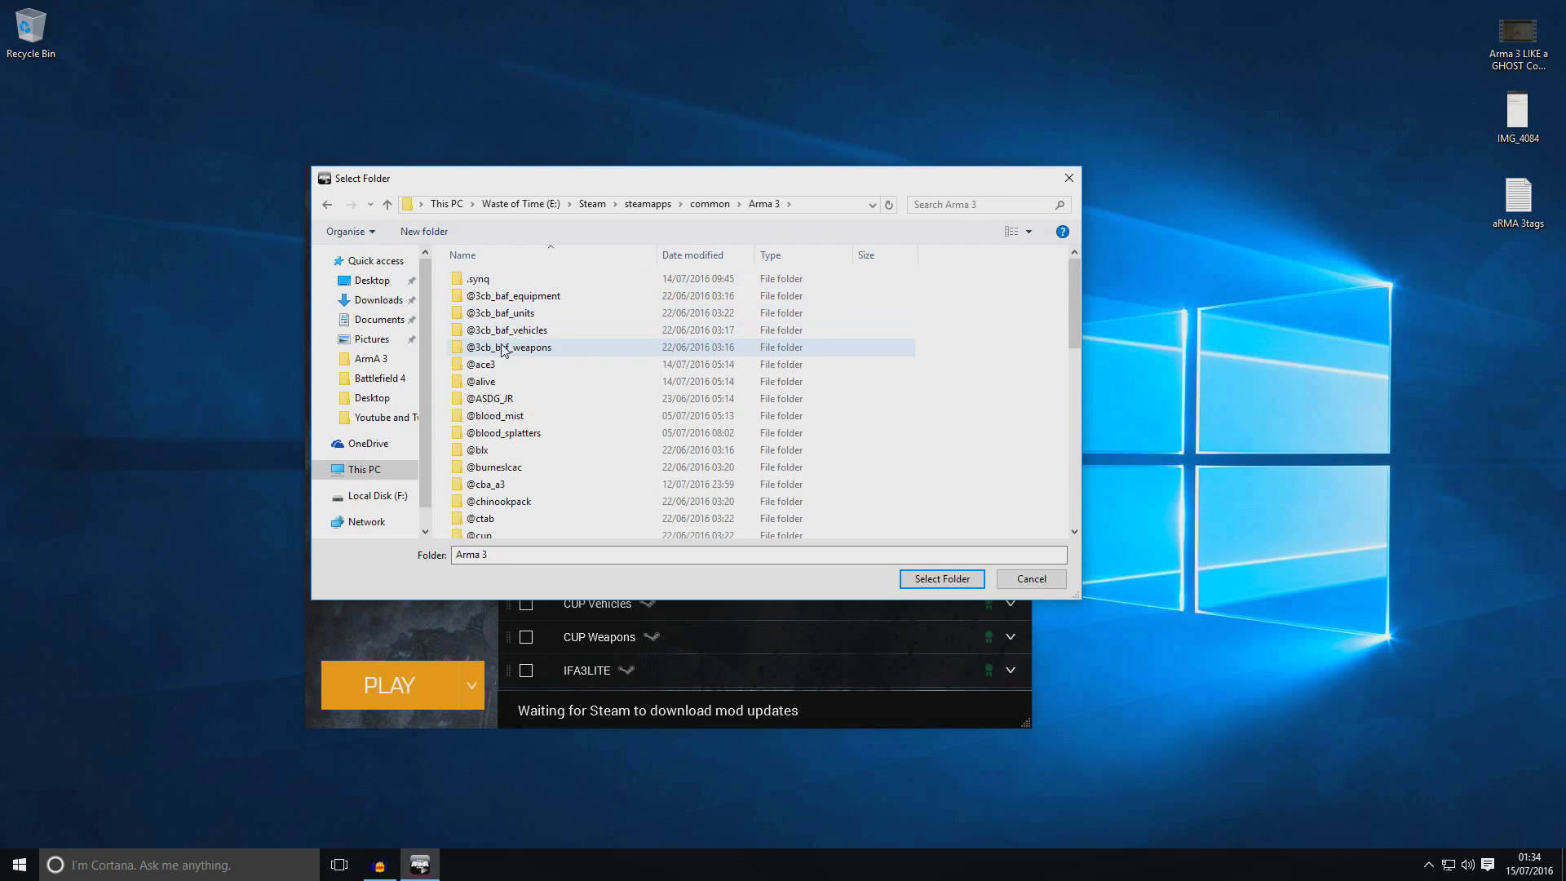
scroll(503, 360, "down", 3)
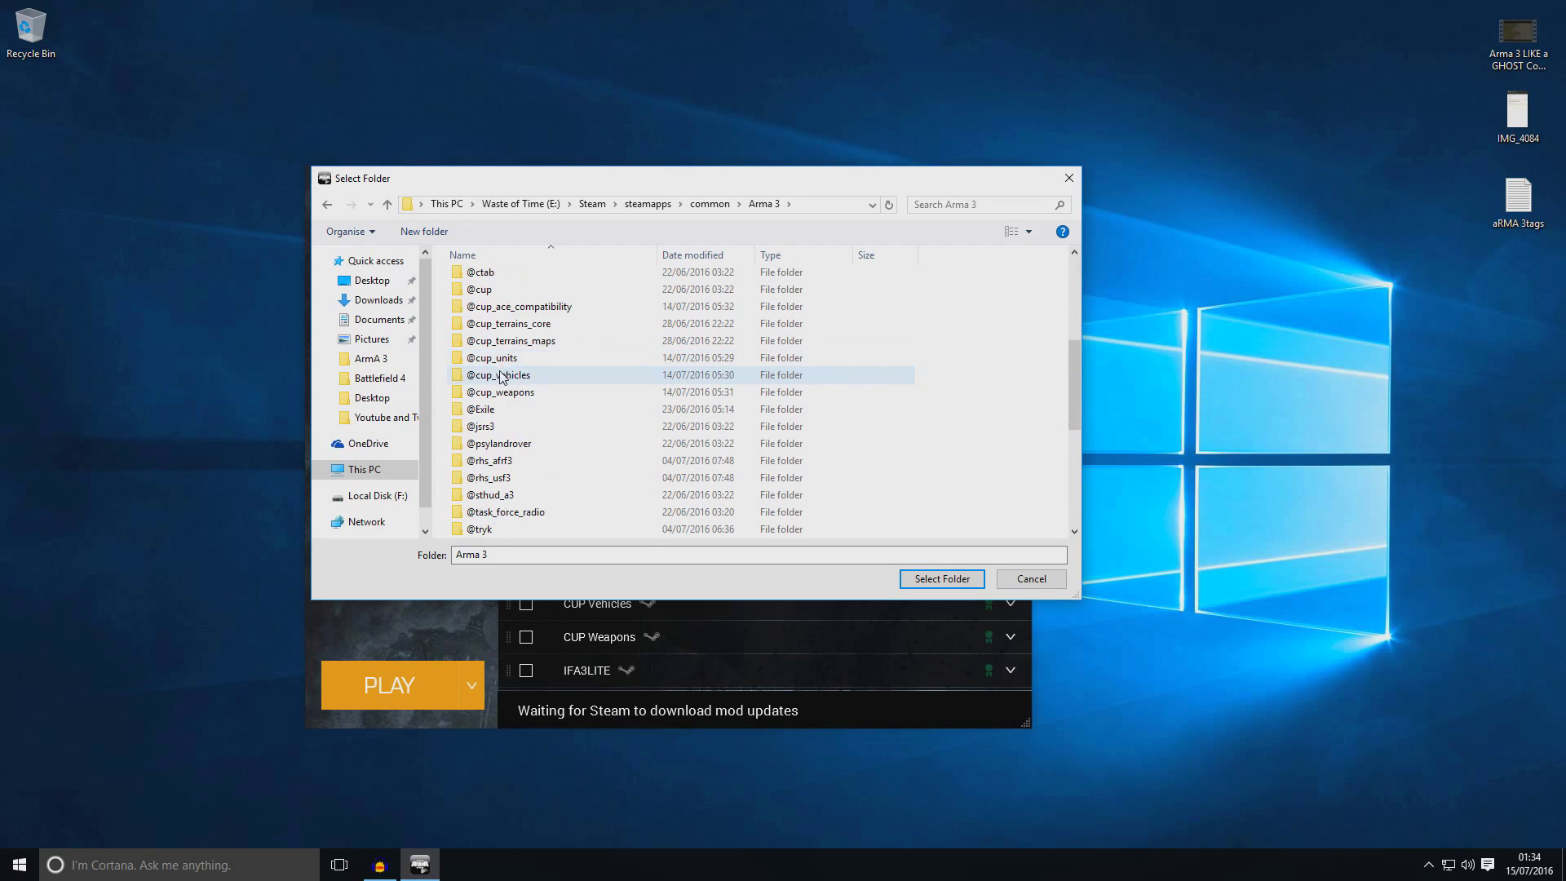
left_click(503, 360)
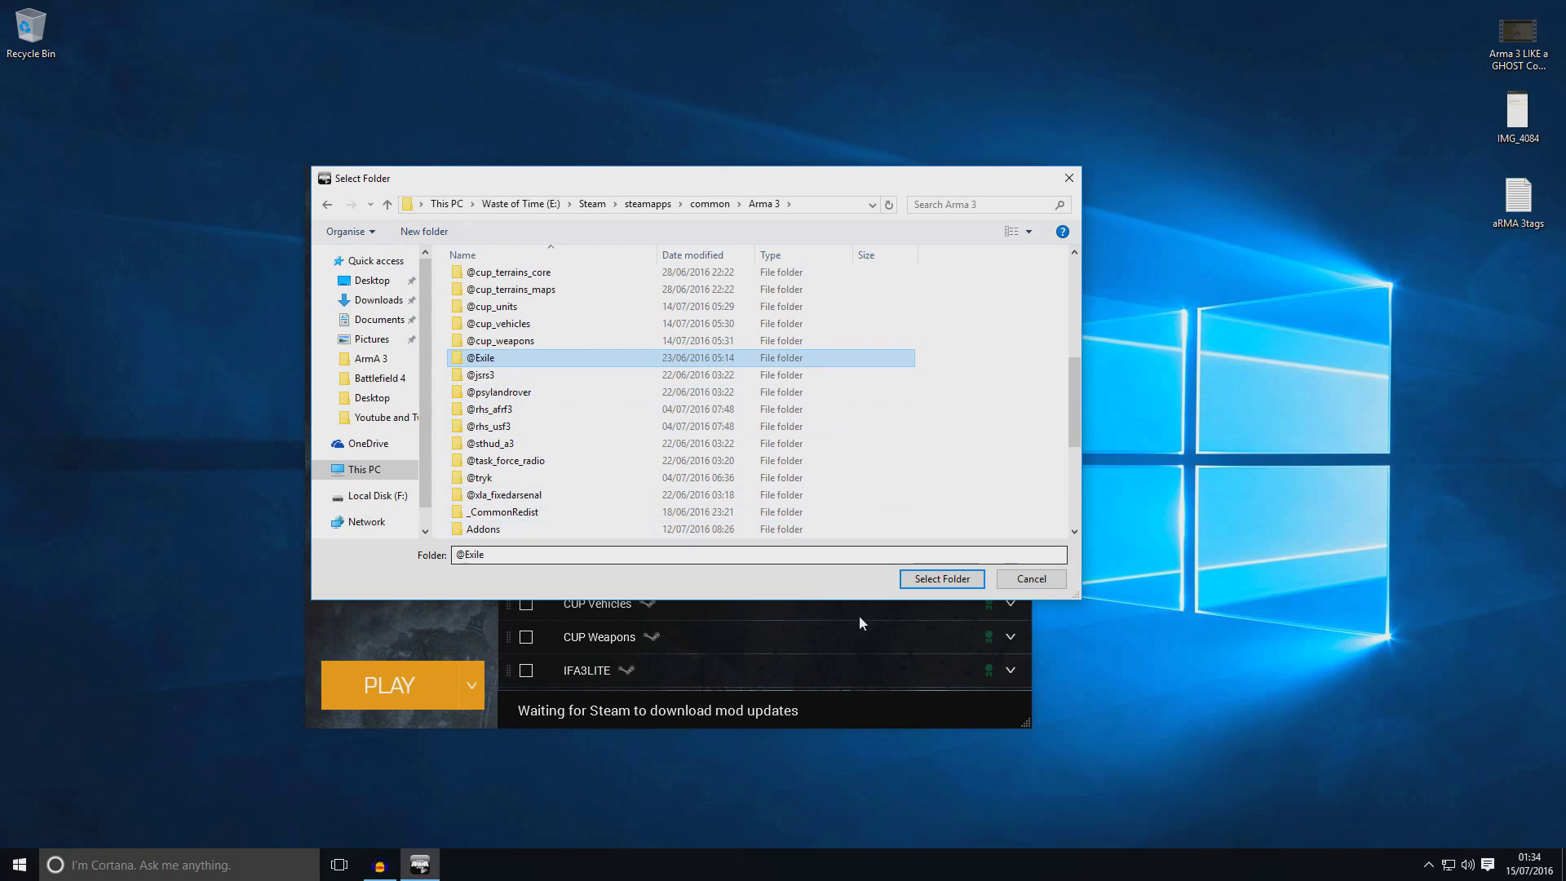
left_click(942, 579)
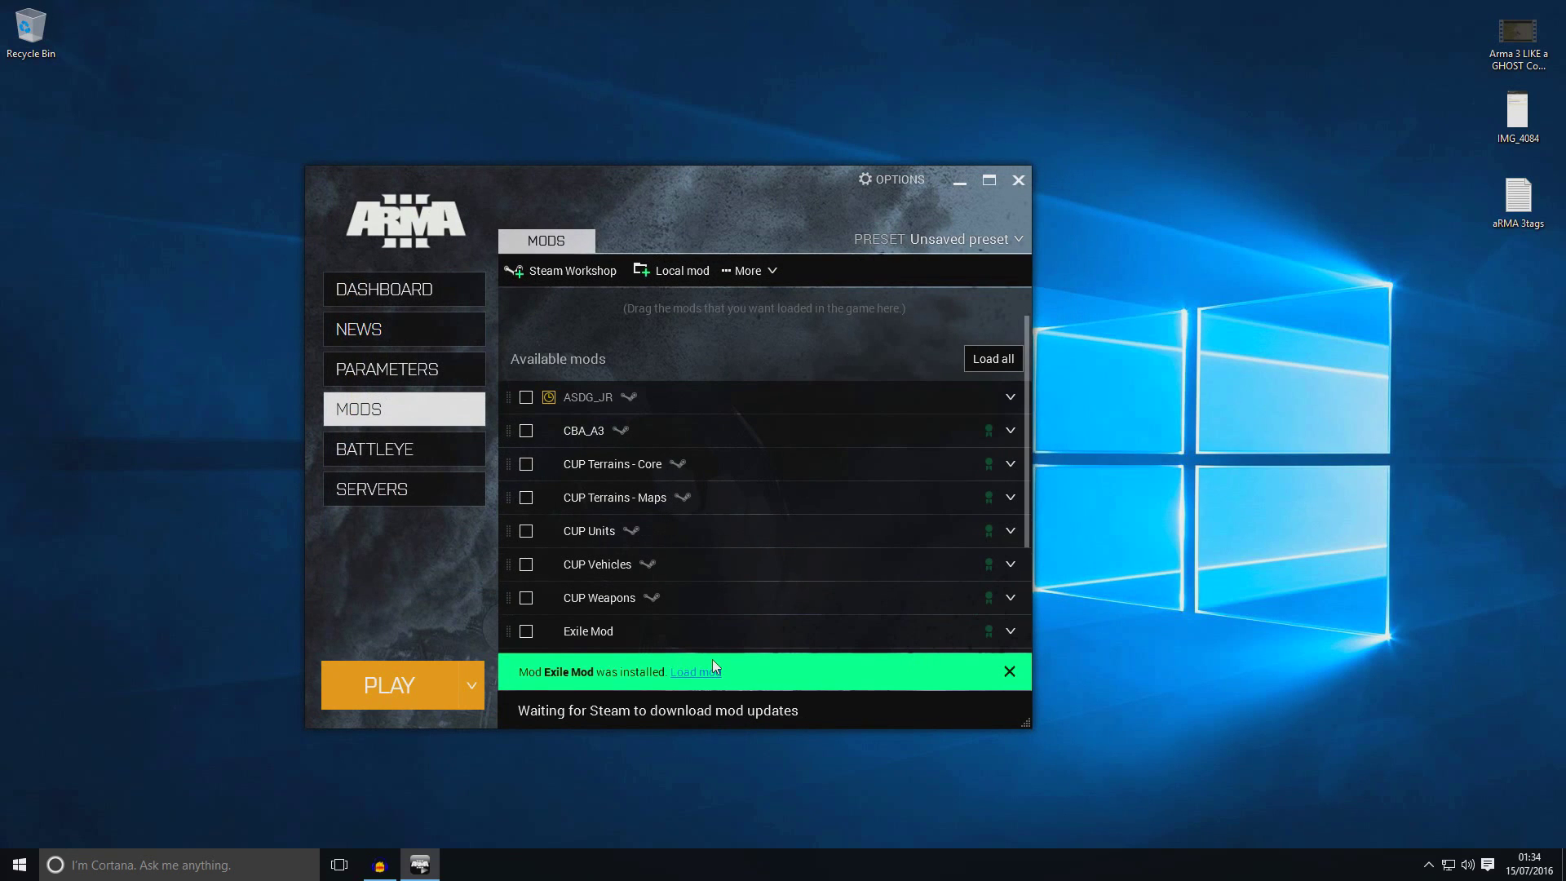
- Load Exile Mod from the available mods and start the game
scroll(668, 636, "down", 3)
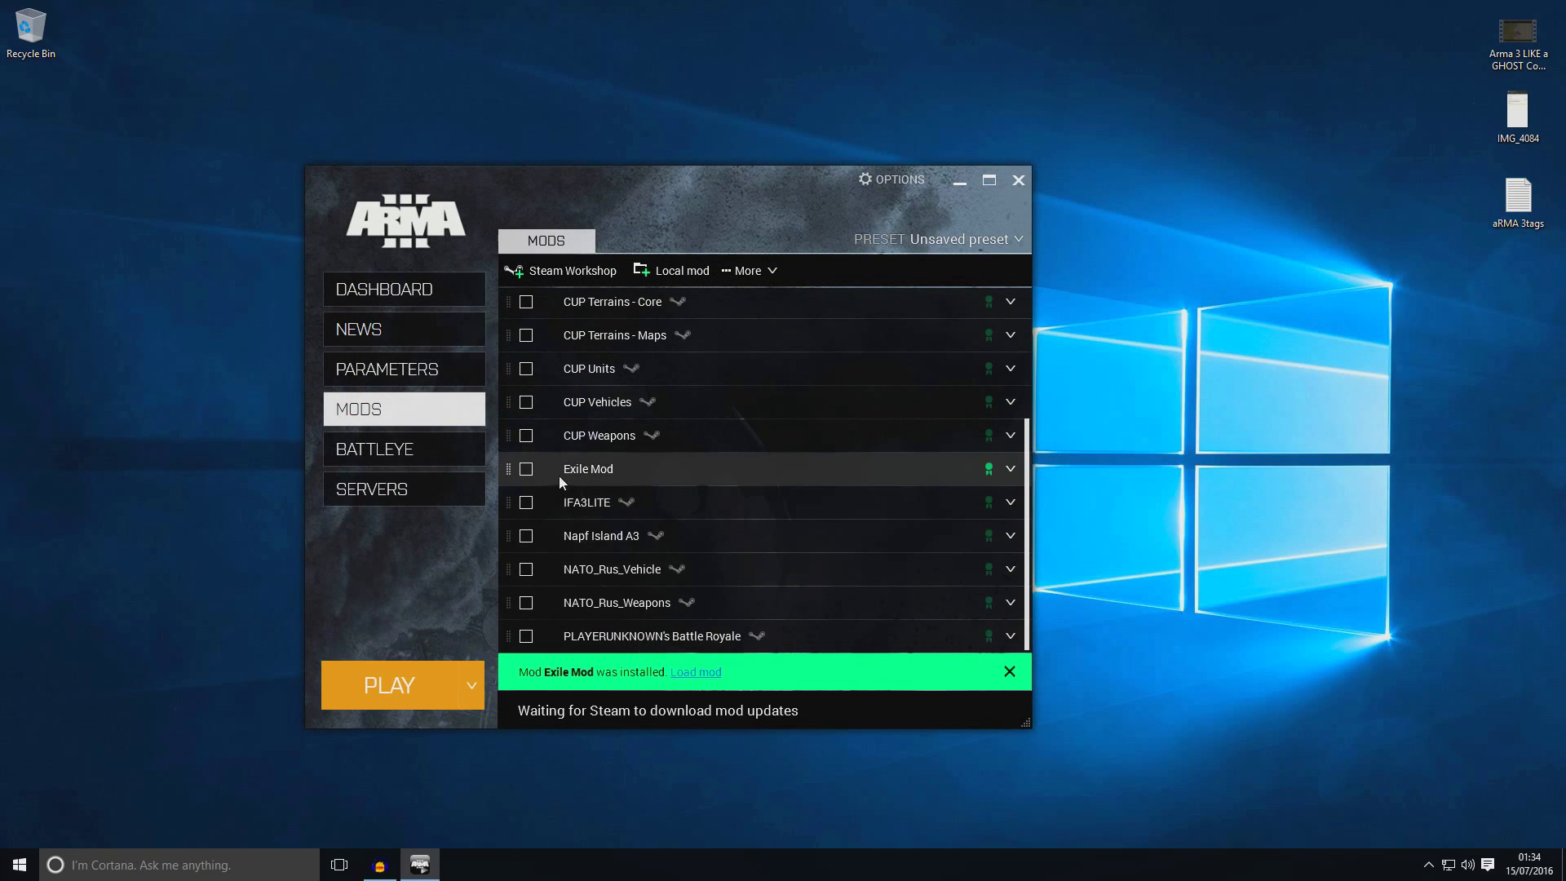
left_click(526, 468)
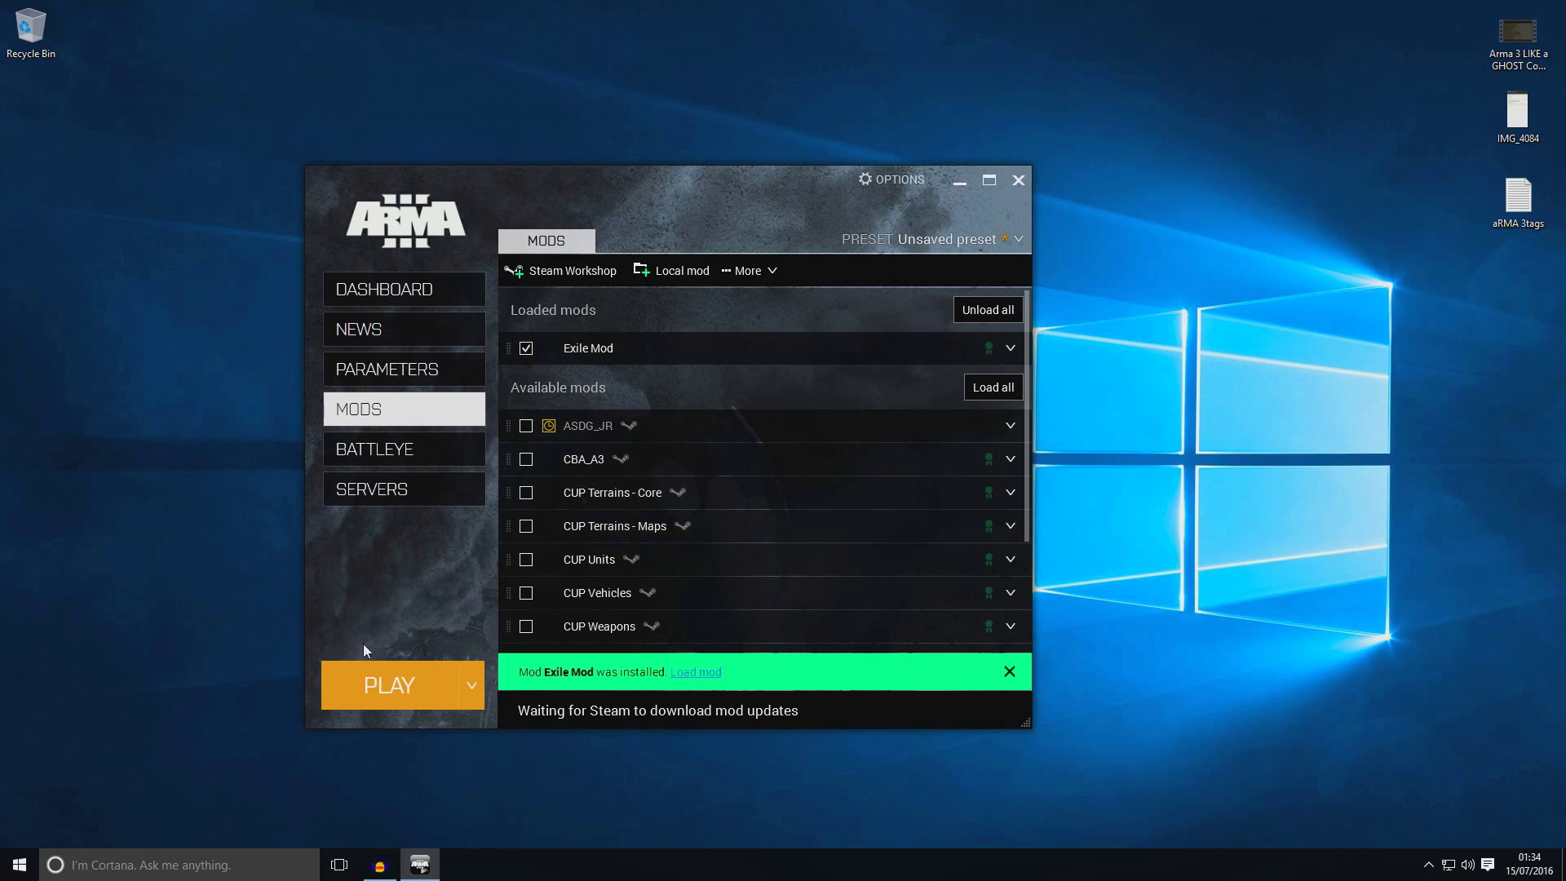
left_click(396, 680)
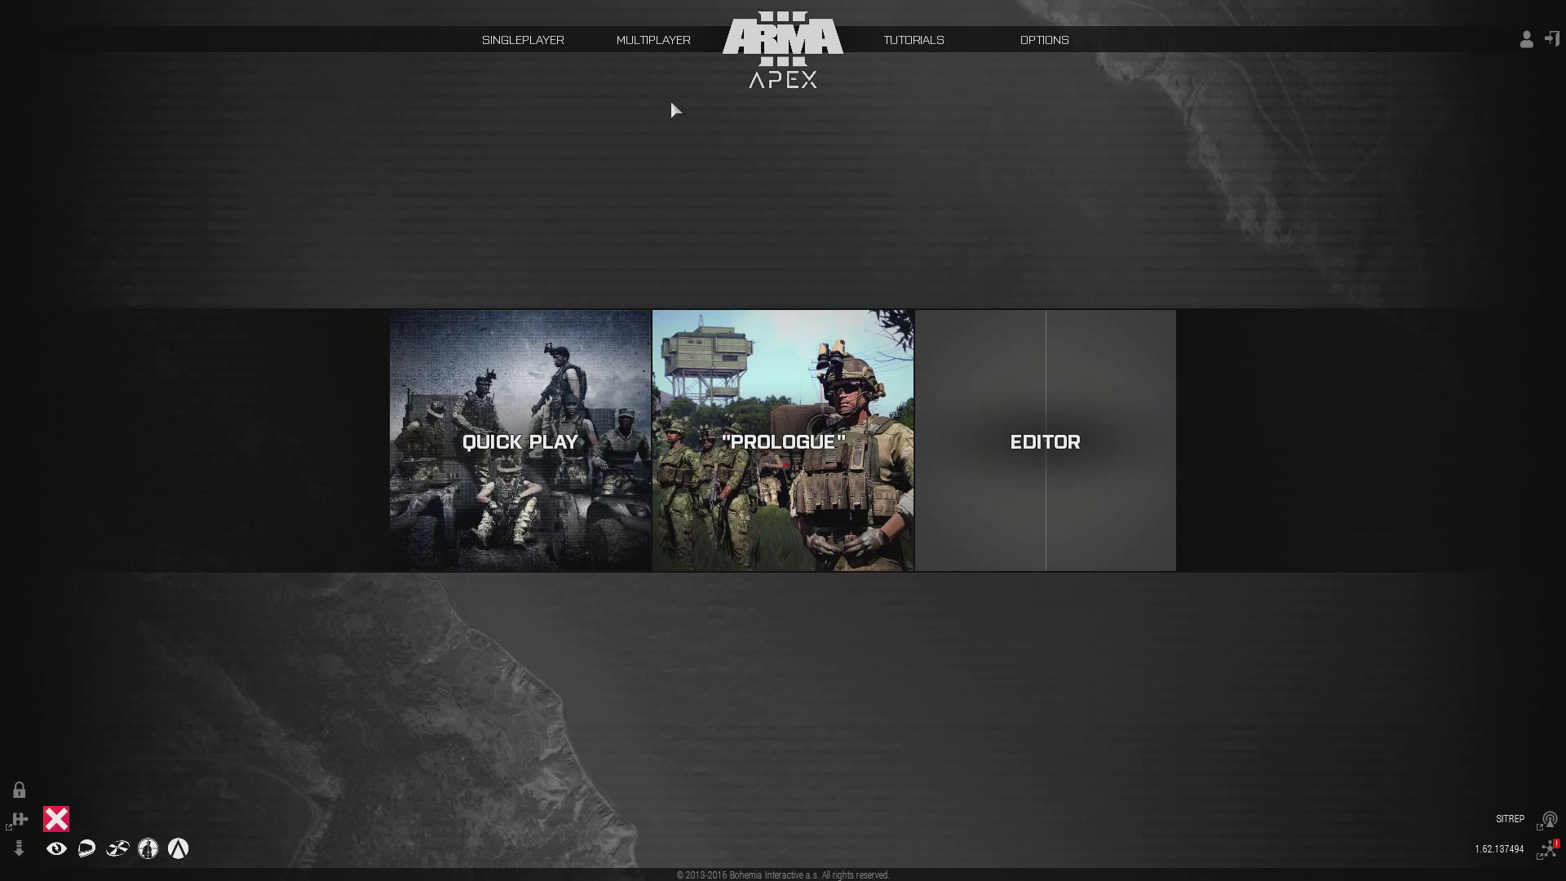
- Open the multiplayer server browser and filter internet servers by host Exile with the game type left blank
mouse_move(674, 46)
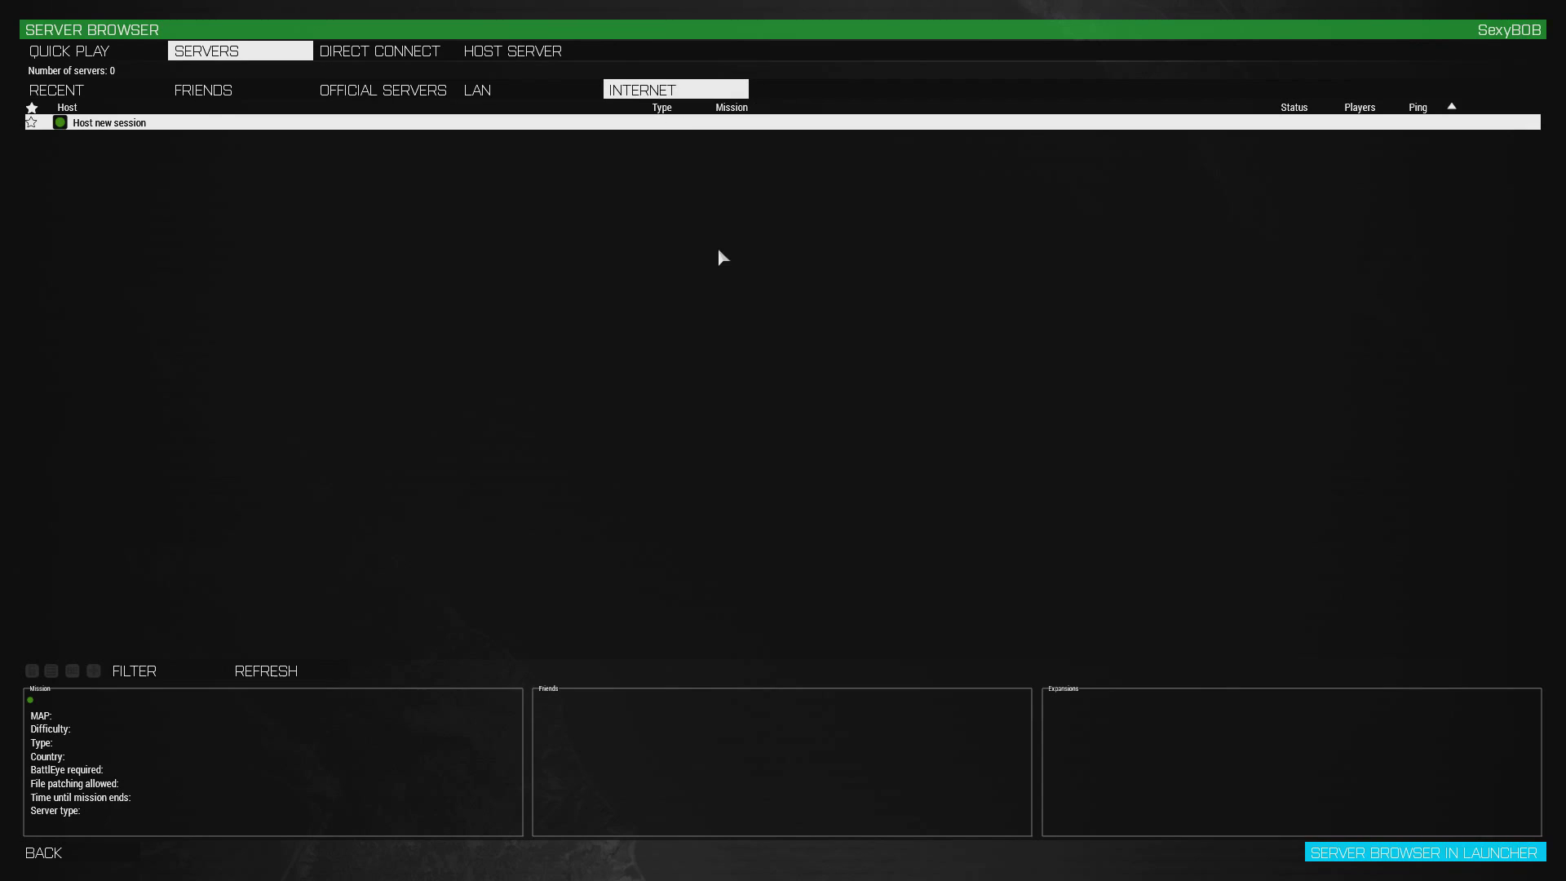
left_click(151, 675)
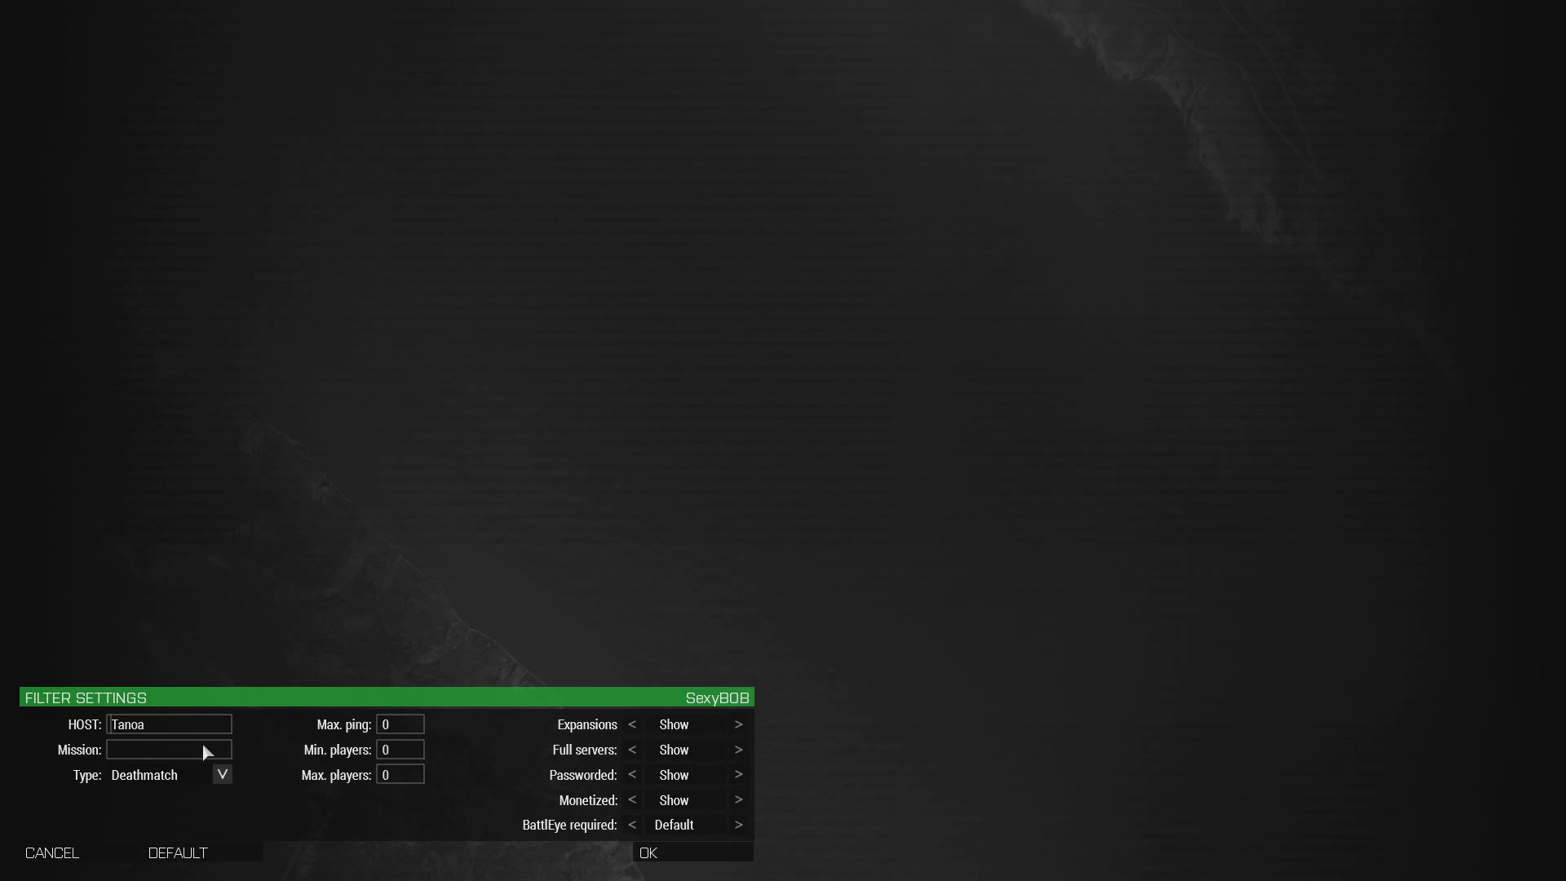
left_click(171, 774)
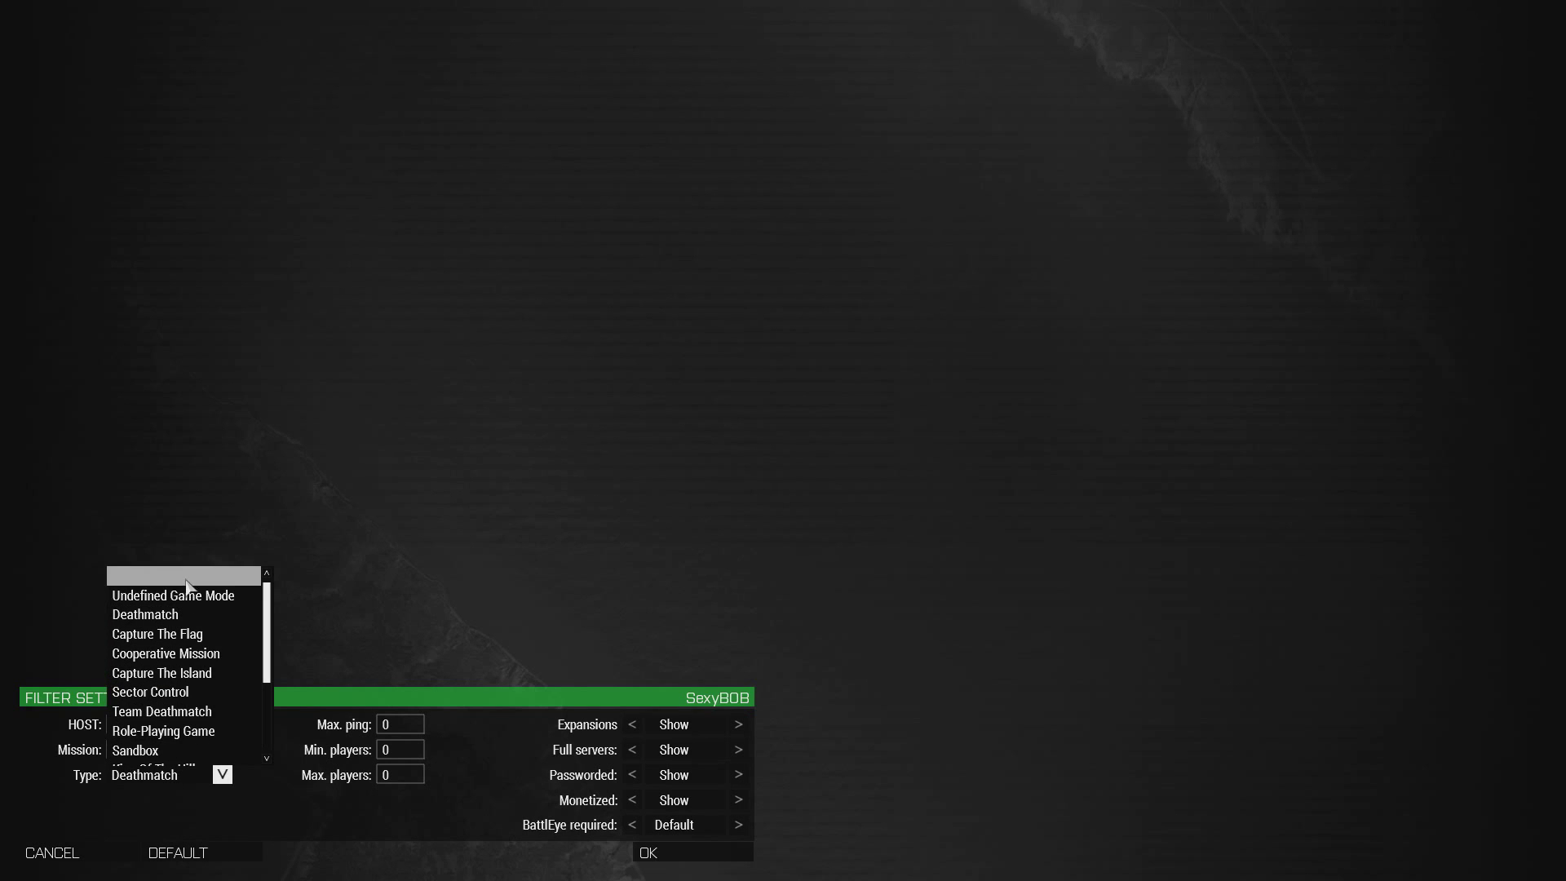
left_click(186, 577)
left_click(166, 732)
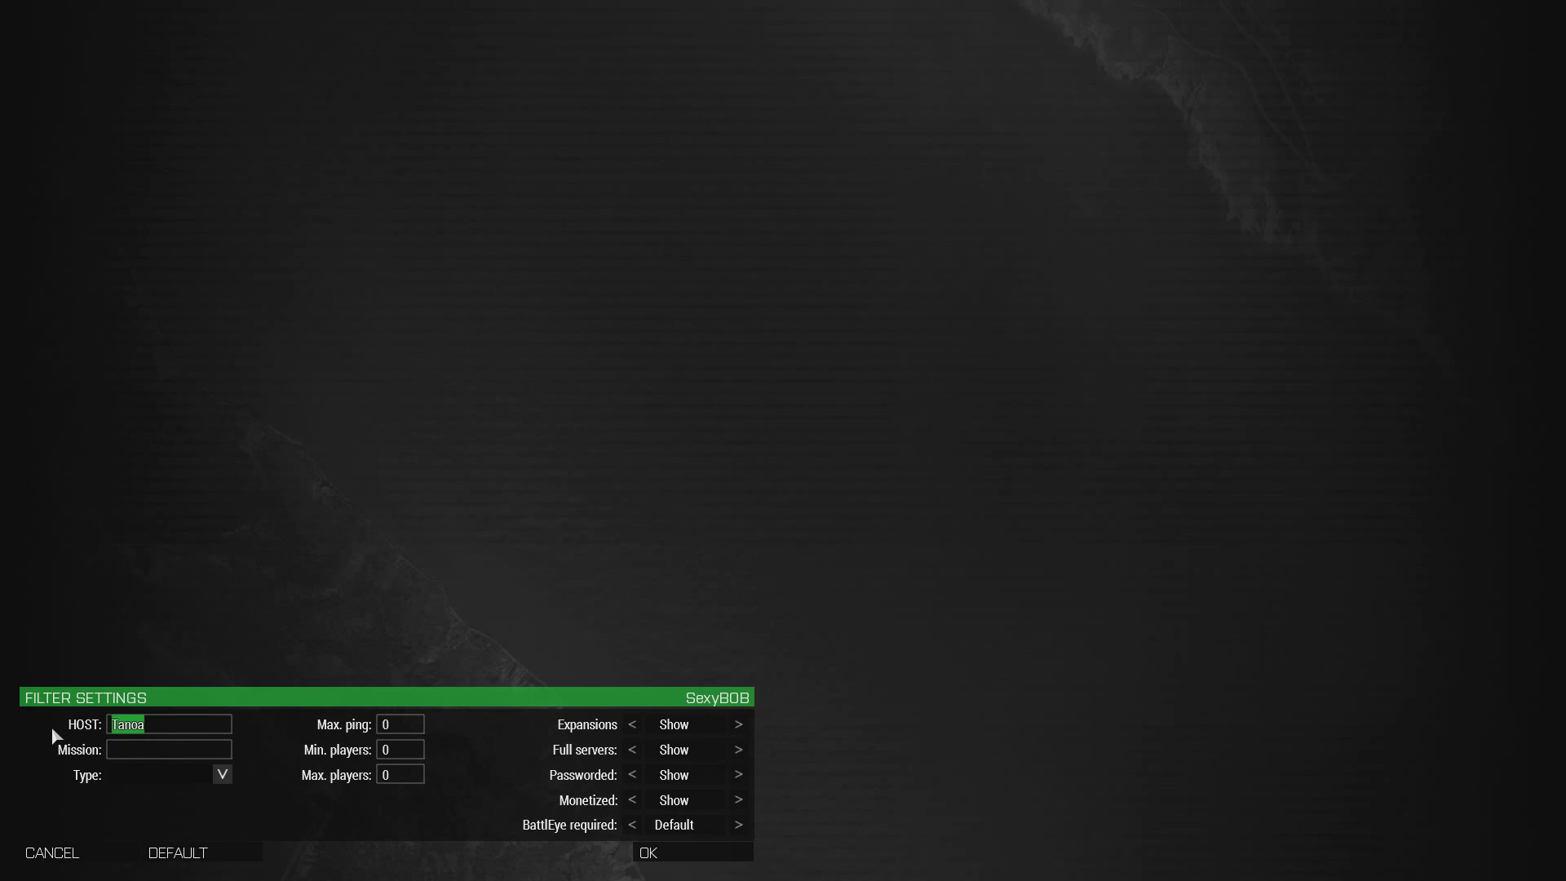
type("Exile")
key("Return")
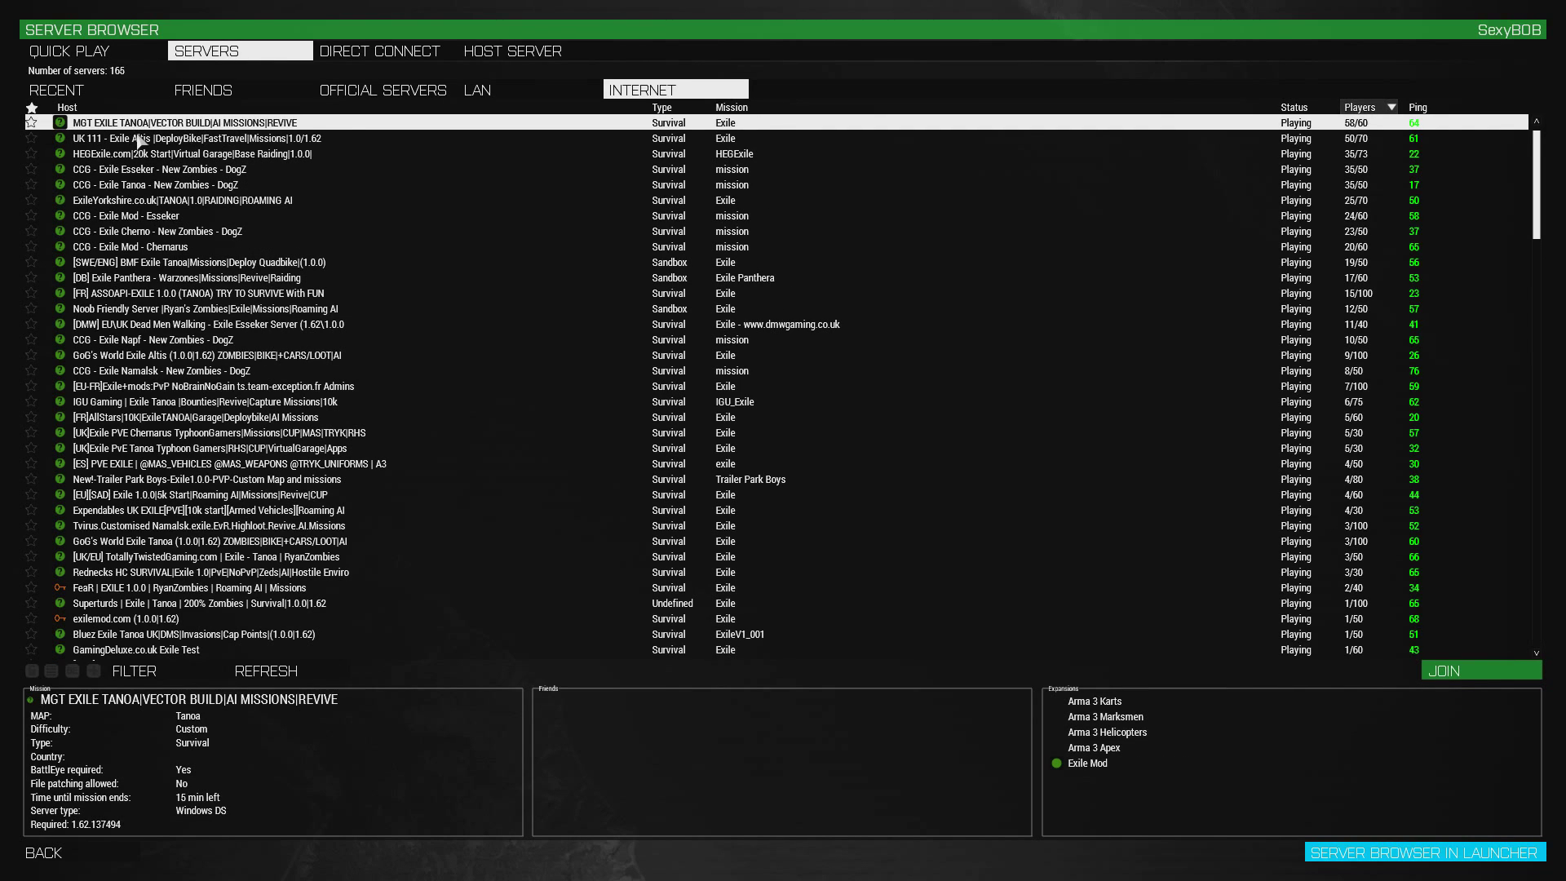
- Check the expansions required by the UK 111 - Exile Altis and CCG - Exile Tanoa servers, and join an Exile server
left_click(138, 139)
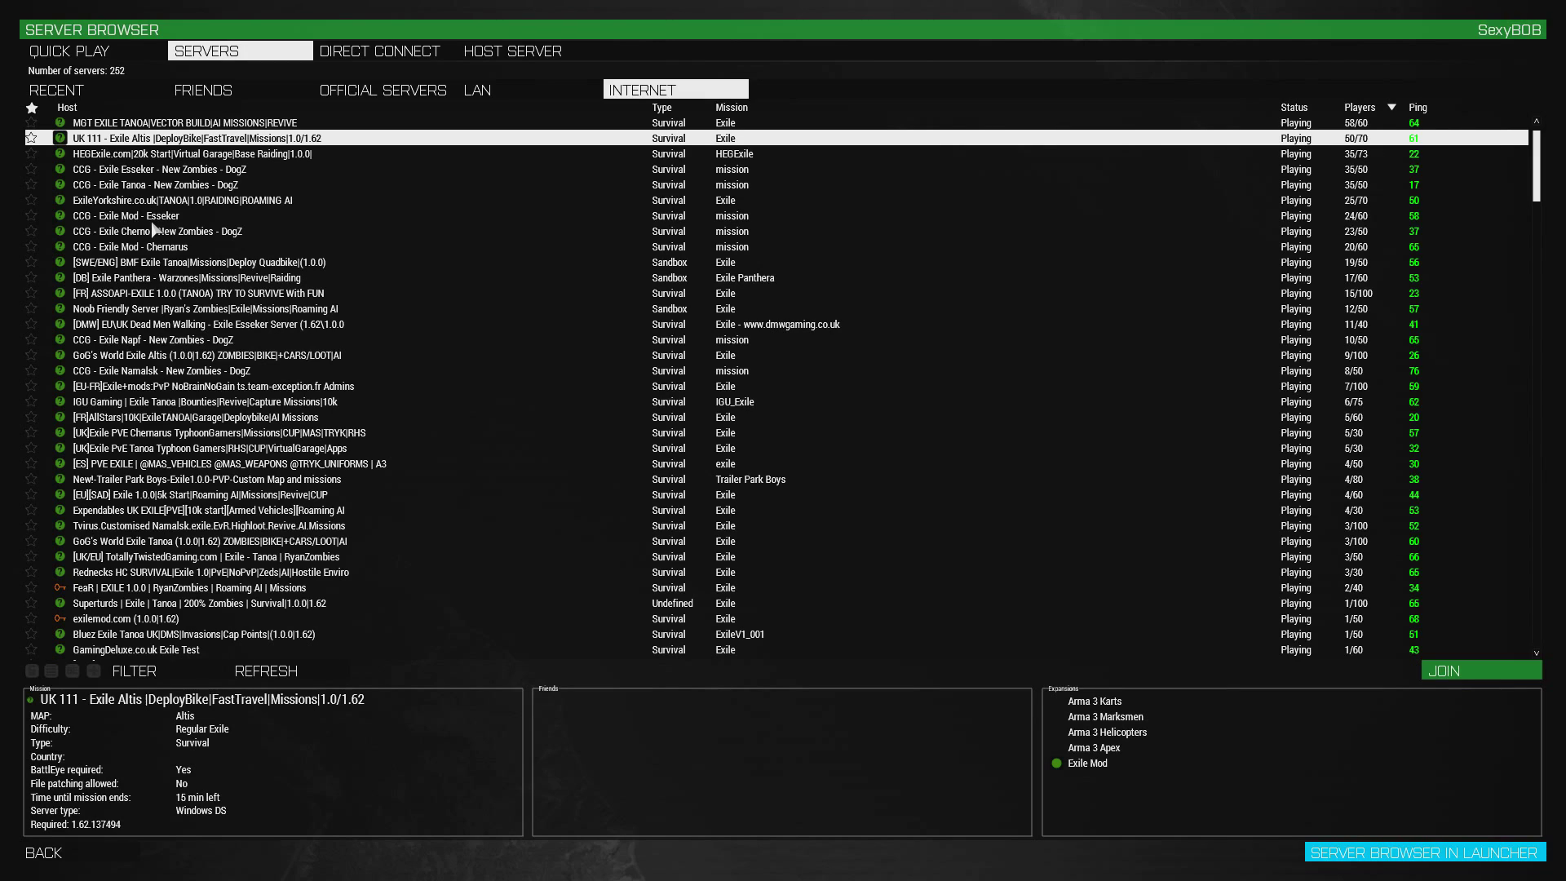
left_click(129, 184)
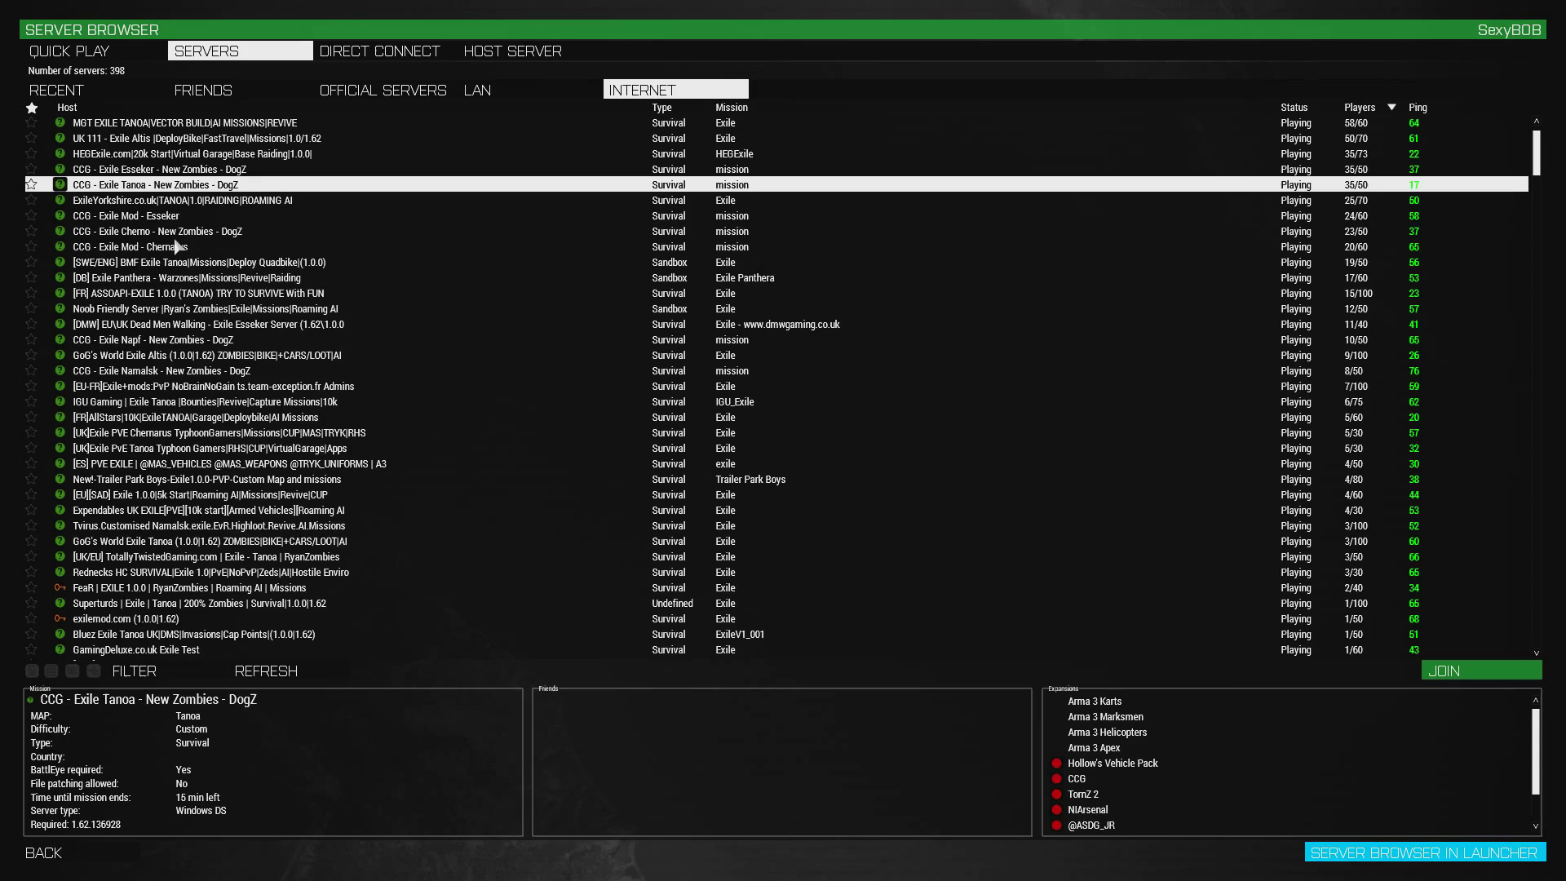
scroll(171, 262, "down", 2)
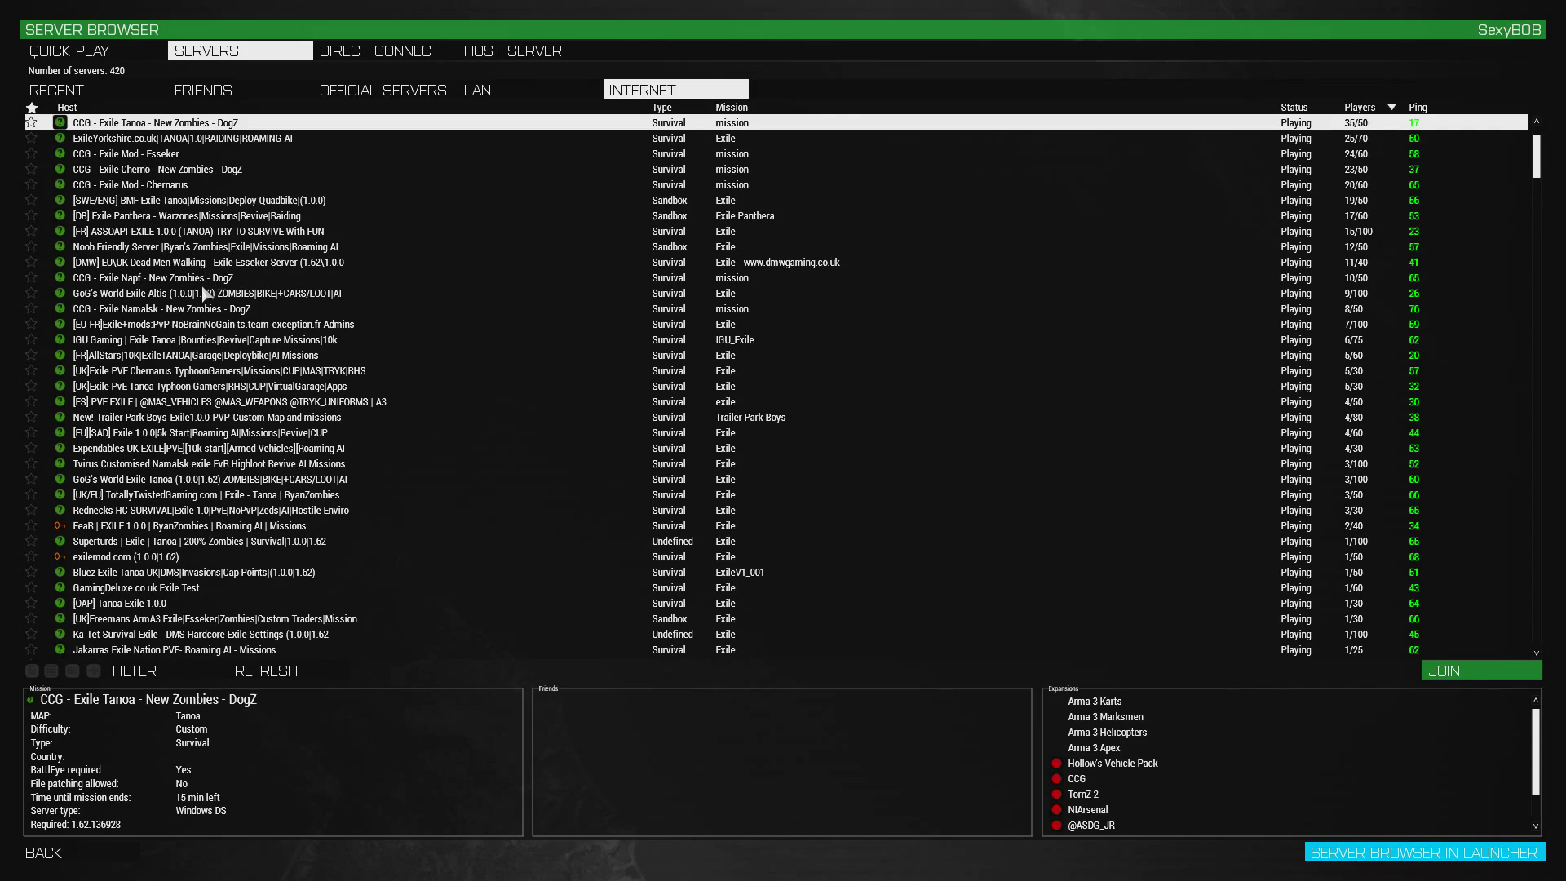
double_click(179, 204)
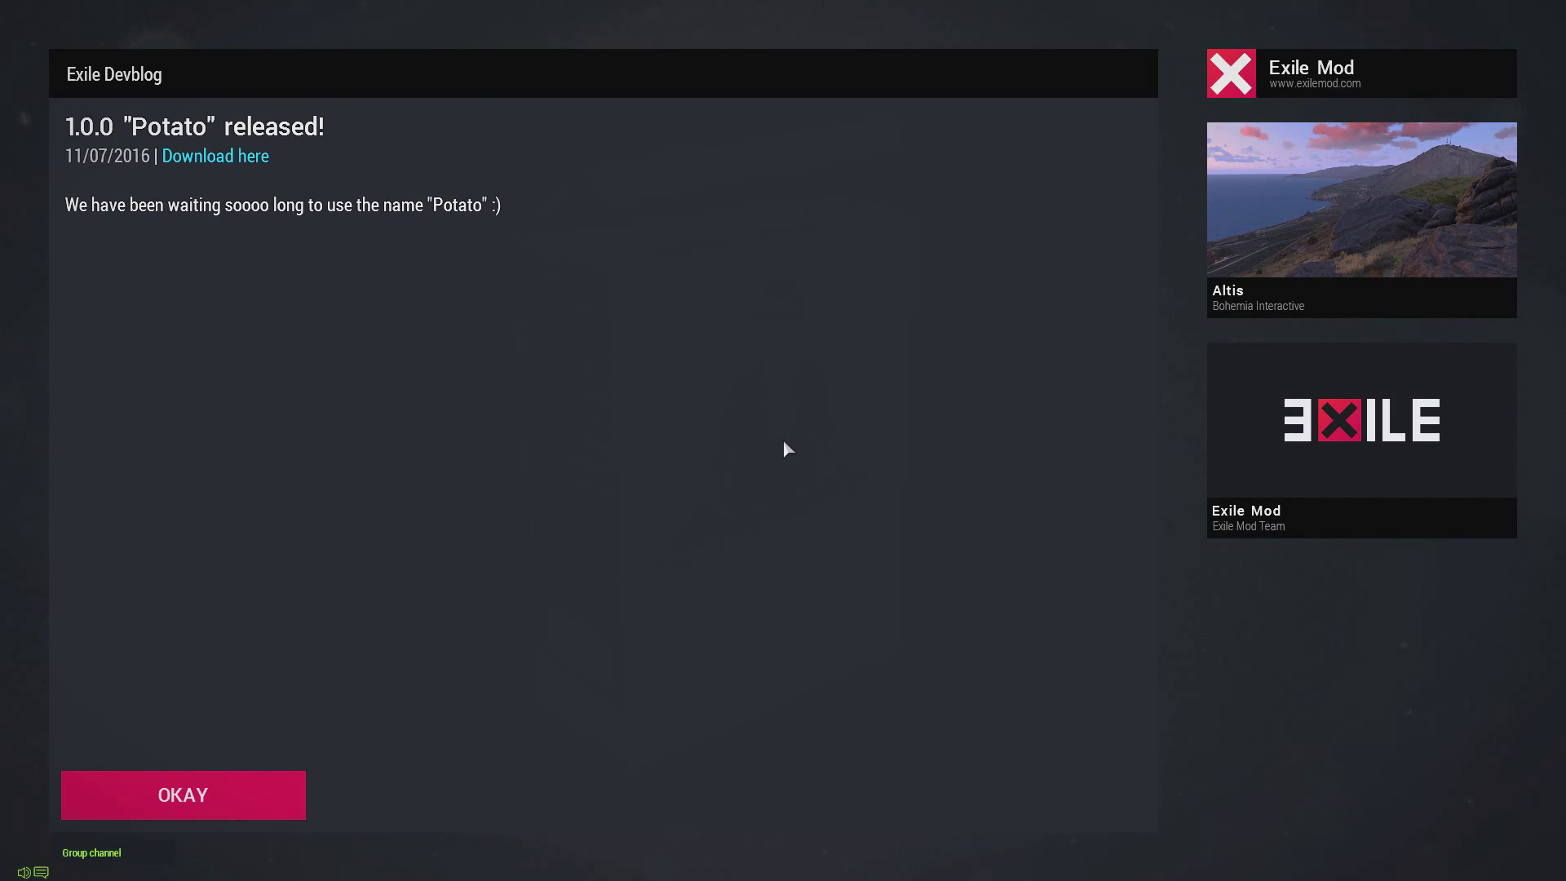
- Dismiss the Exile Devblog and choose Kavala as the spawn location
left_click(269, 816)
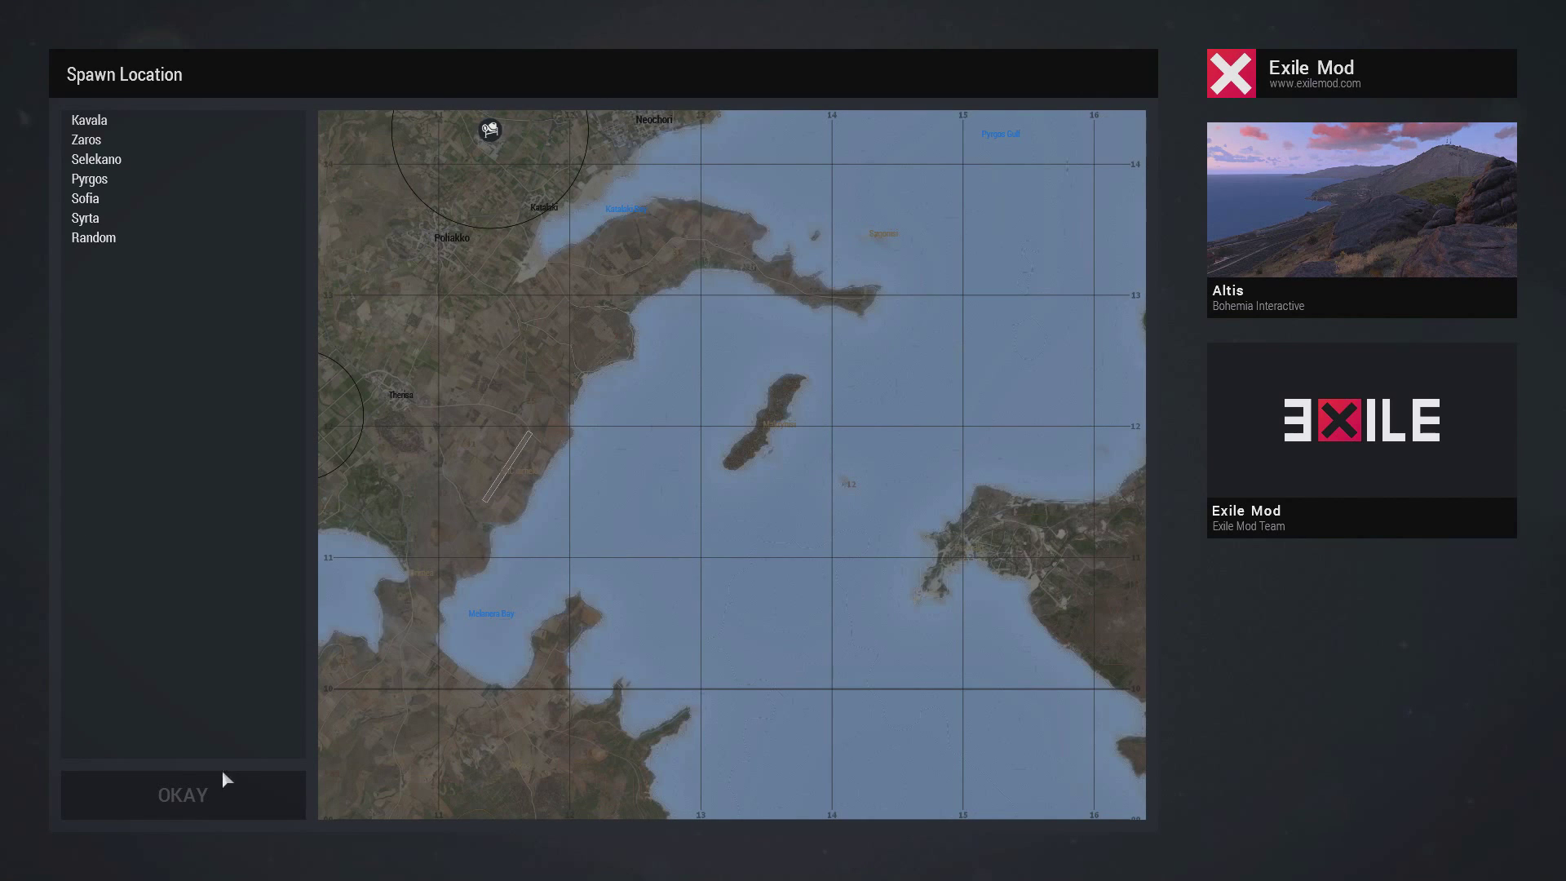
scroll(505, 563, "down", 5)
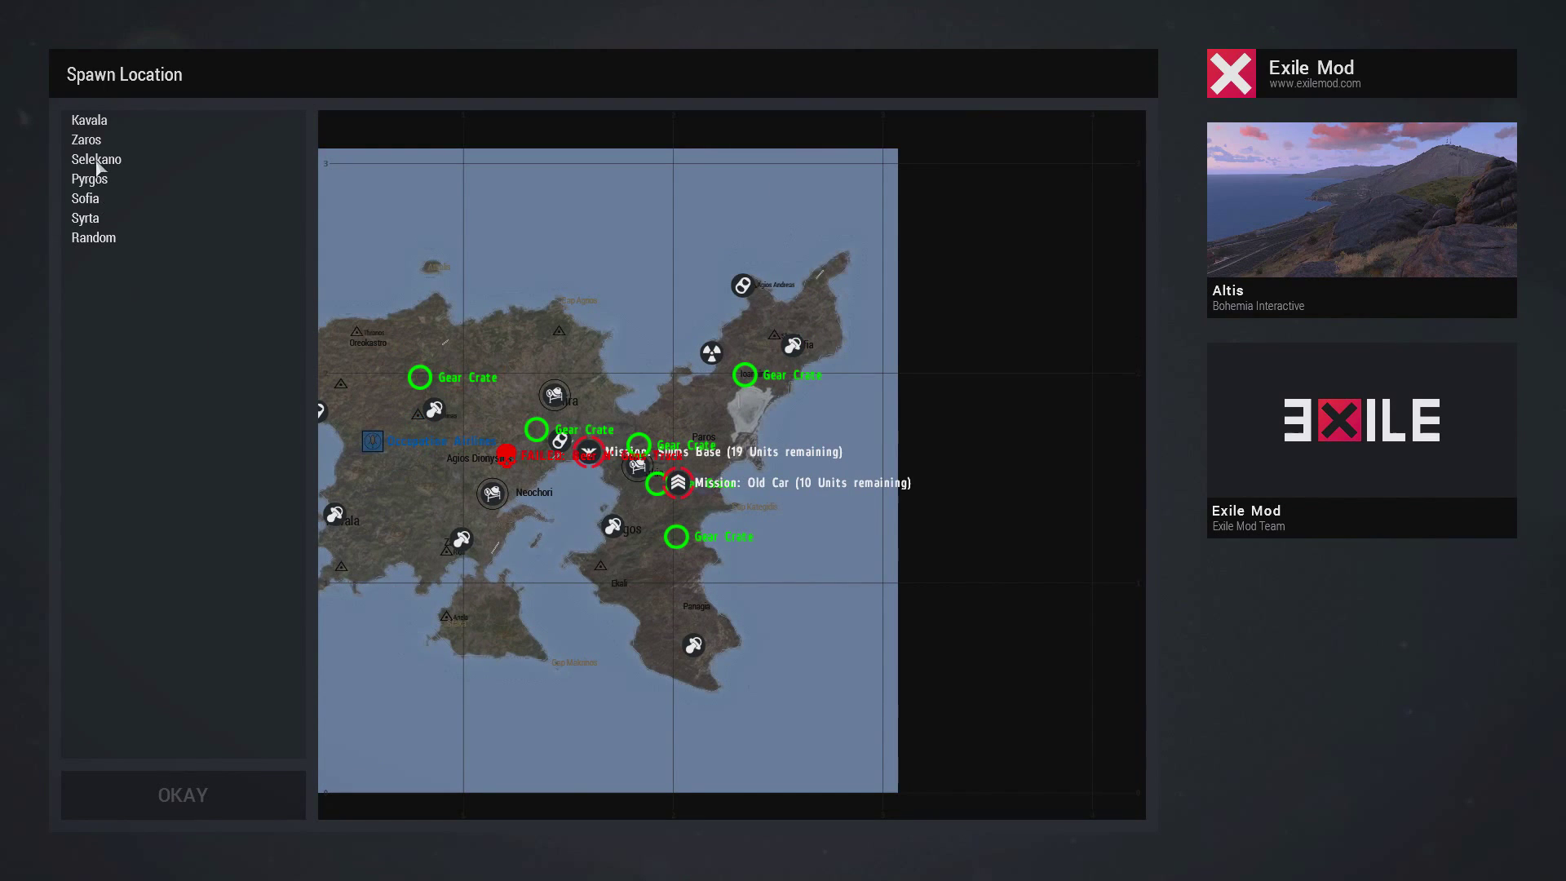
left_click(96, 122)
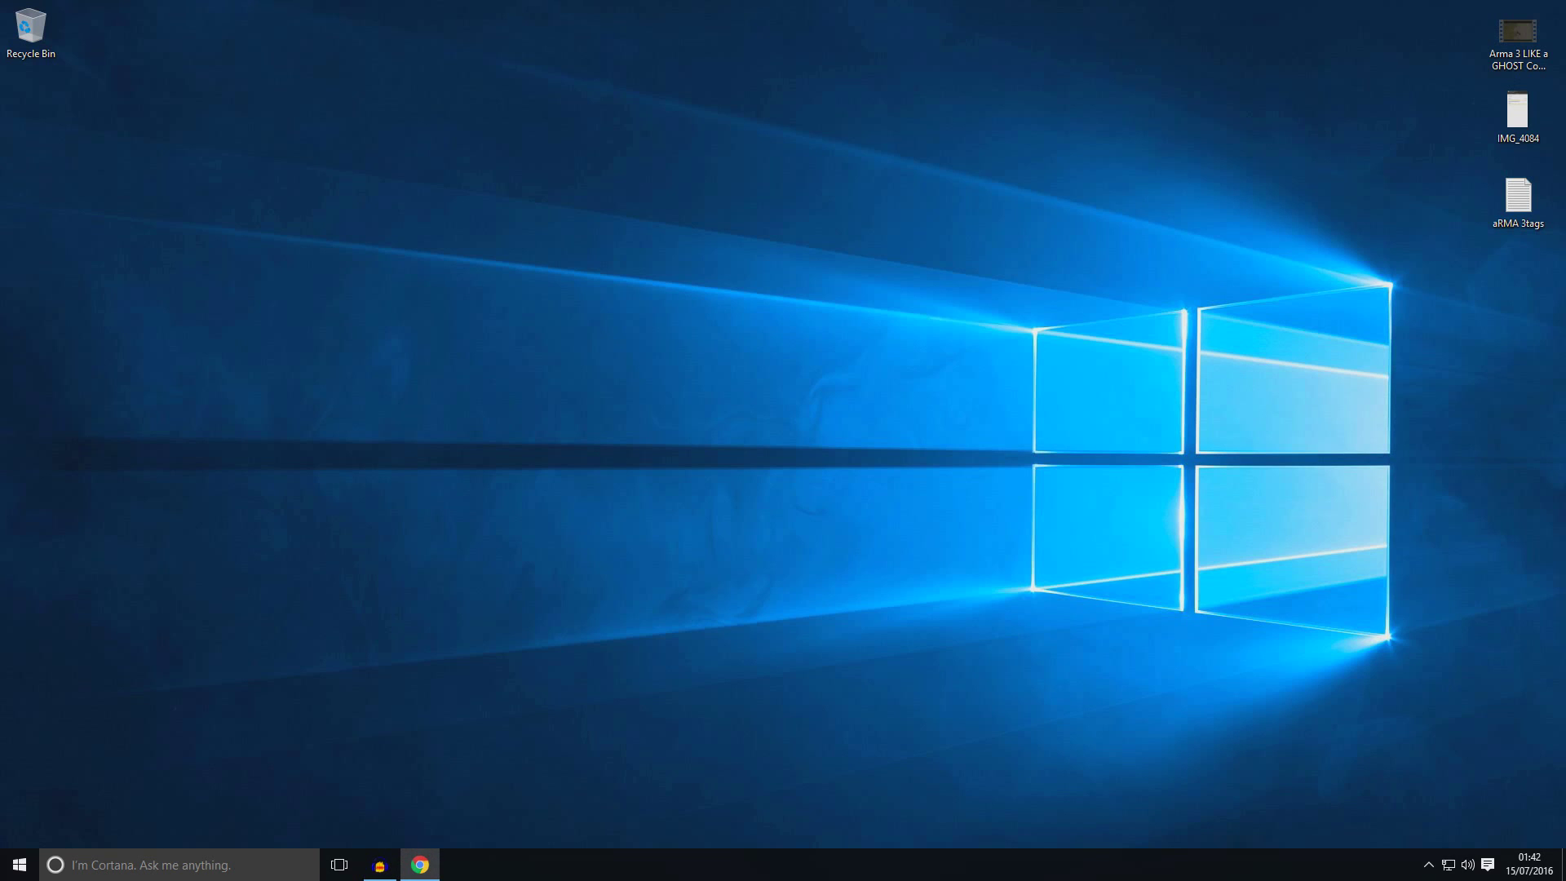
- Switch to Chrome to view the A3Launcher website, close the browser, and maximize the A3Launcher window
left_click(420, 865)
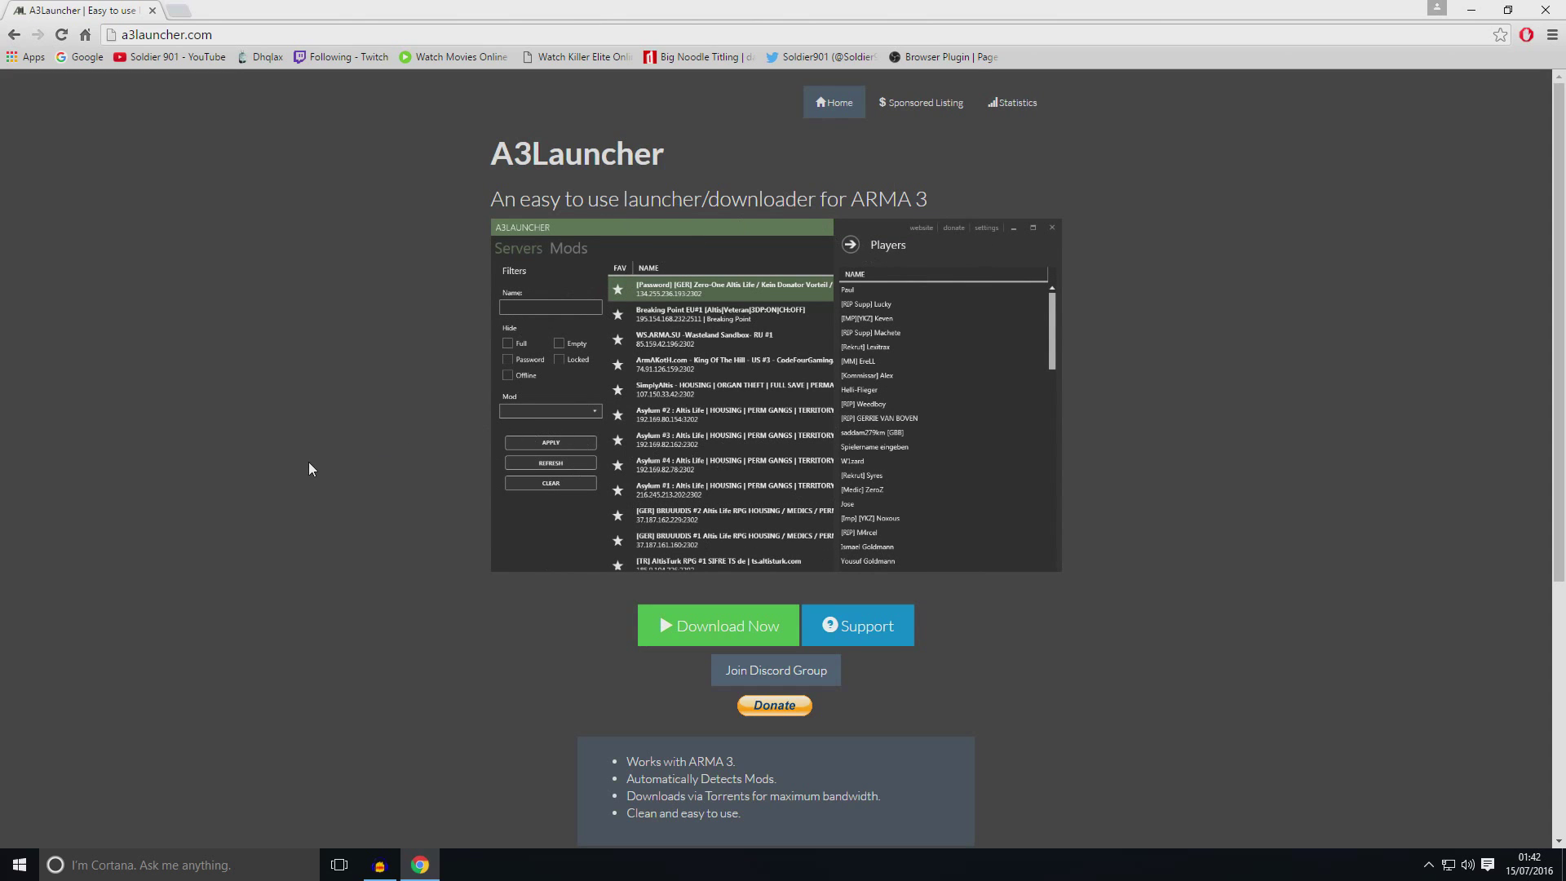
left_click(1545, 10)
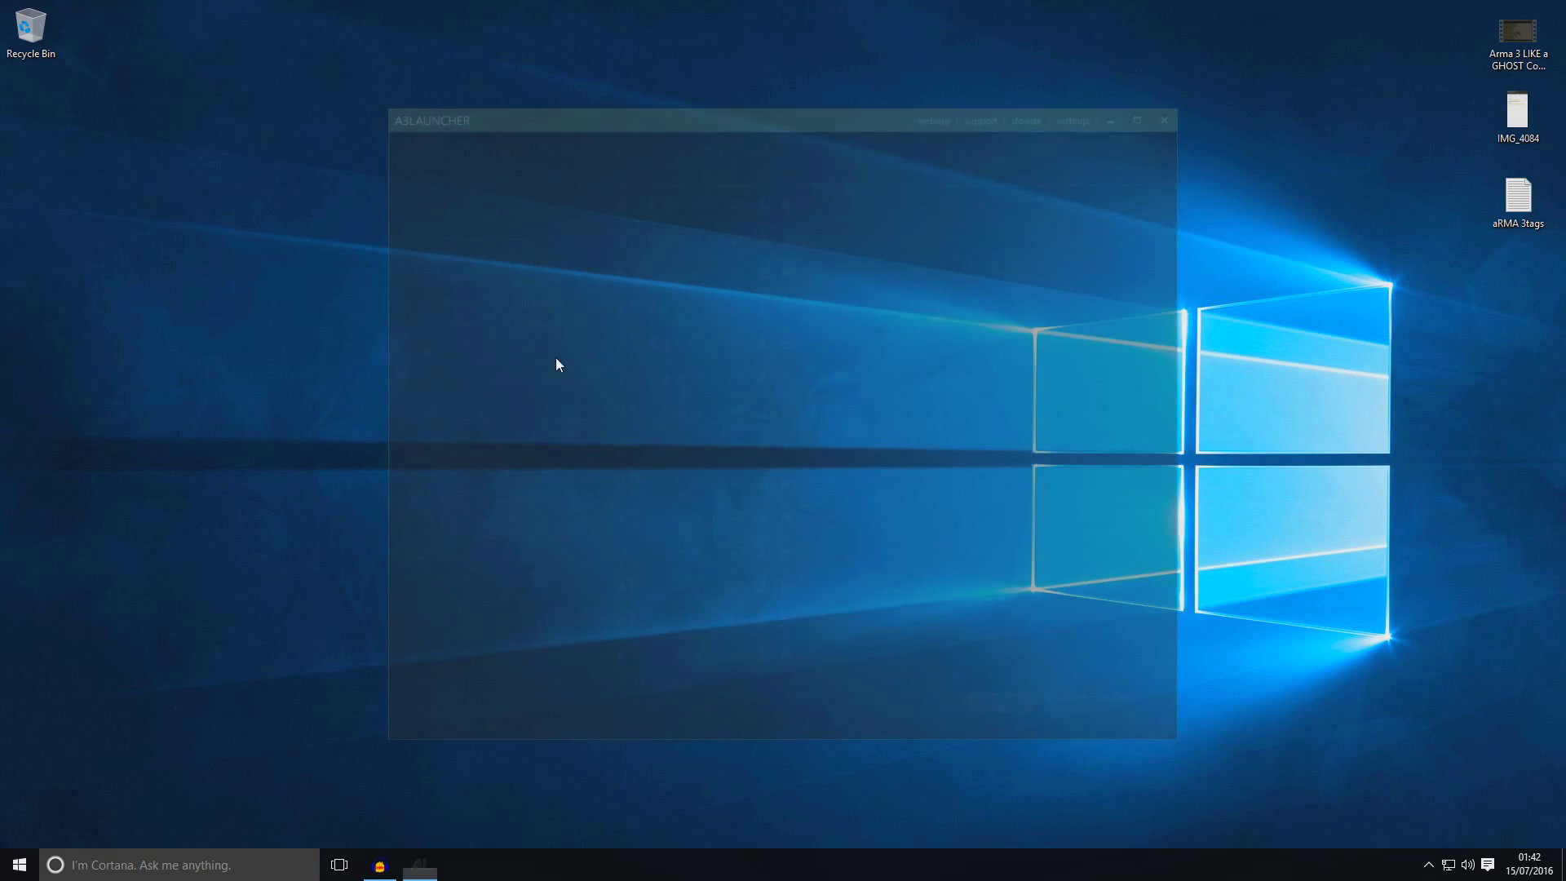
double_click(625, 111)
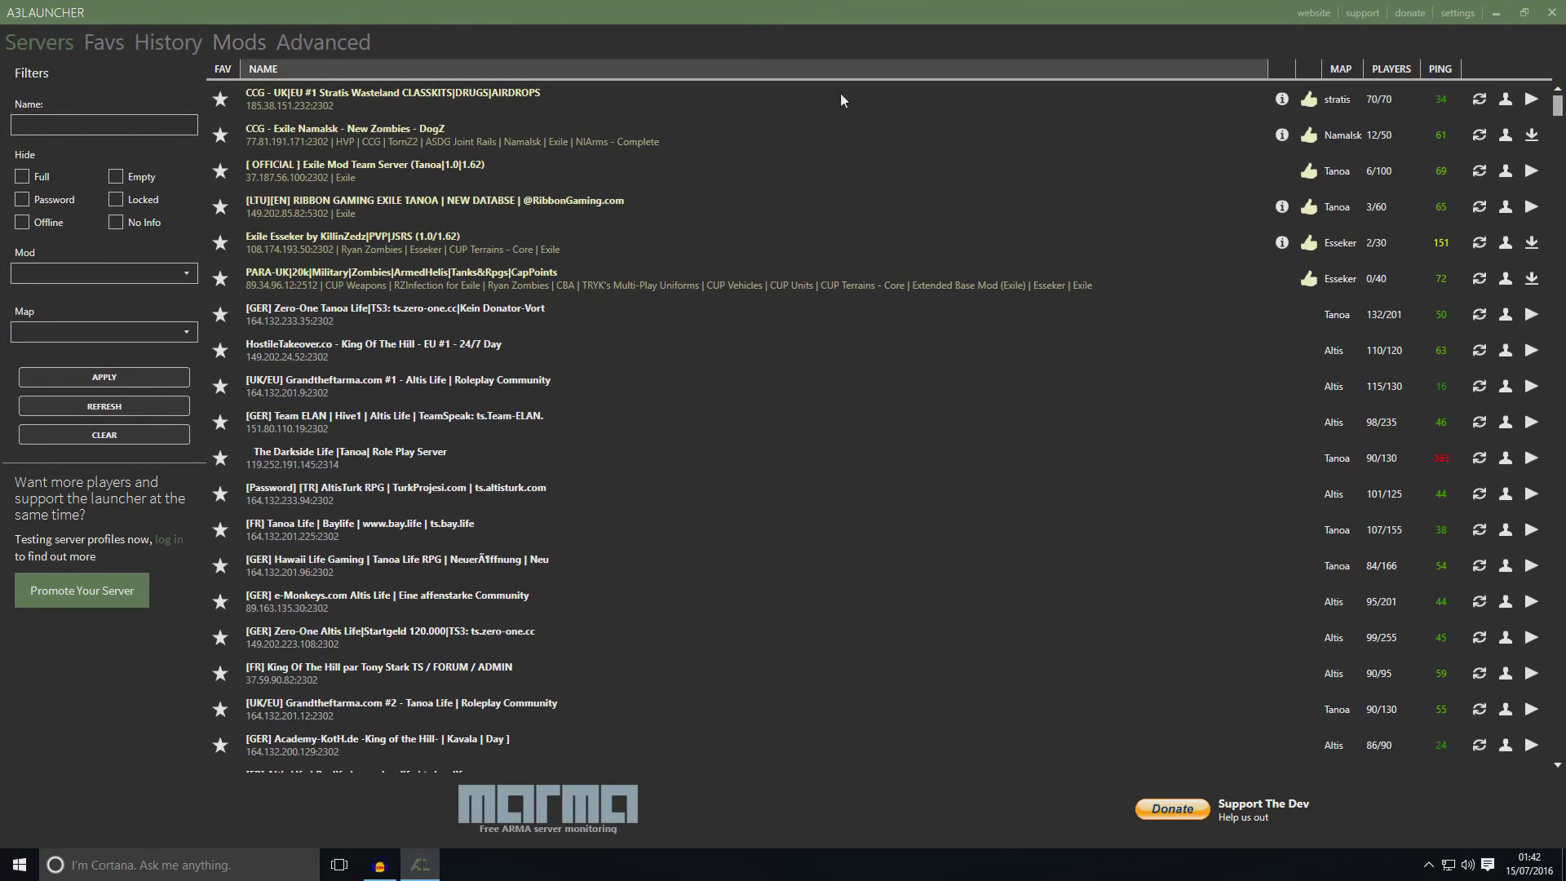
- Look through the A3Launcher mod list and check the installation status and download options around Exile 1.0.0
left_click(231, 47)
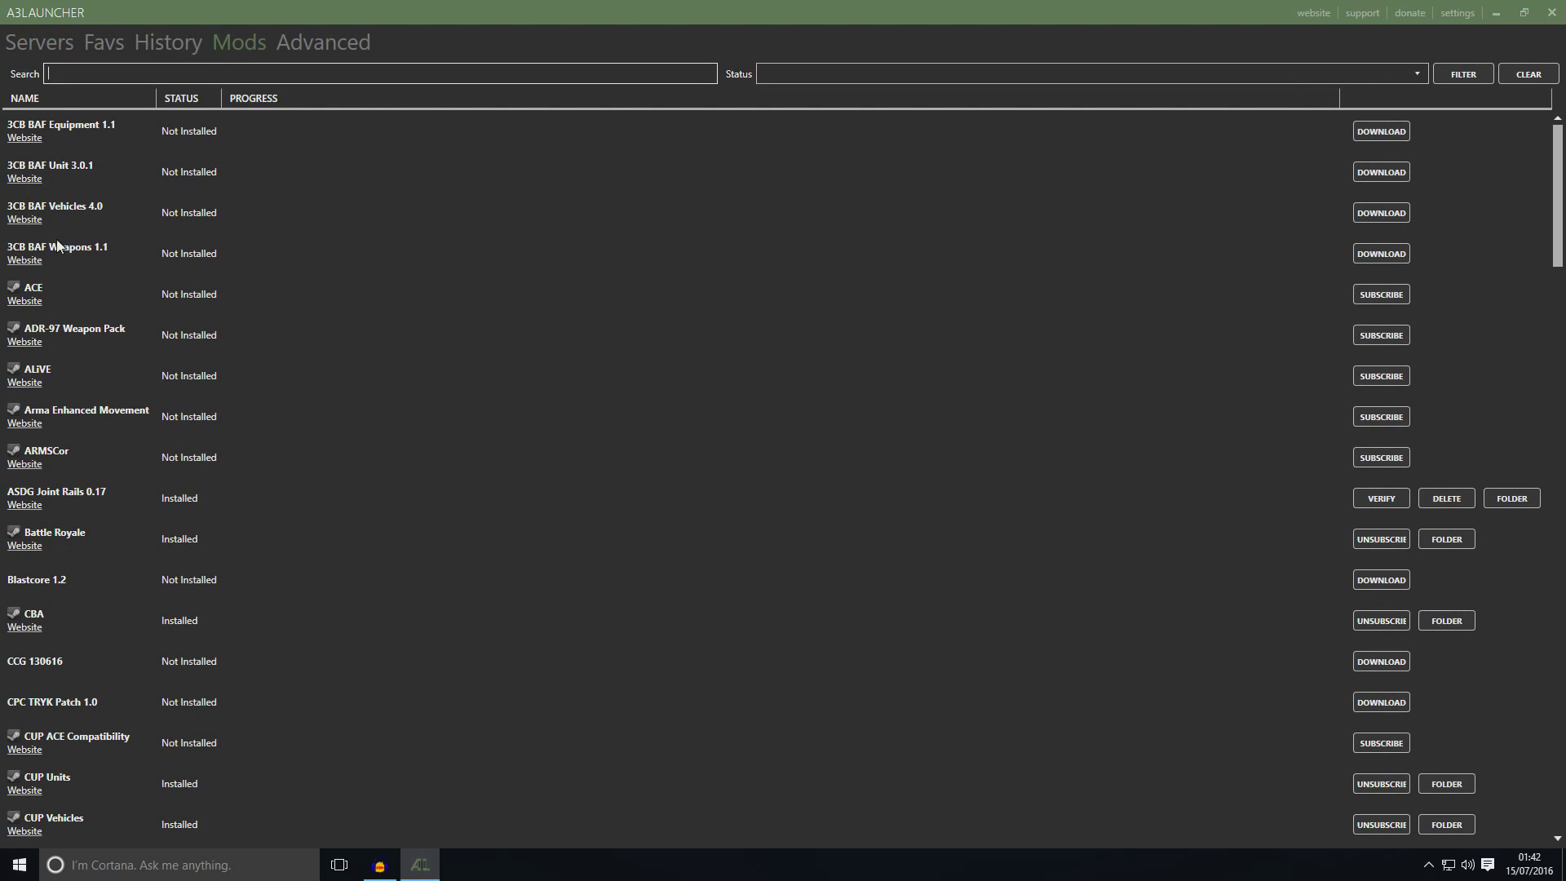
scroll(57, 245, "down", 3)
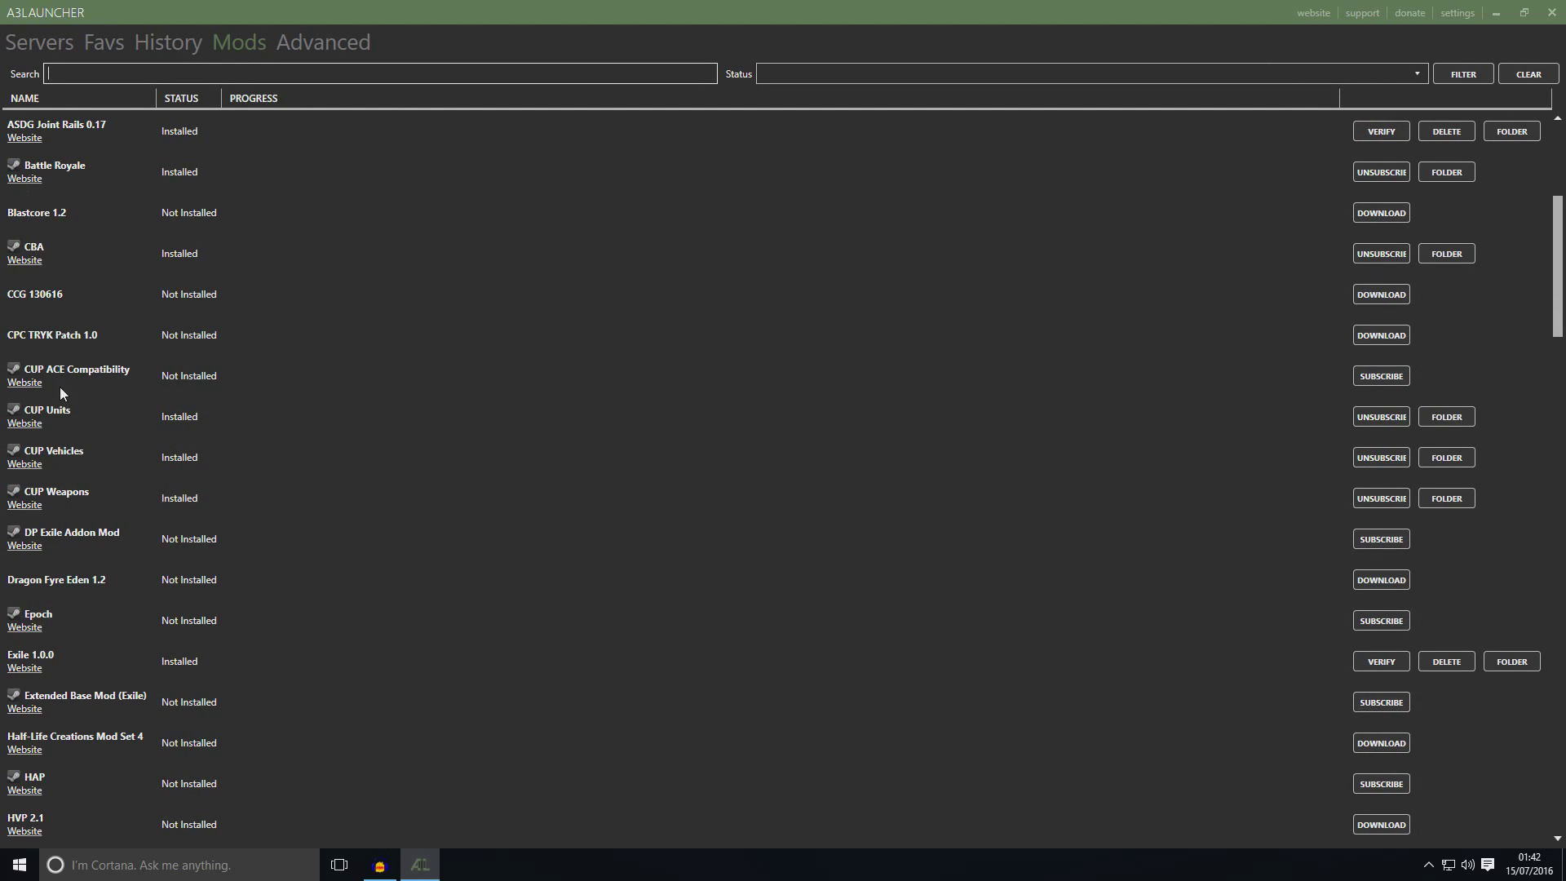
scroll(66, 403, "down", 3)
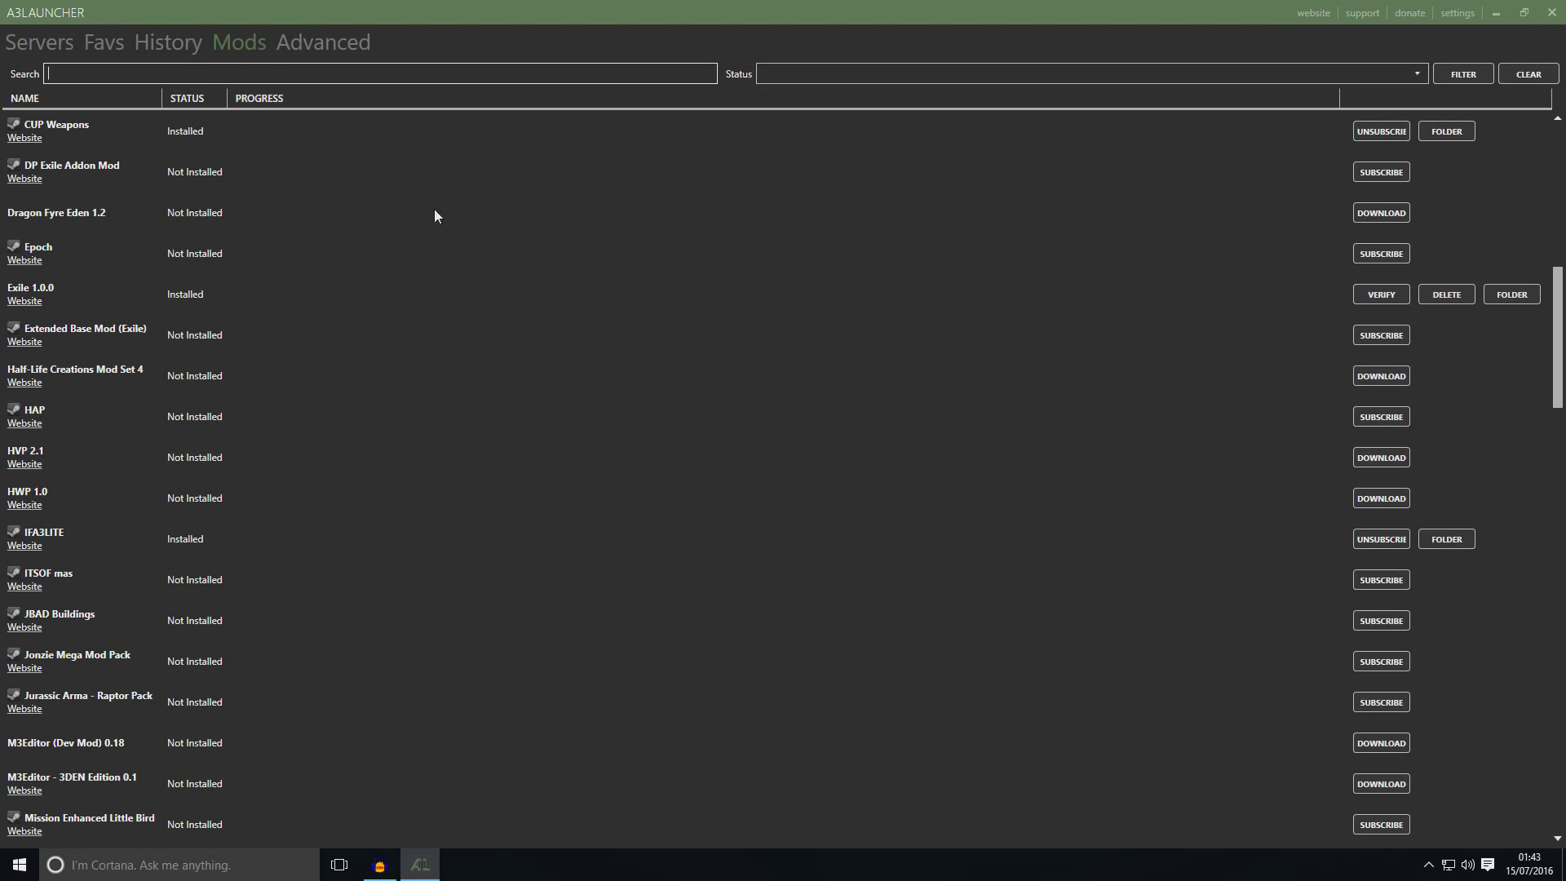
- Filter the A3Launcher server list by the Exile mod and sort the servers by player count
left_click(39, 42)
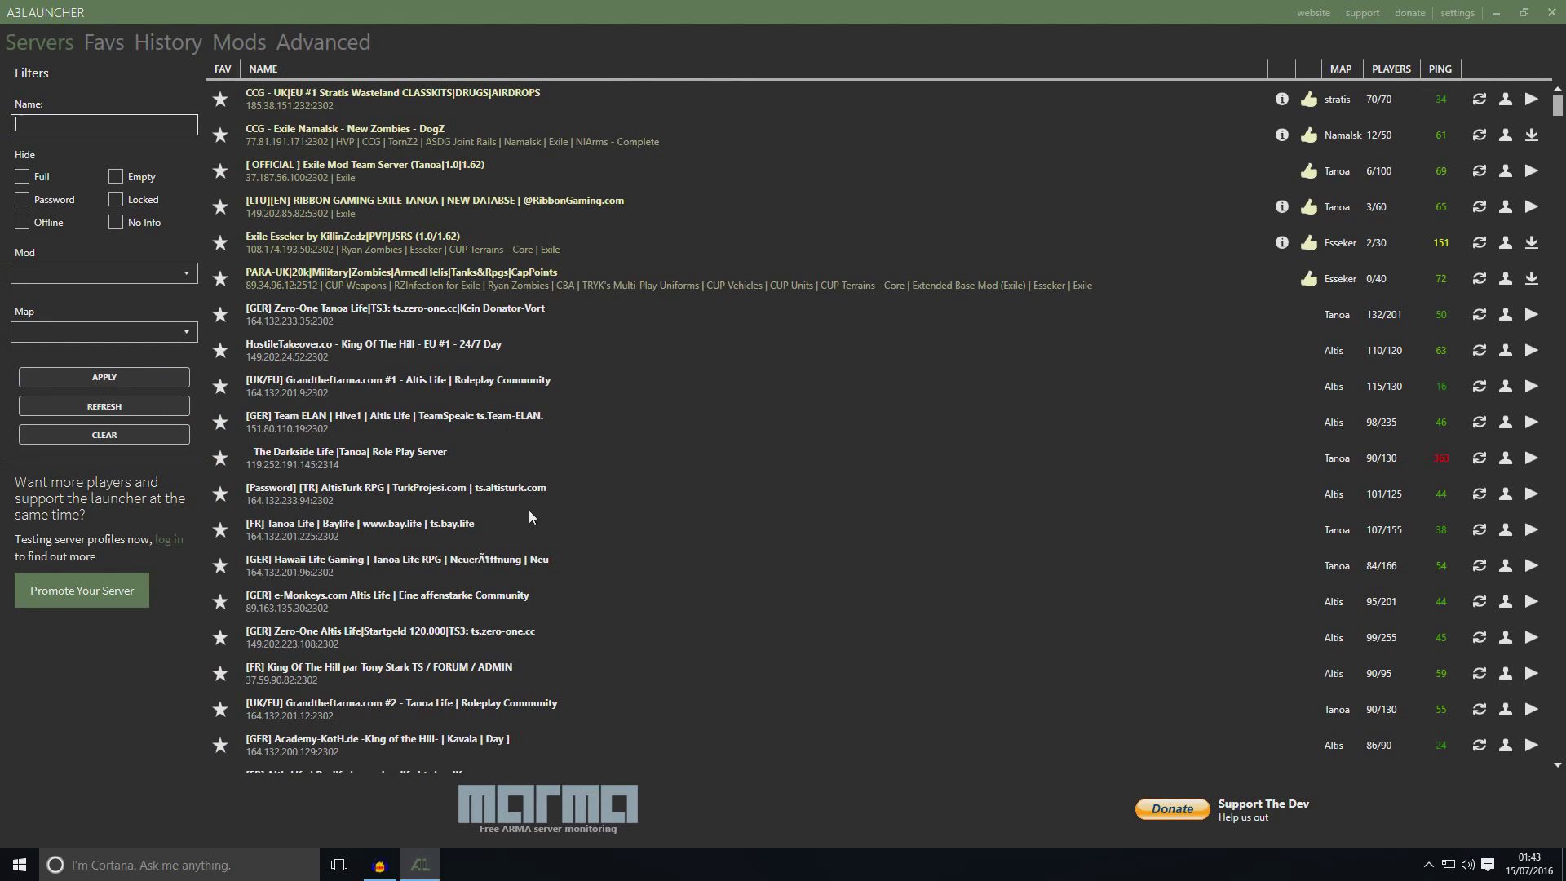
left_click(85, 275)
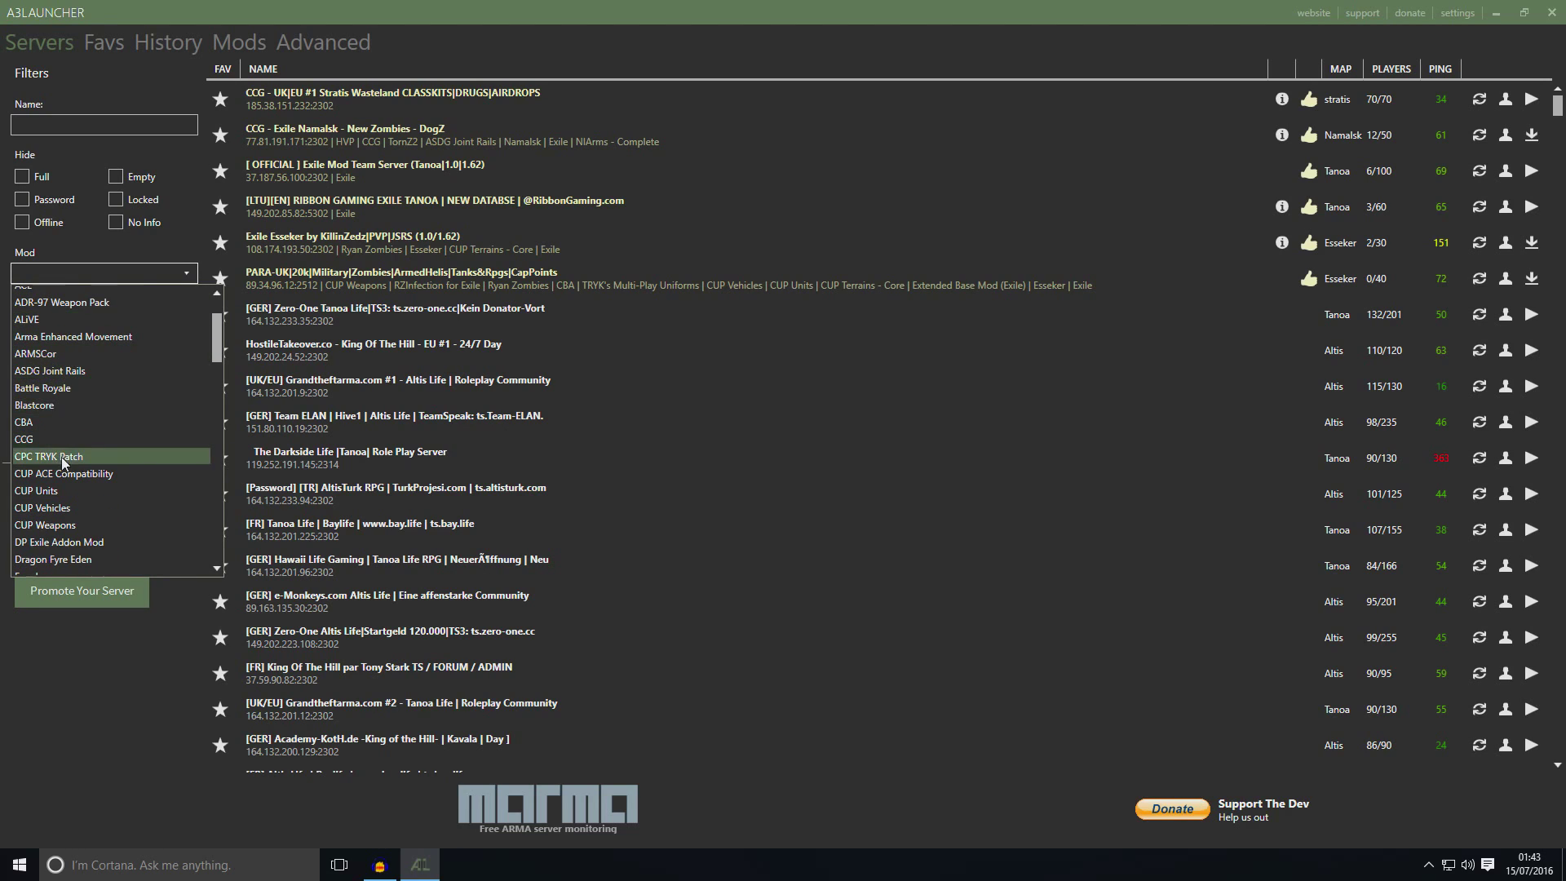
scroll(61, 454, "up", 2)
scroll(59, 403, "down", 3)
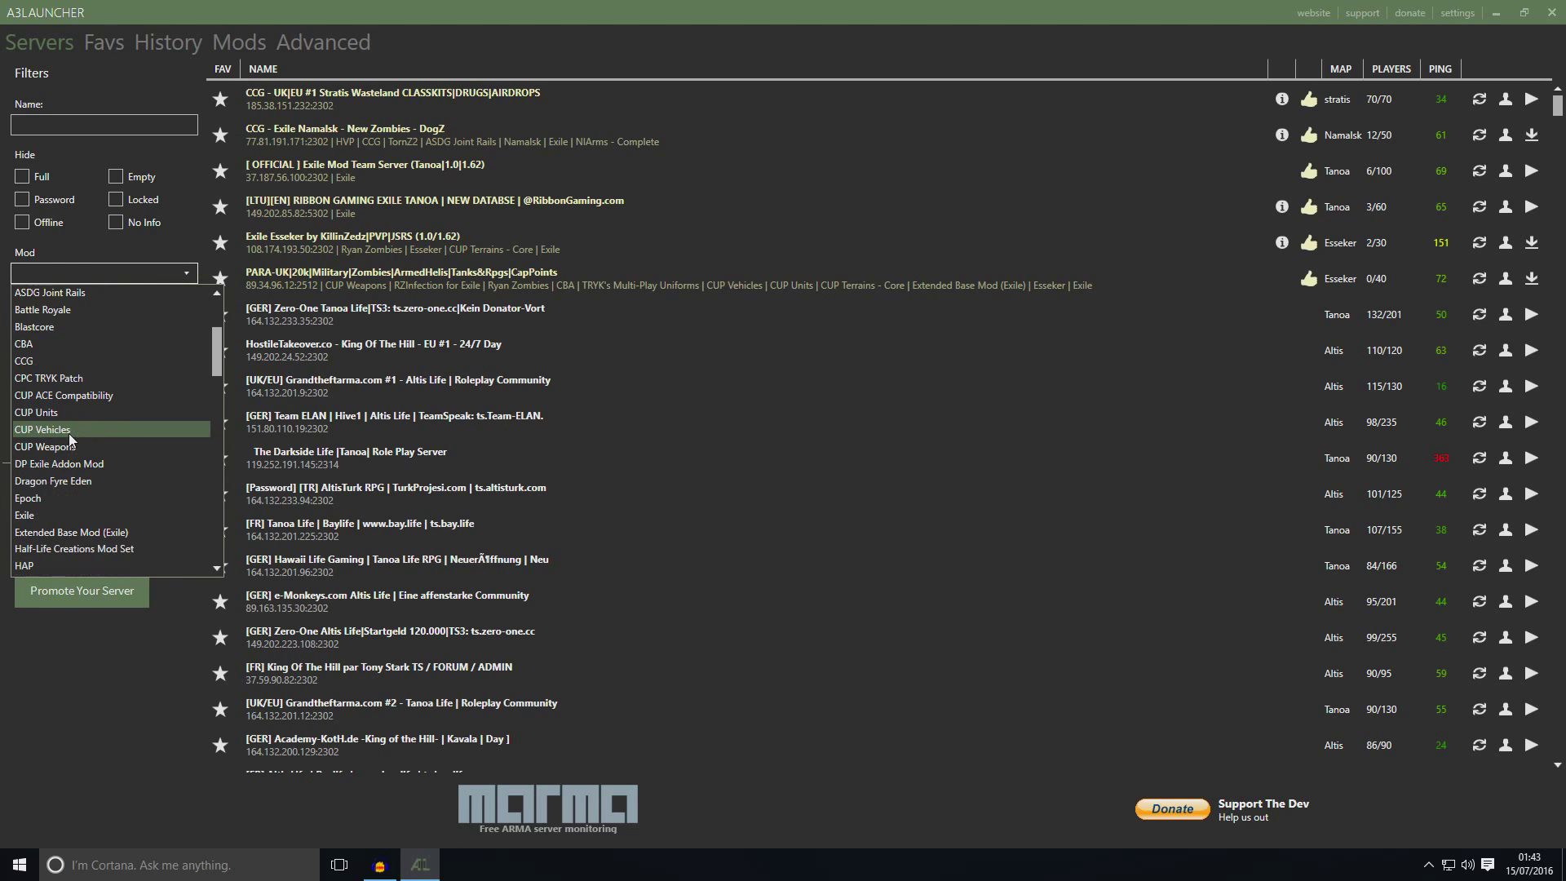
left_click(35, 516)
left_click(105, 377)
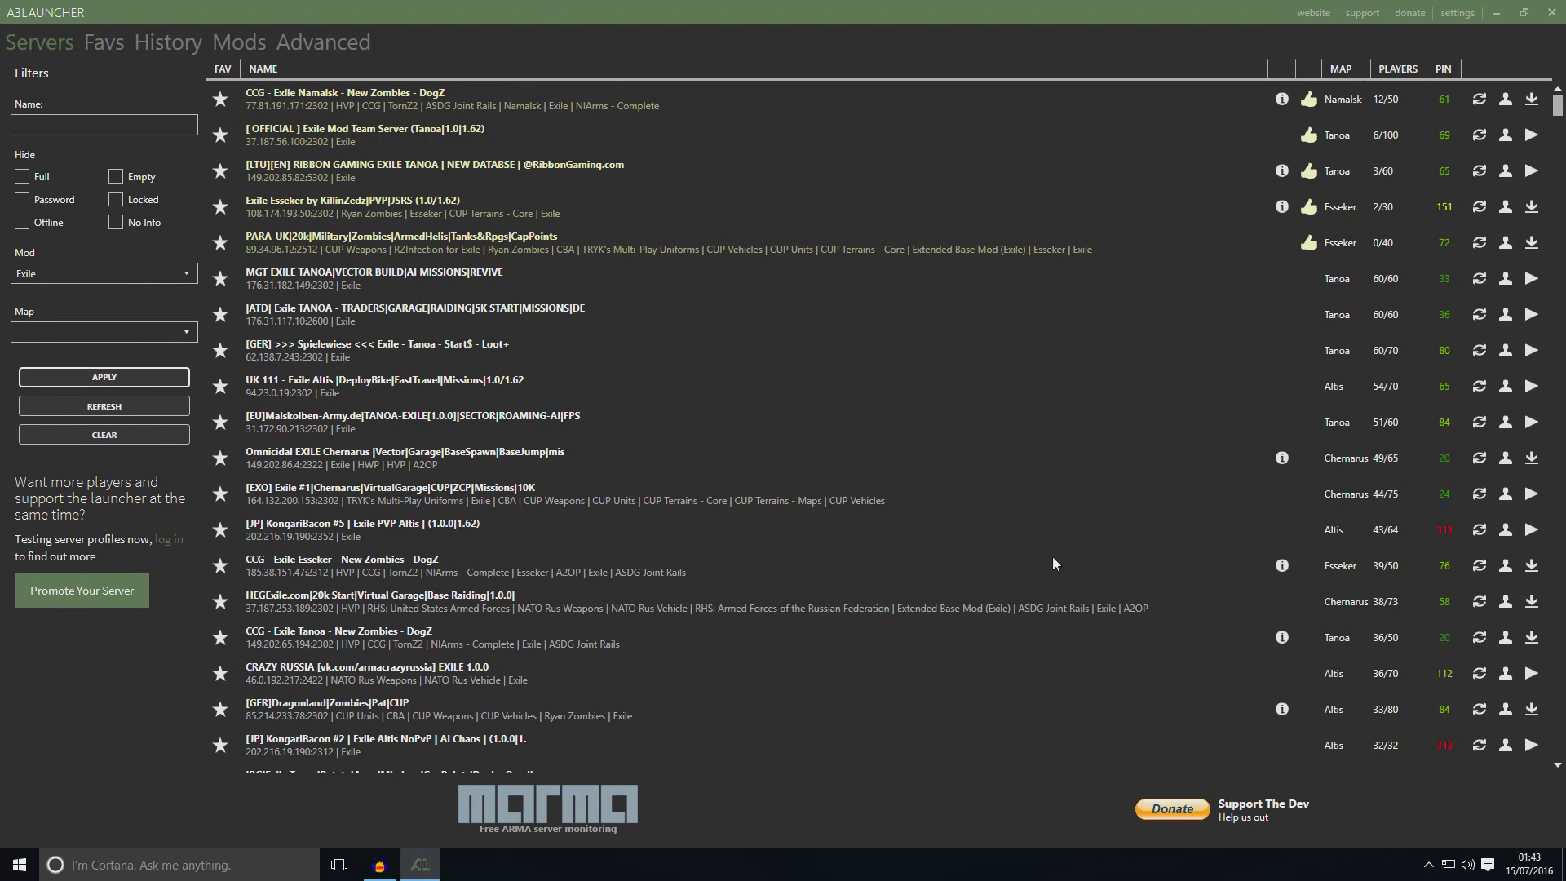
left_click(1399, 72)
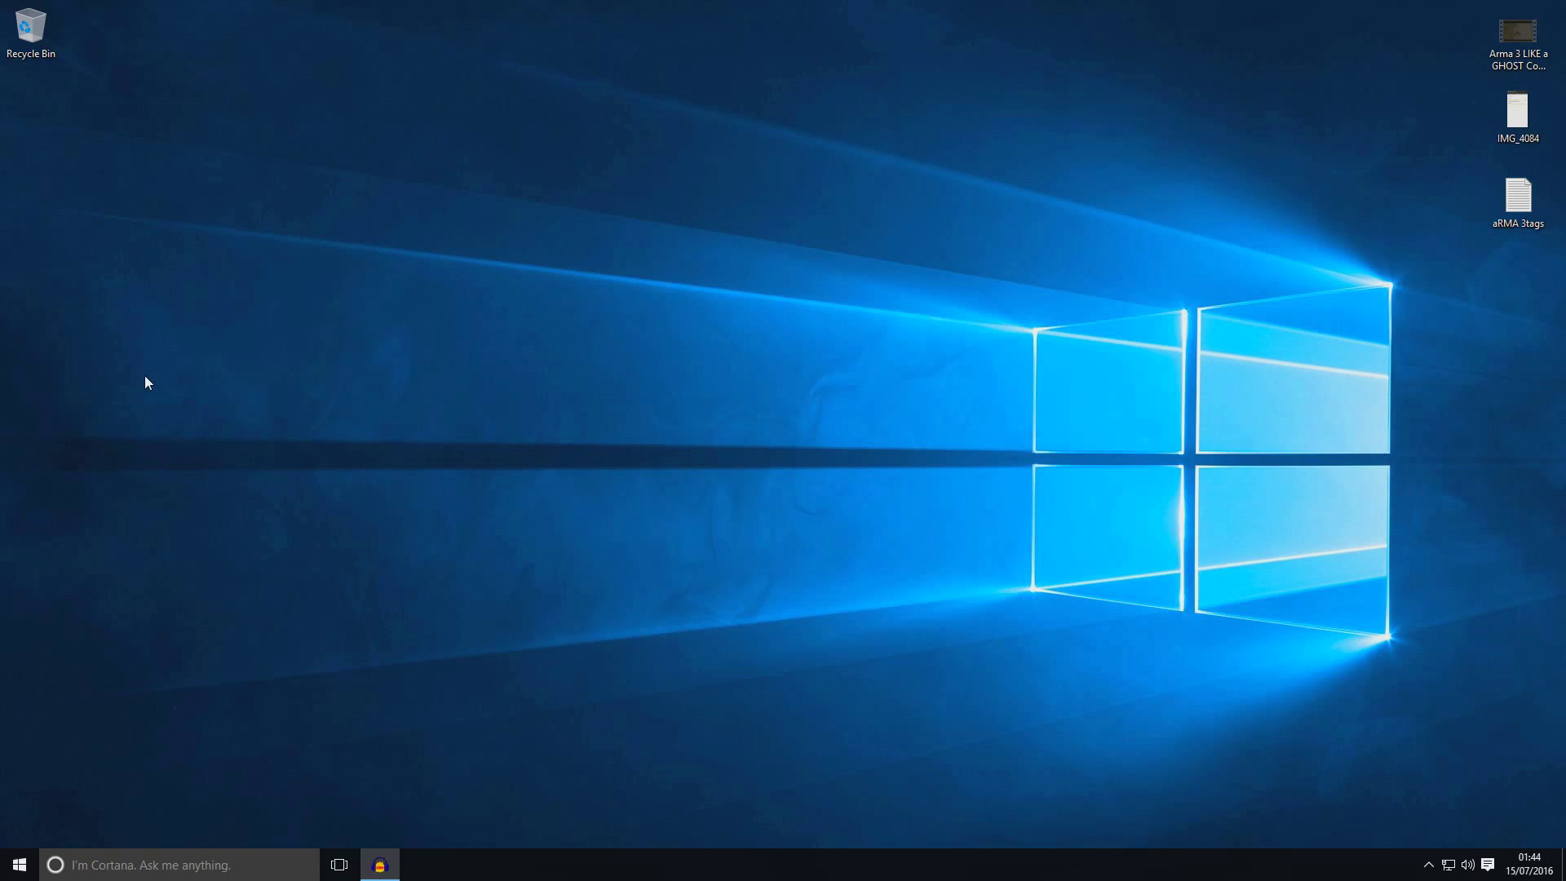
- Launch A3Launcher again by searching Windows for a3
key("super")
type("a3")
key("Return")
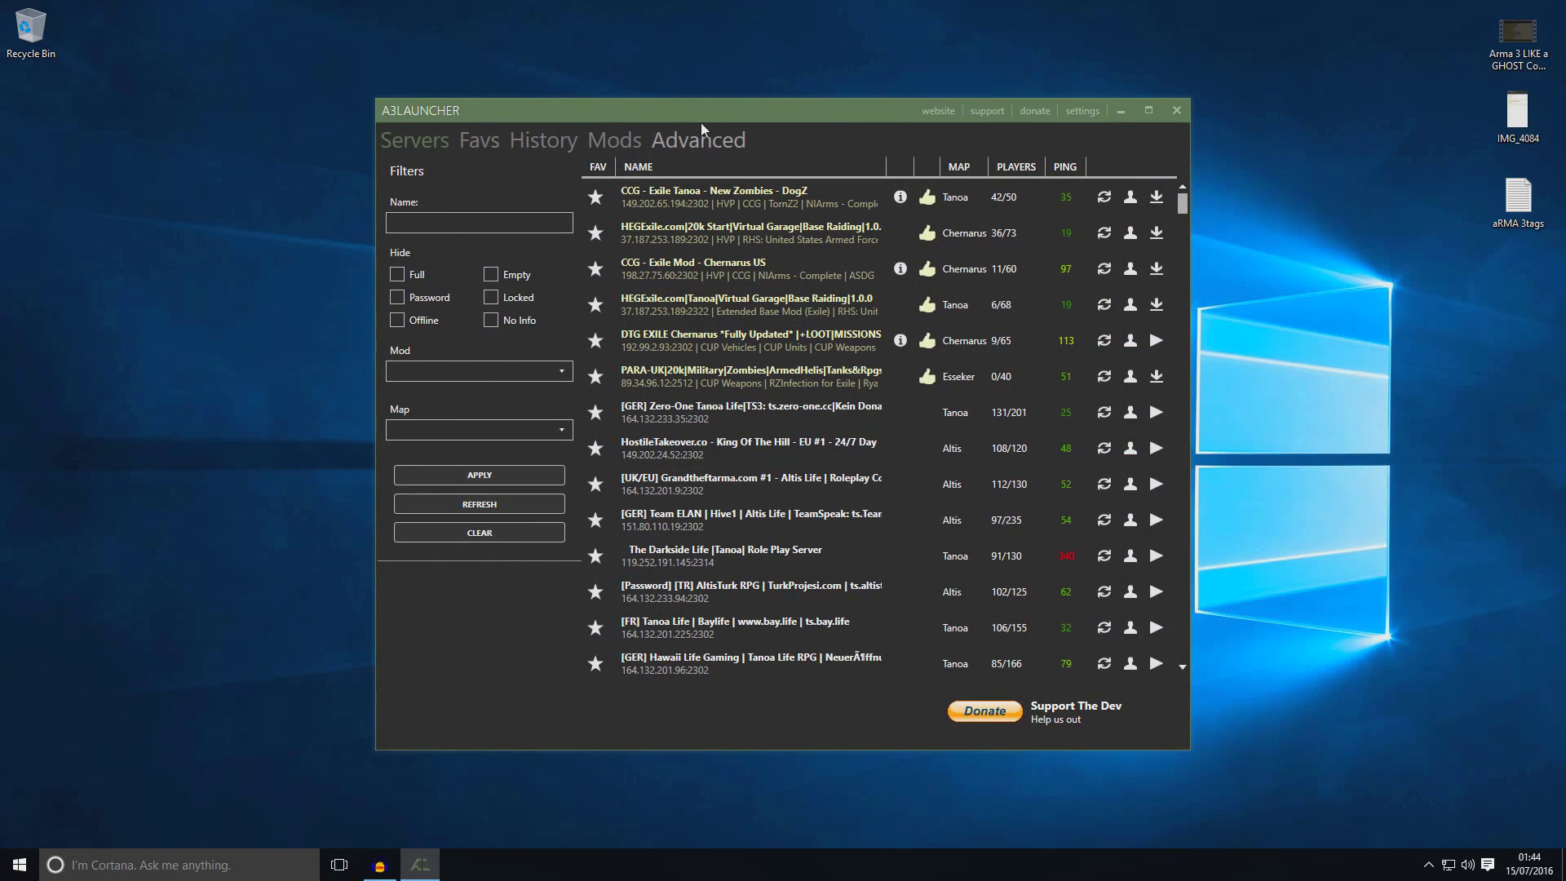
- Maximize the launcher window, filter the server list by the Exile mod, and sort the servers by highest player count
double_click(678, 104)
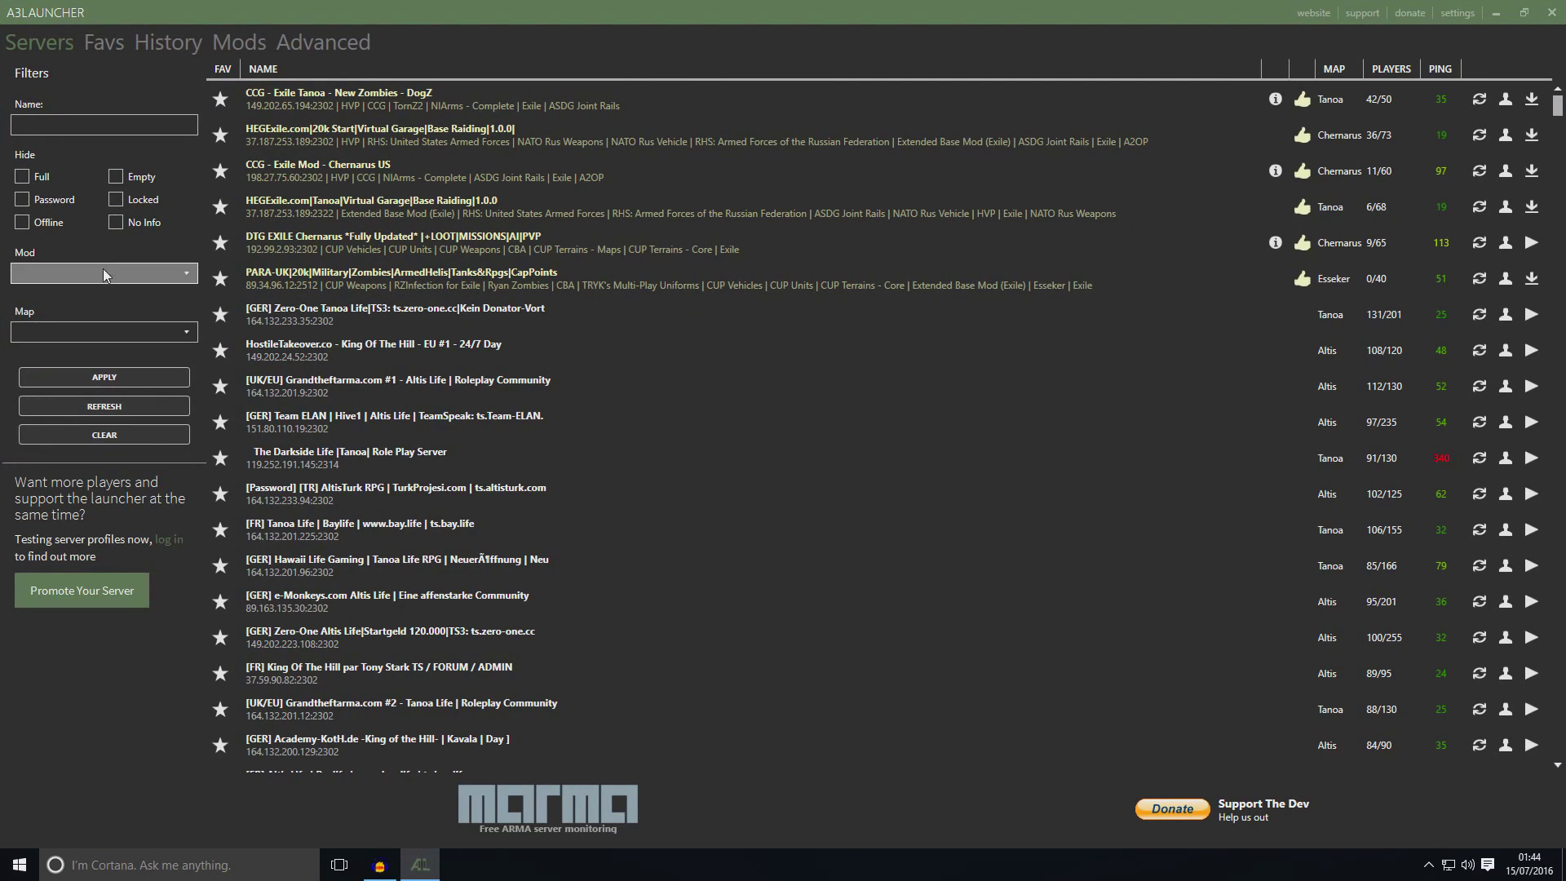
left_click(102, 274)
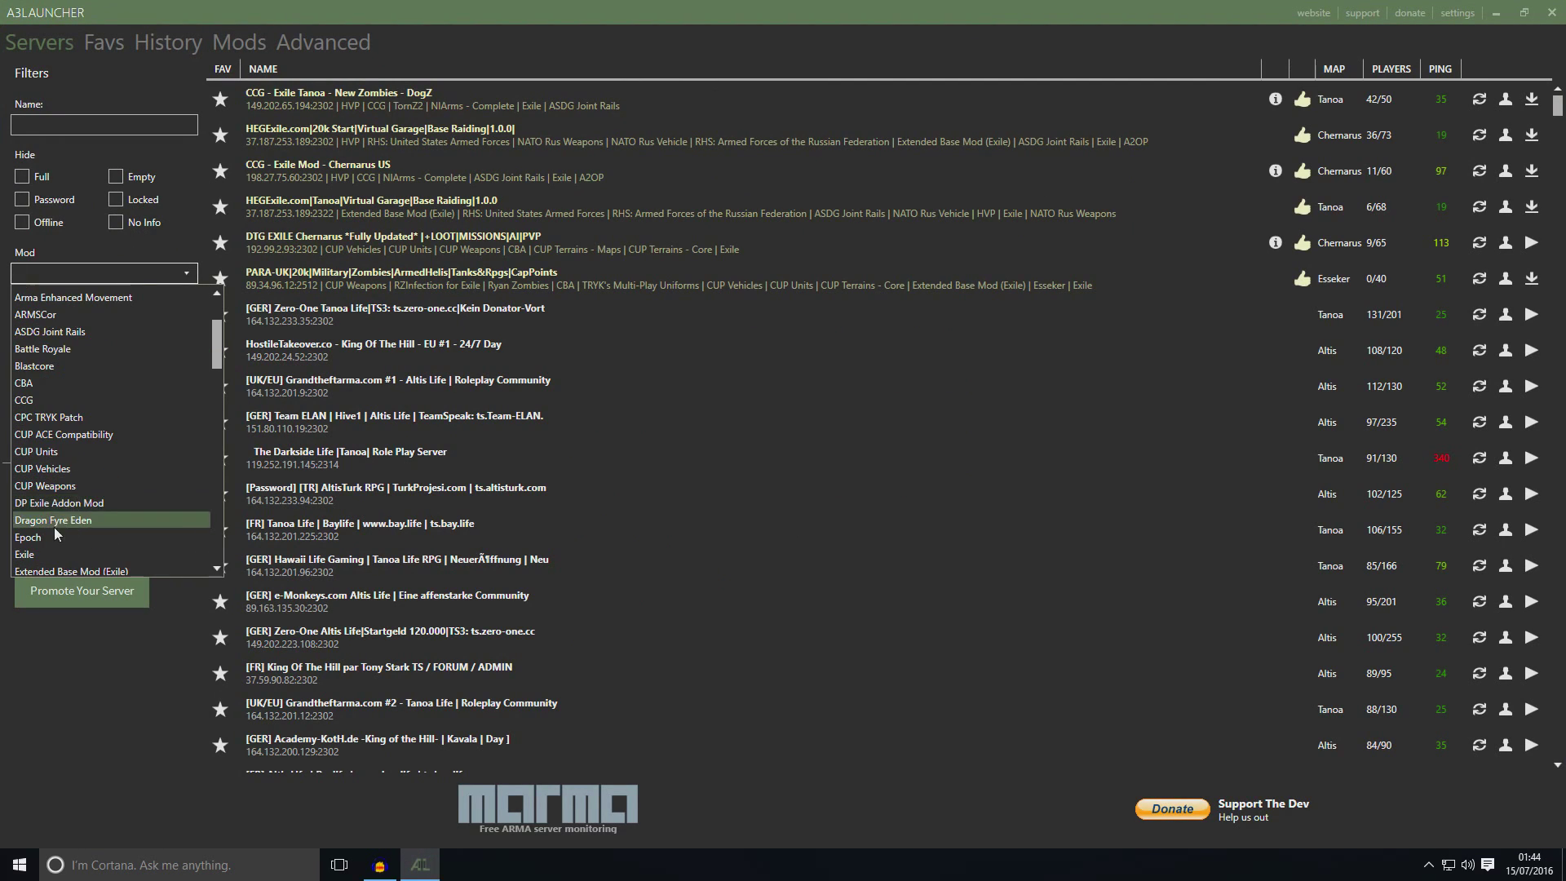
scroll(57, 534, "down", 2)
left_click(49, 457)
left_click(103, 376)
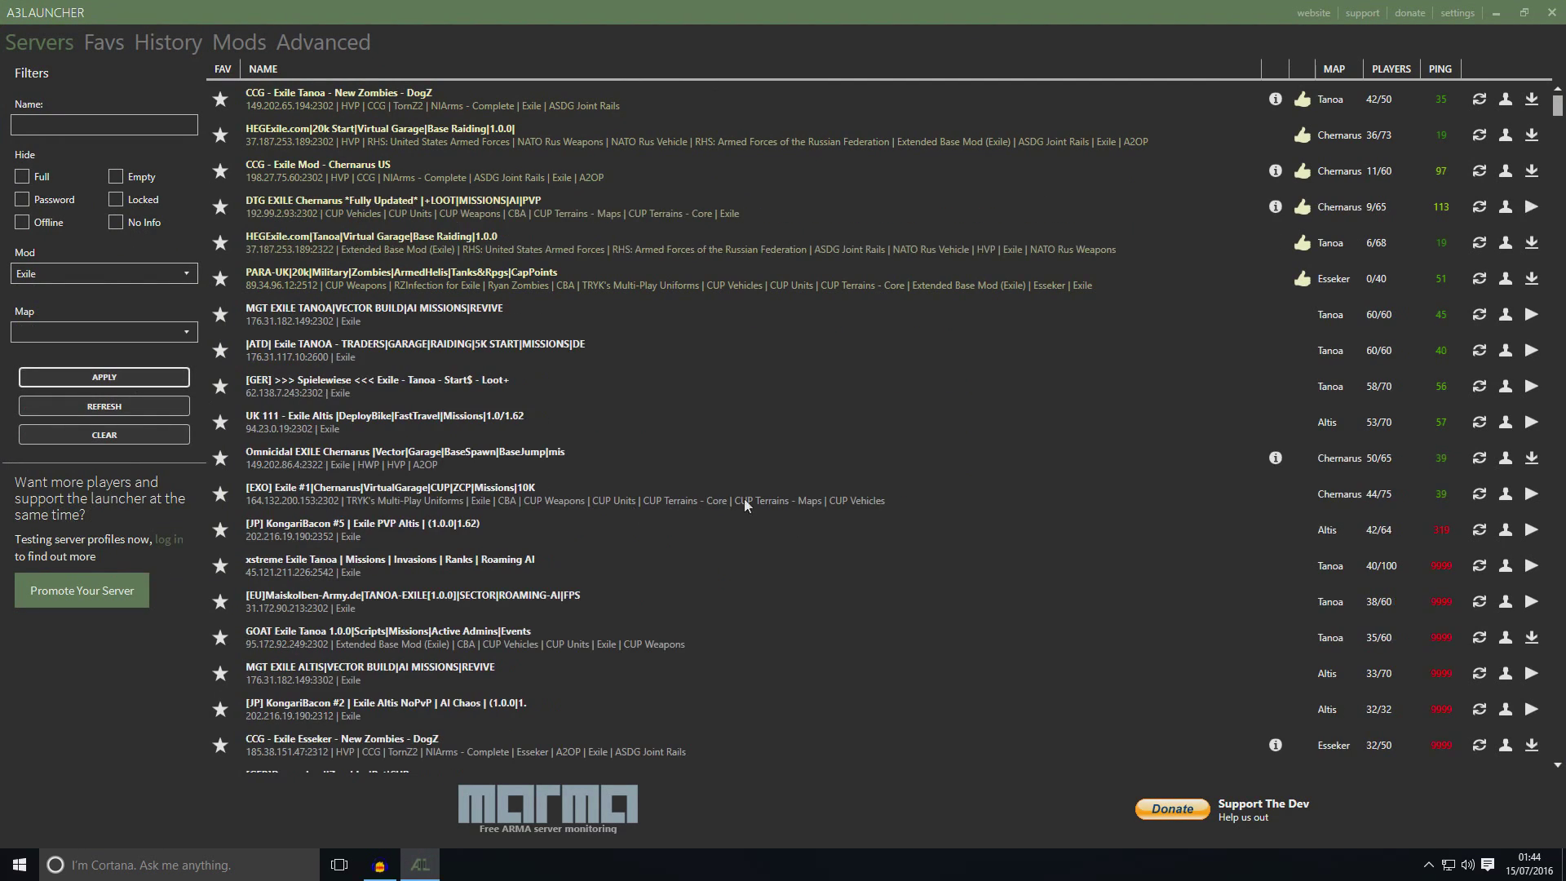
left_click(1388, 70)
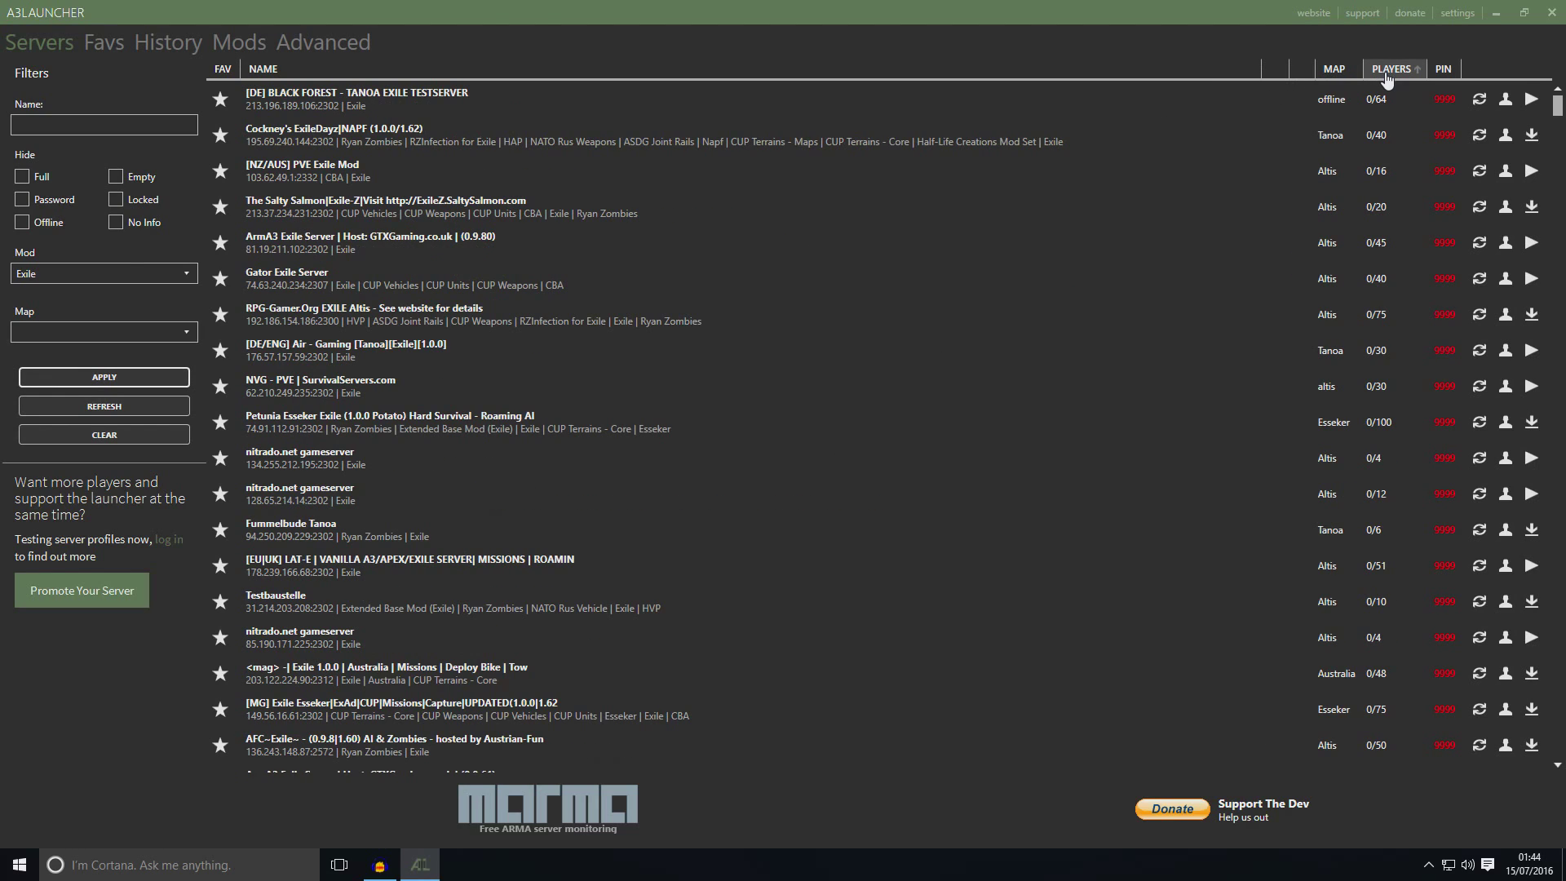
left_click(1389, 70)
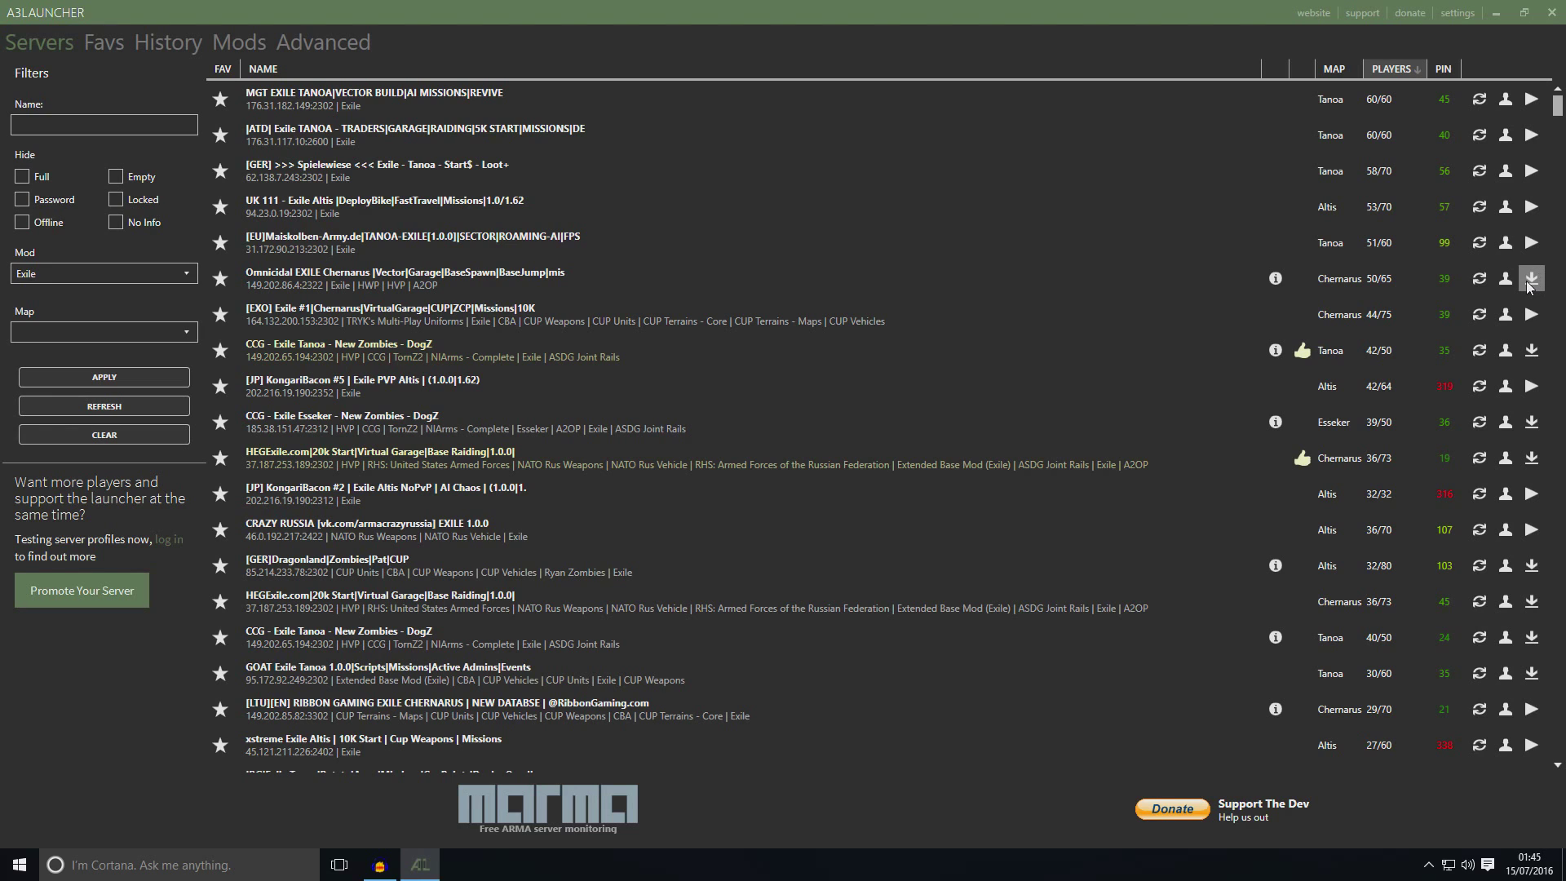
- Install the missing mods for the Omnicidal EXILE Chernarus server and bring up their downloads in the mod list
left_click(1531, 281)
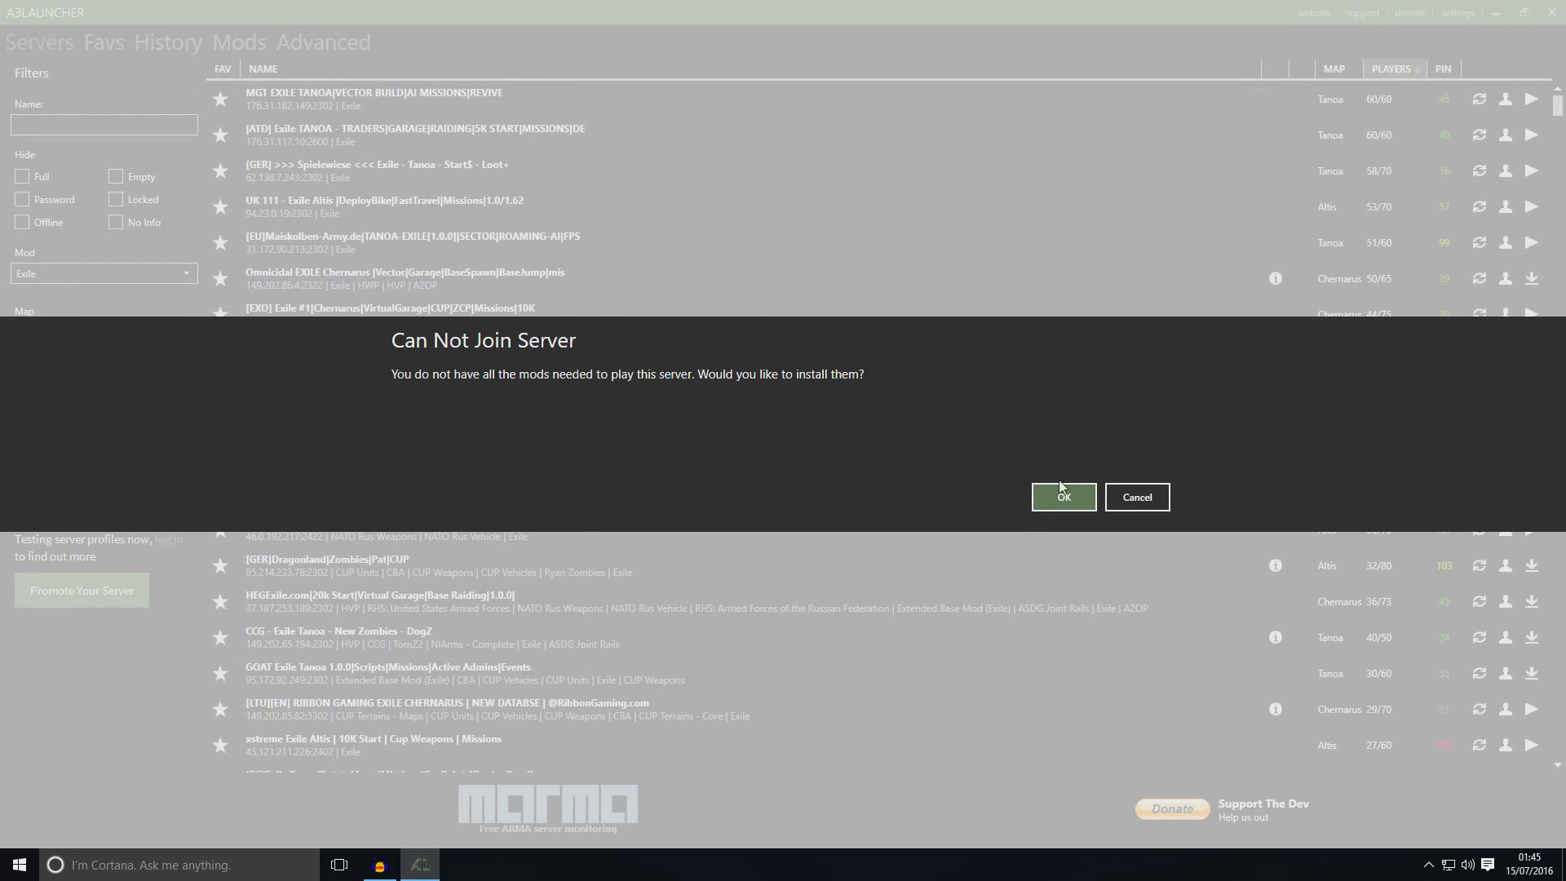
left_click(1071, 508)
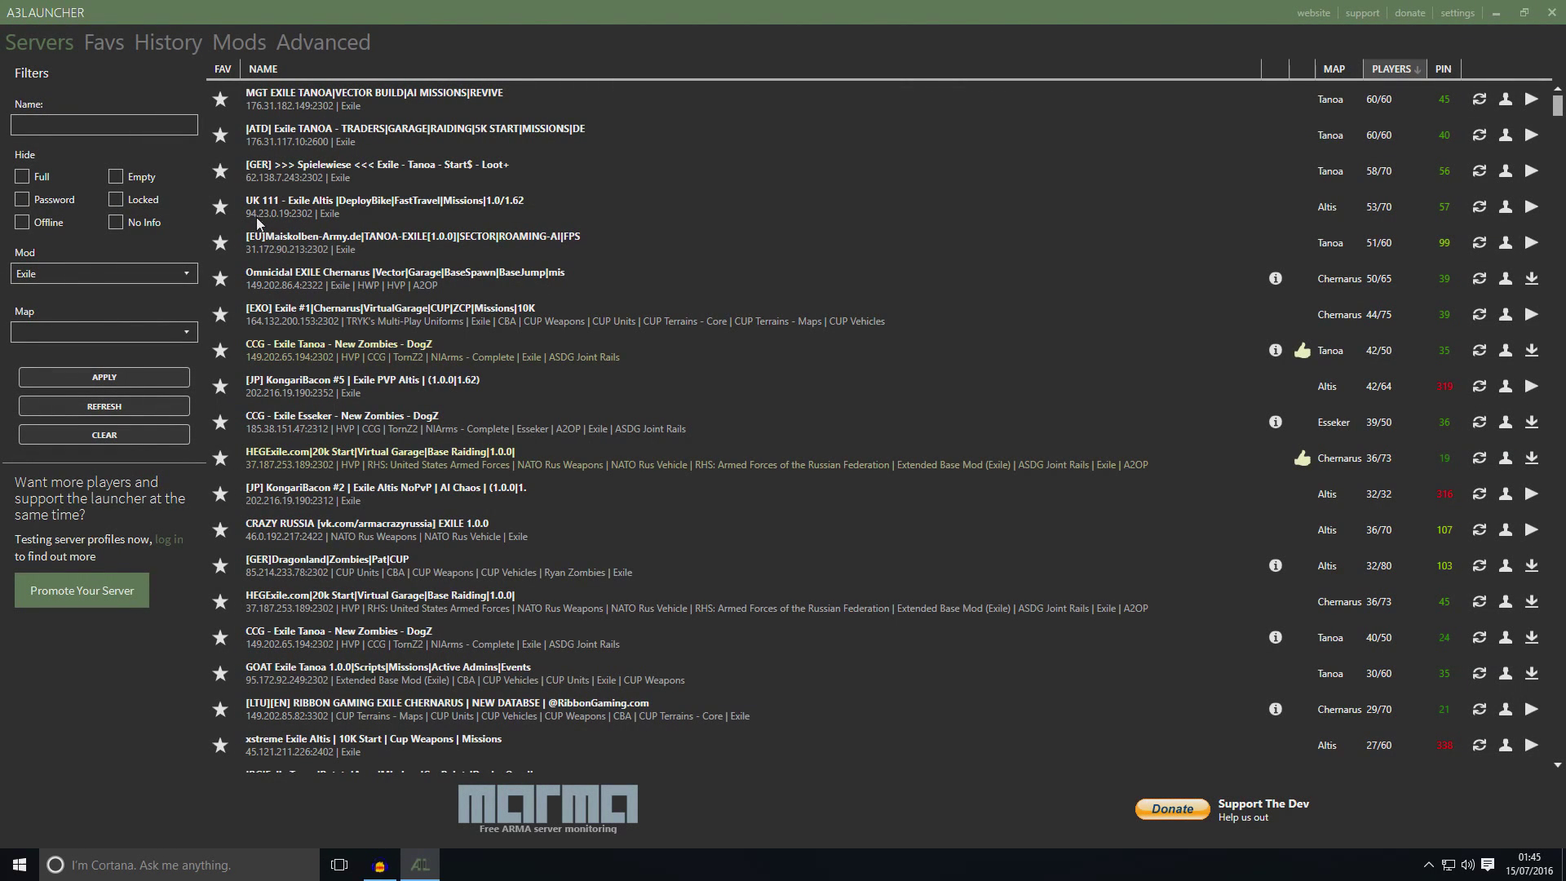
left_click(237, 47)
scroll(685, 307, "down", 10)
scroll(408, 269, "up", 2)
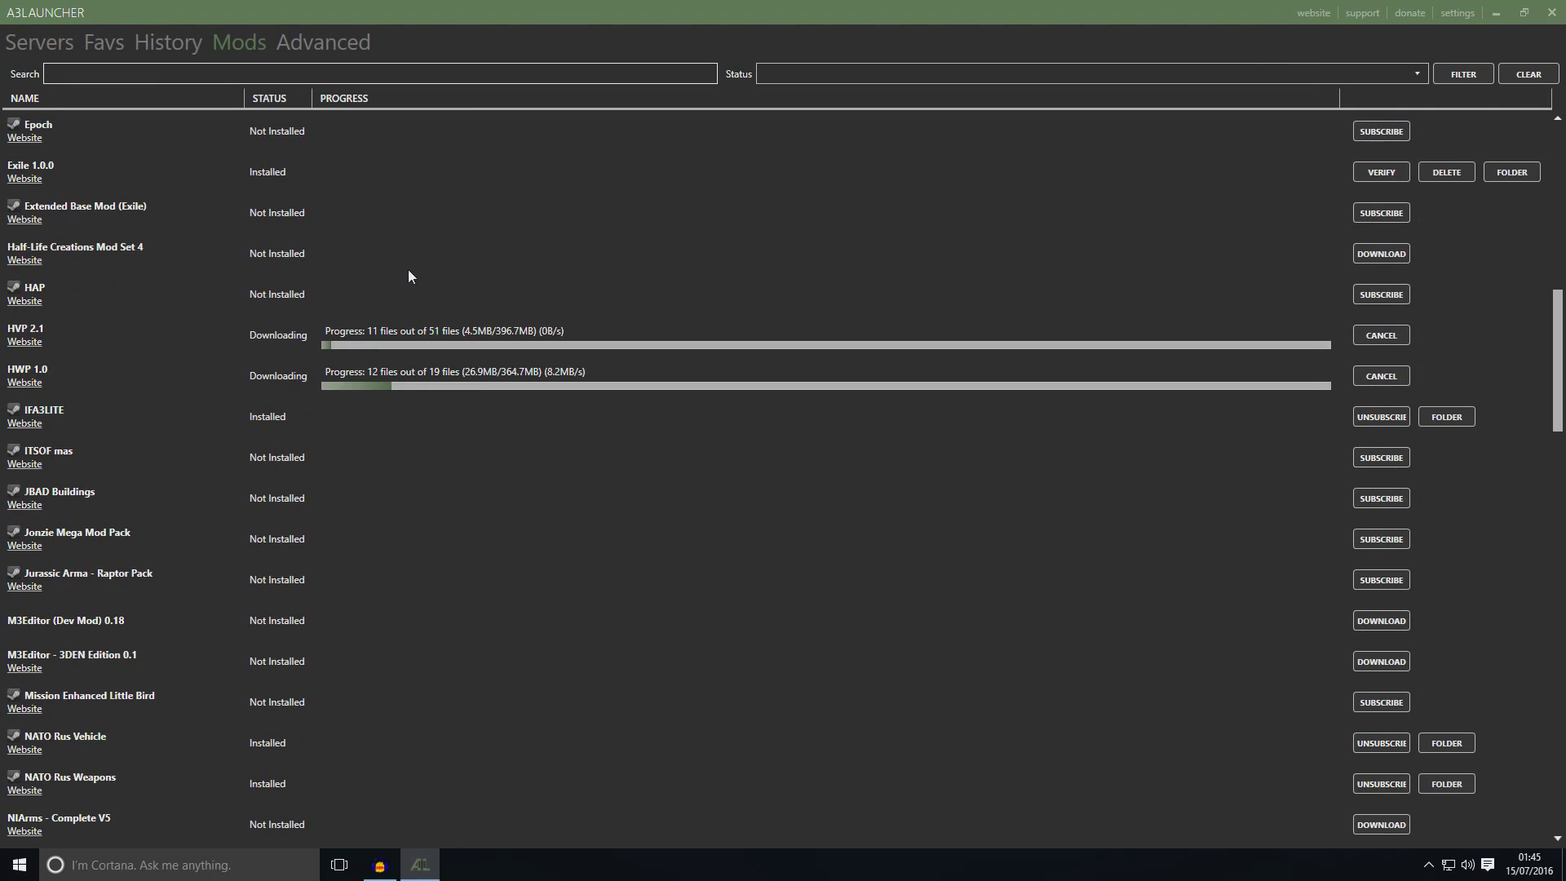
- Look through the rest of the mod and map list and check the HVP 2.1 and HWP 1.0 download progress
scroll(633, 412, "down", 7)
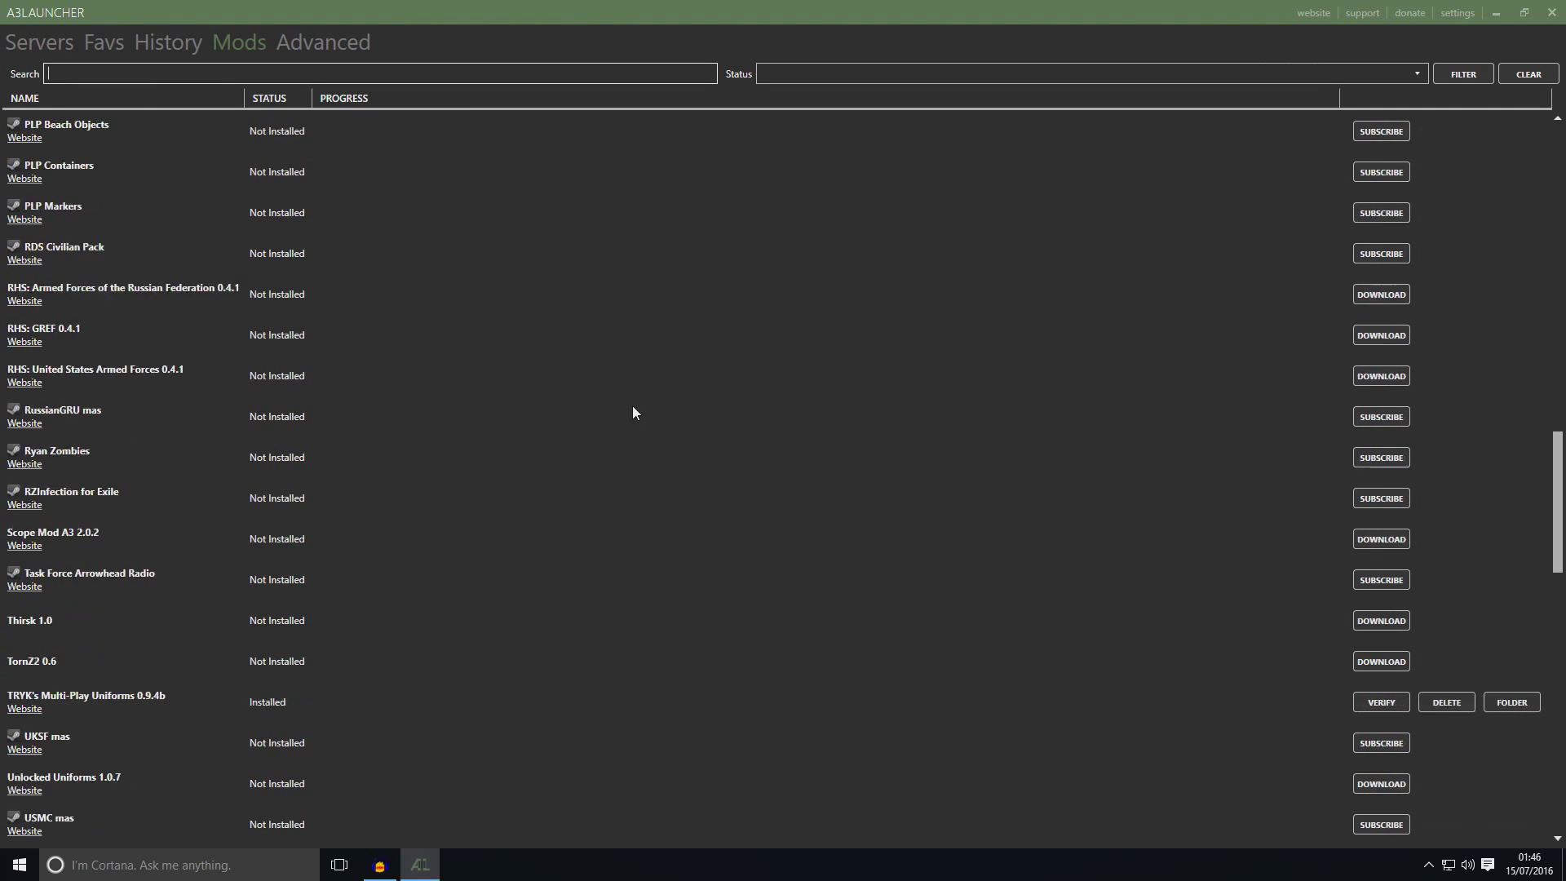
scroll(633, 416, "down", 8)
scroll(612, 428, "up", 1)
scroll(594, 430, "down", 4)
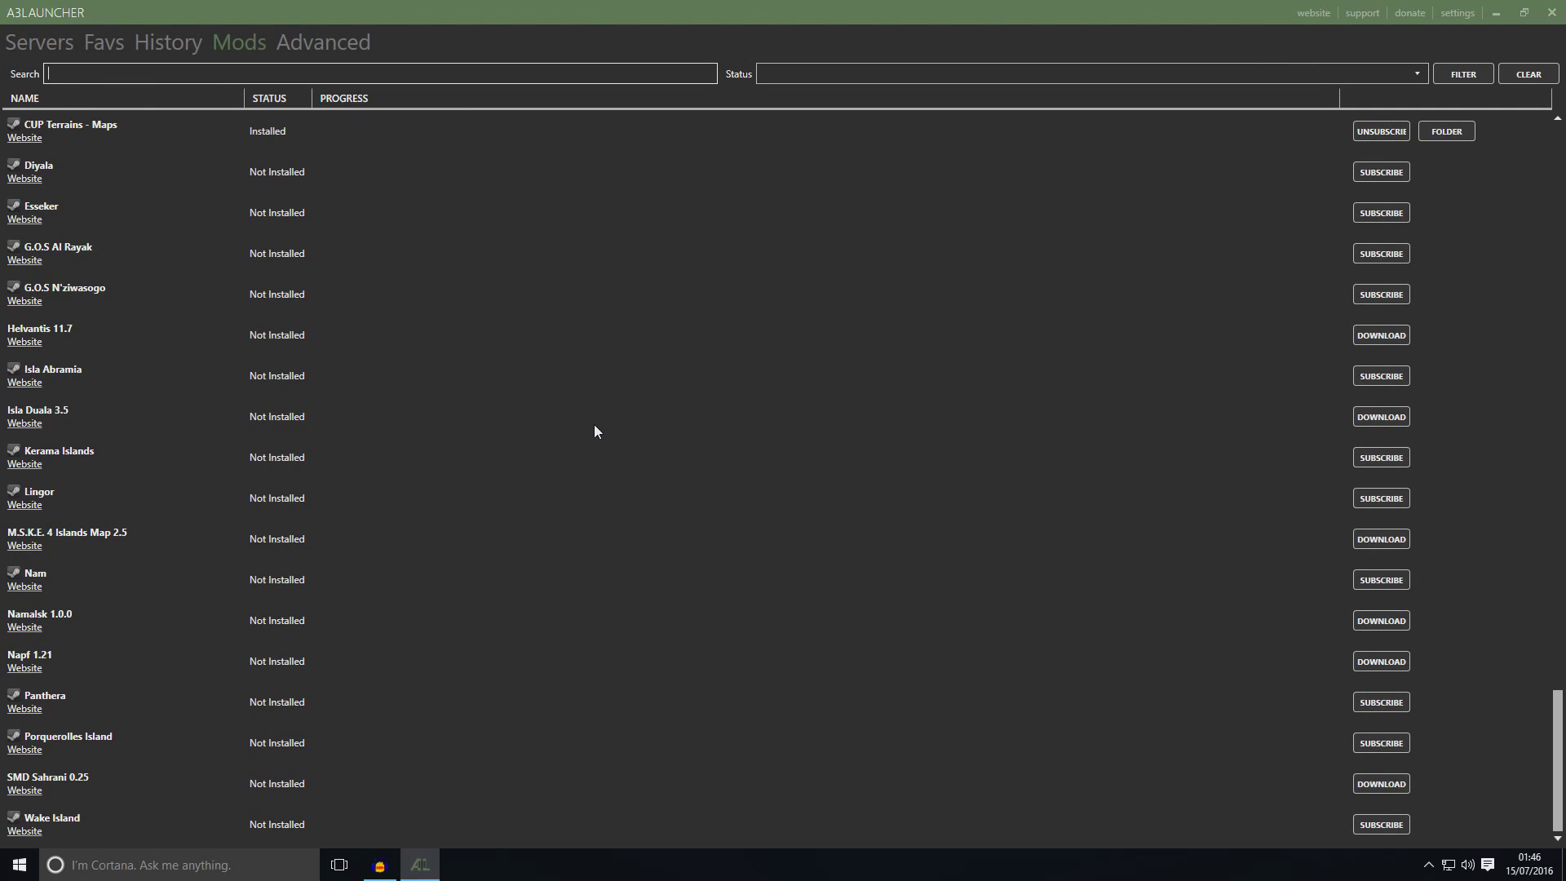
scroll(600, 497, "up", 20)
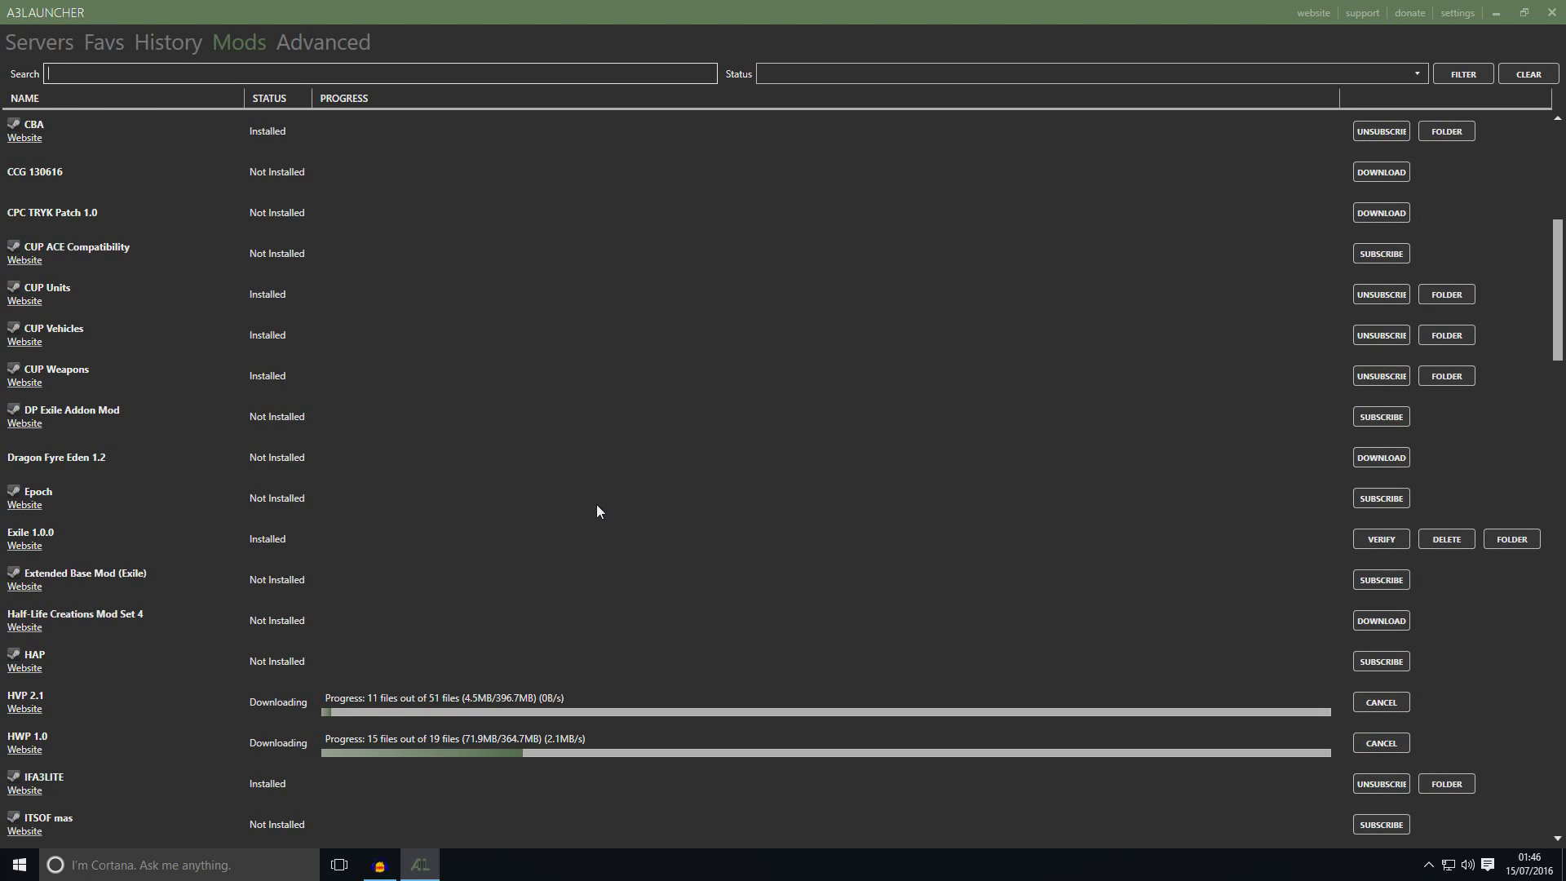
scroll(597, 511, "down", 4)
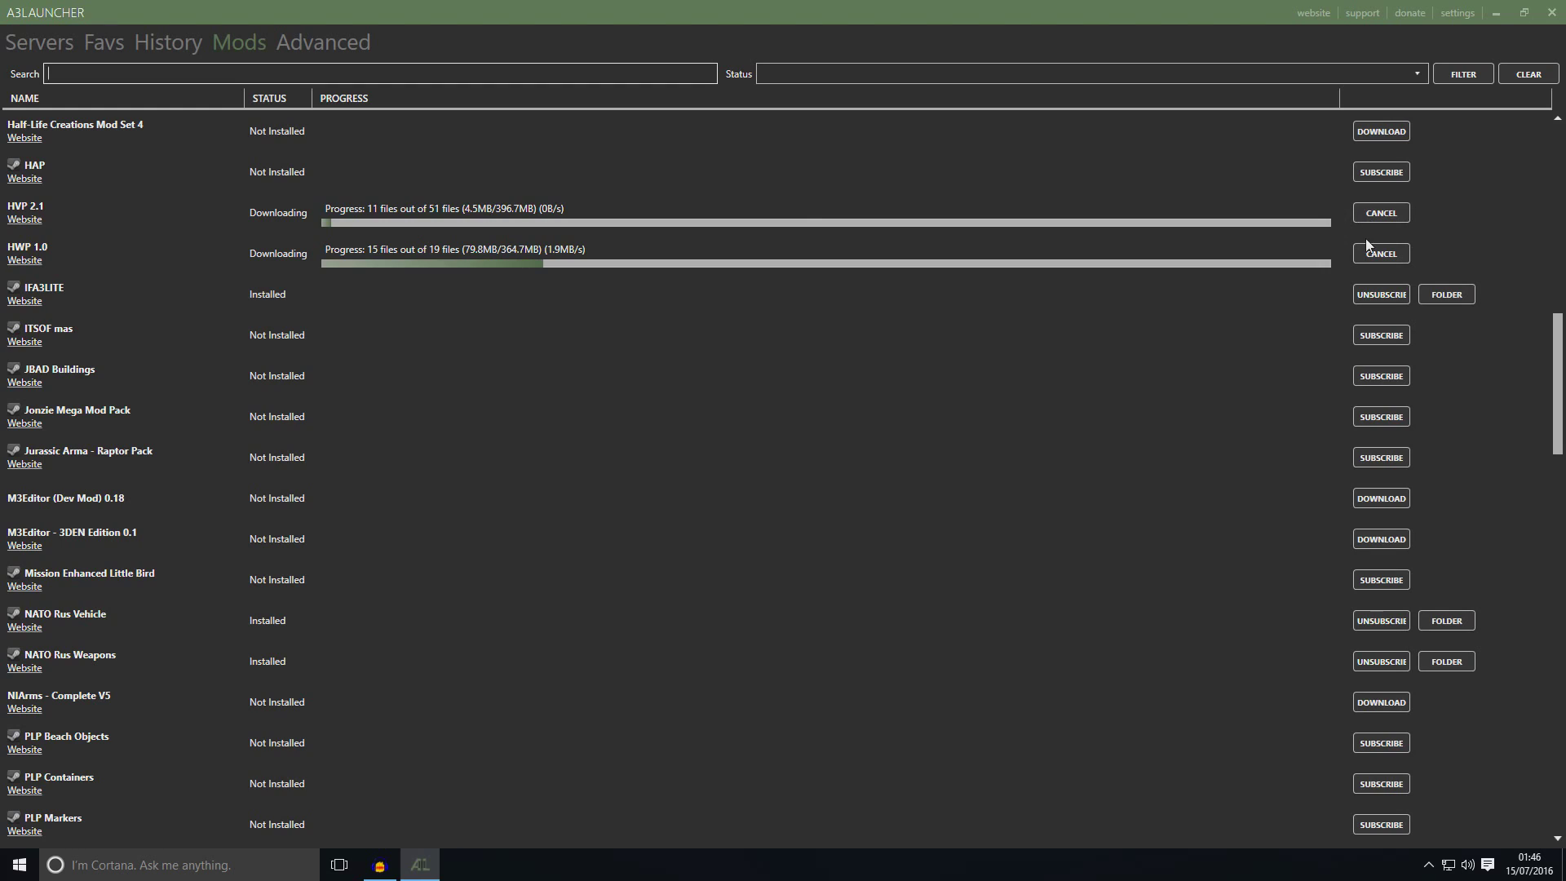
scroll(1378, 228, "down", 2)
scroll(1305, 343, "up", 2)
- Return to the server list and look through the Exile servers and the mods they require
left_click(52, 43)
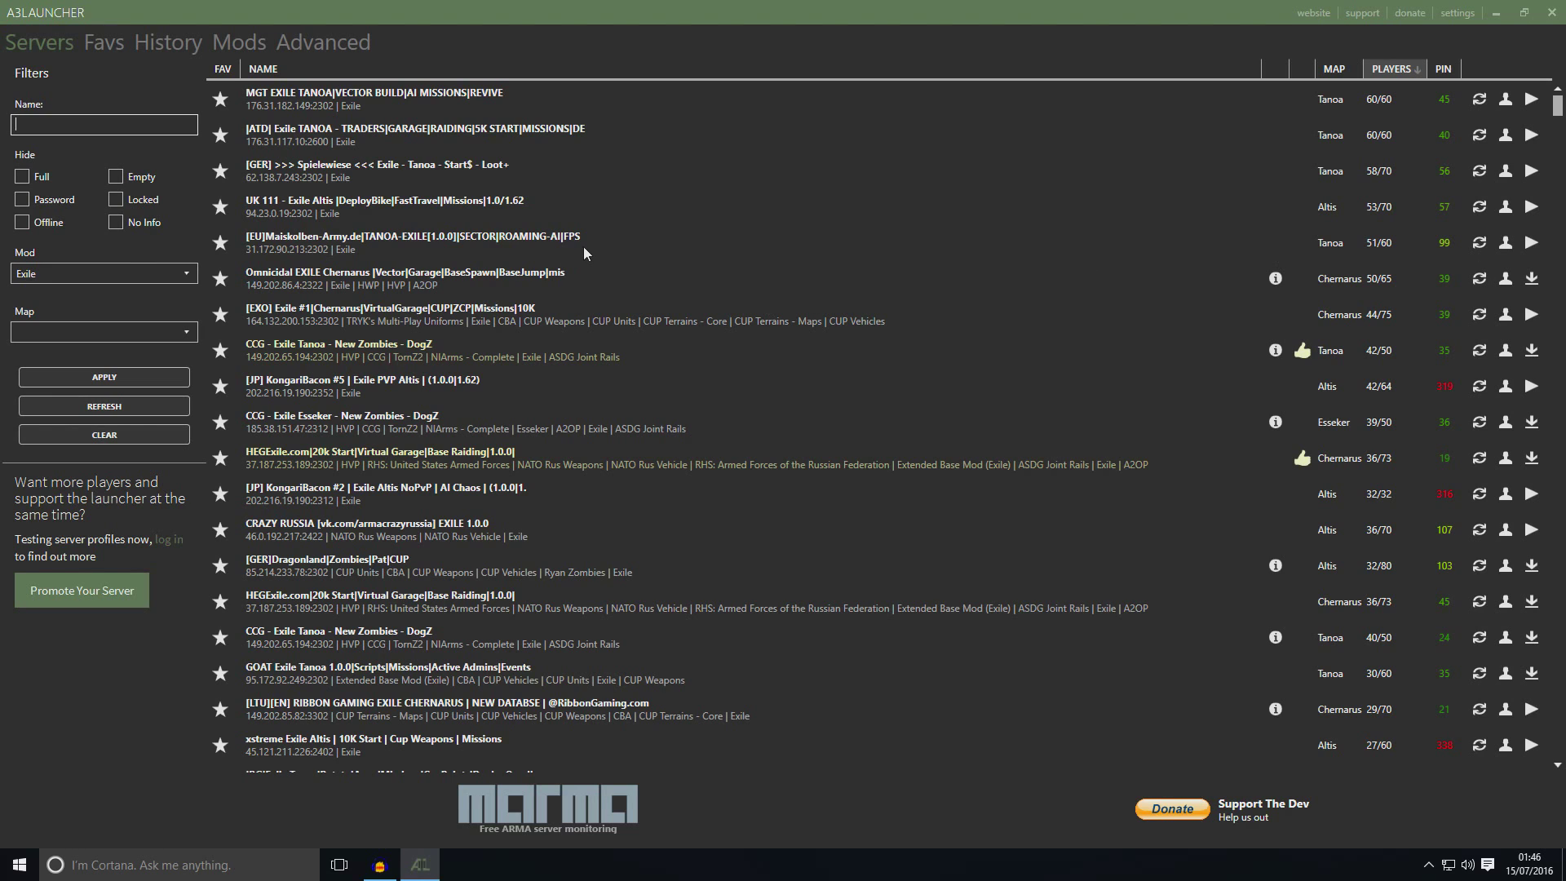
scroll(596, 252, "down", 15)
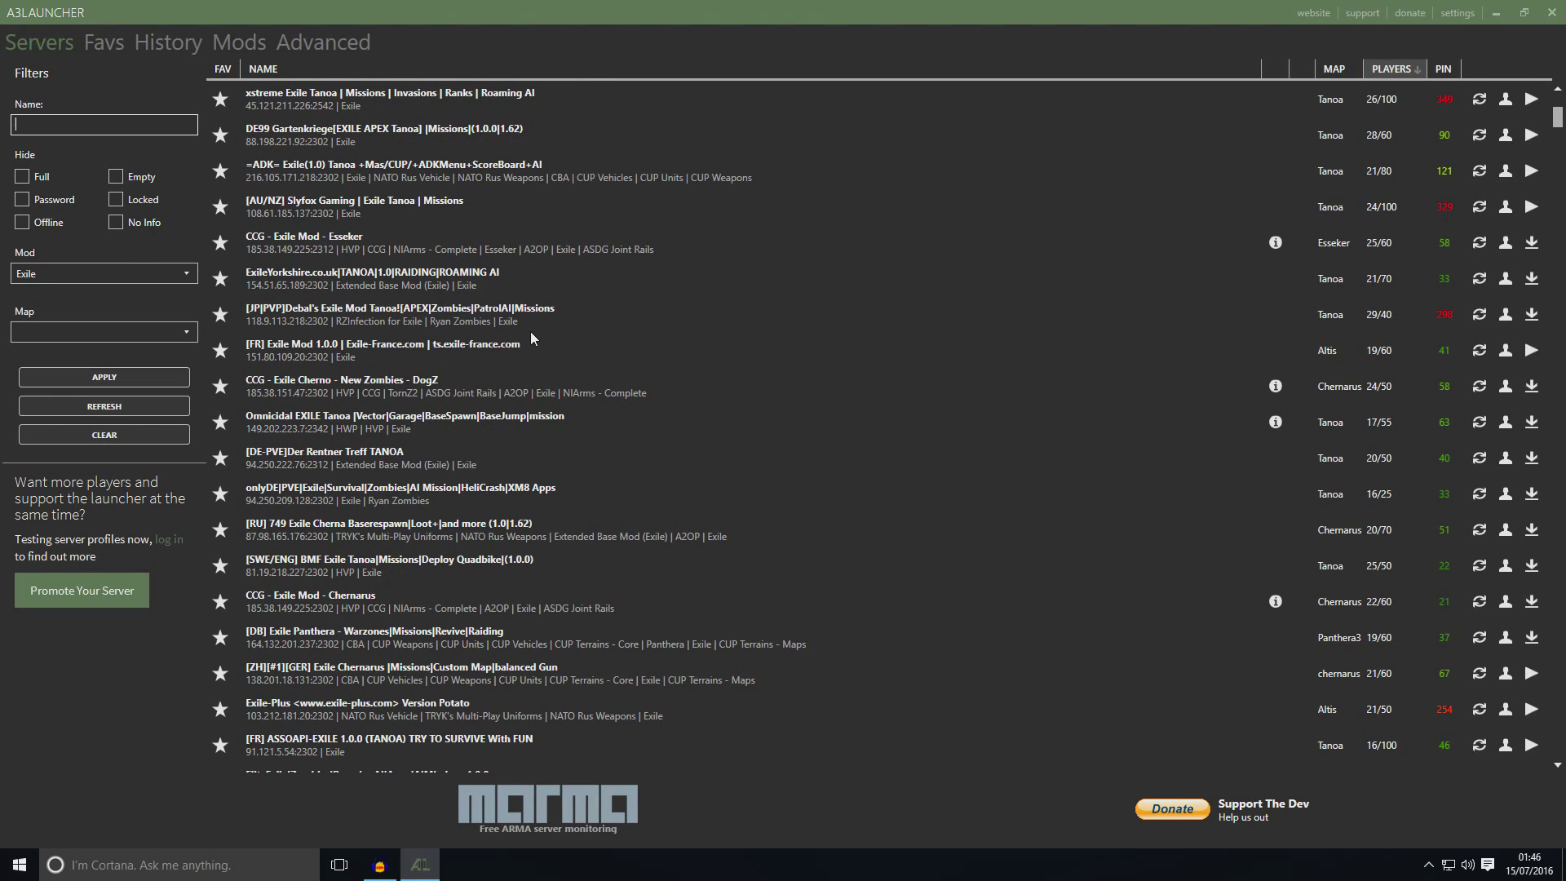
scroll(530, 331, "down", 2)
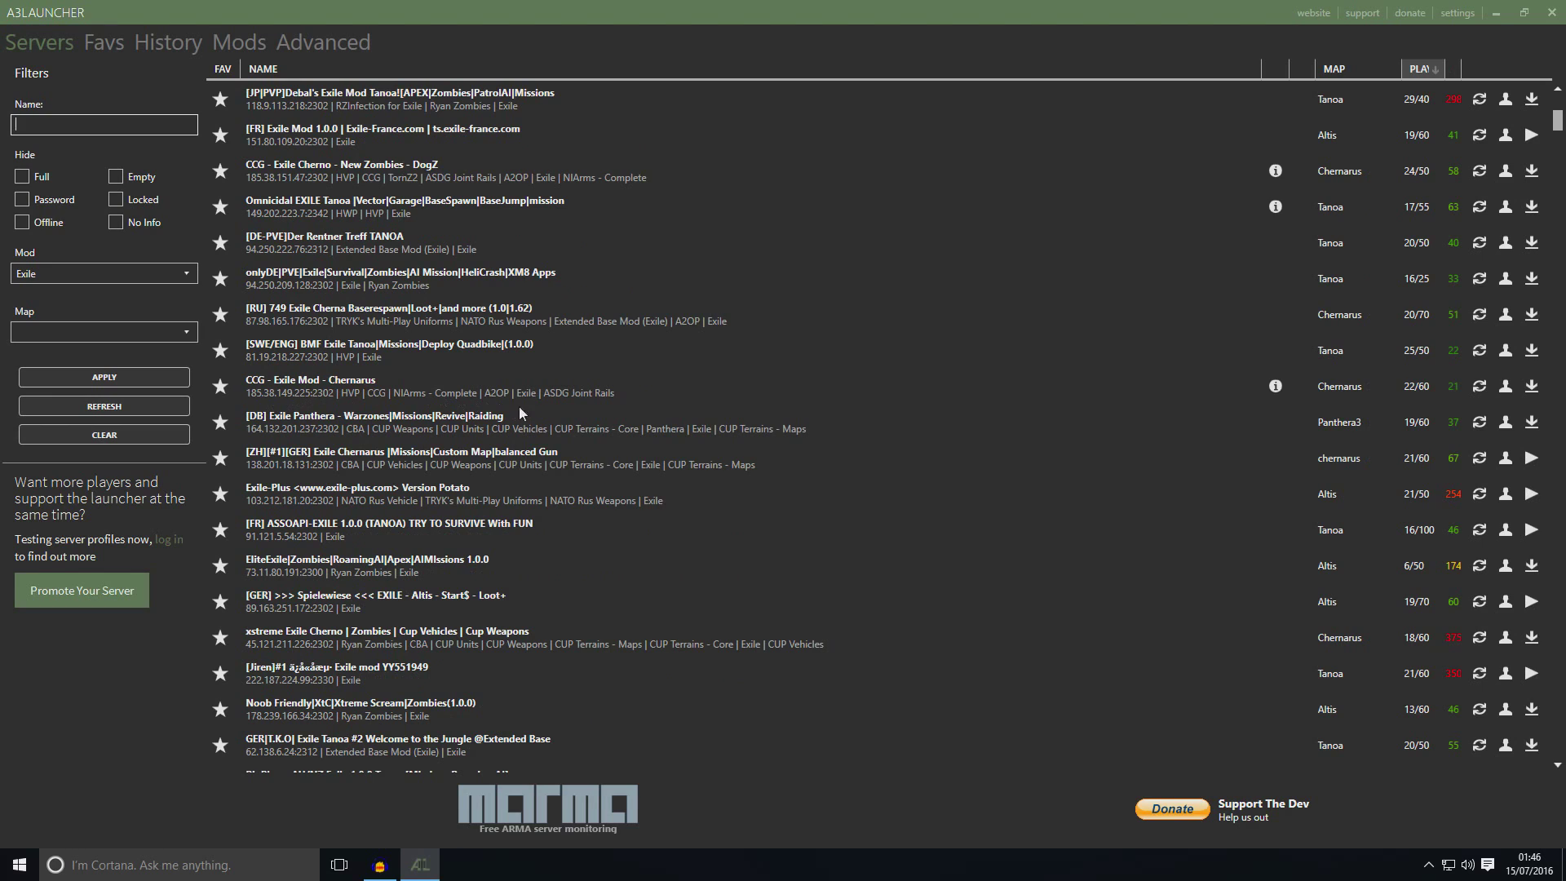
scroll(332, 463, "down", 2)
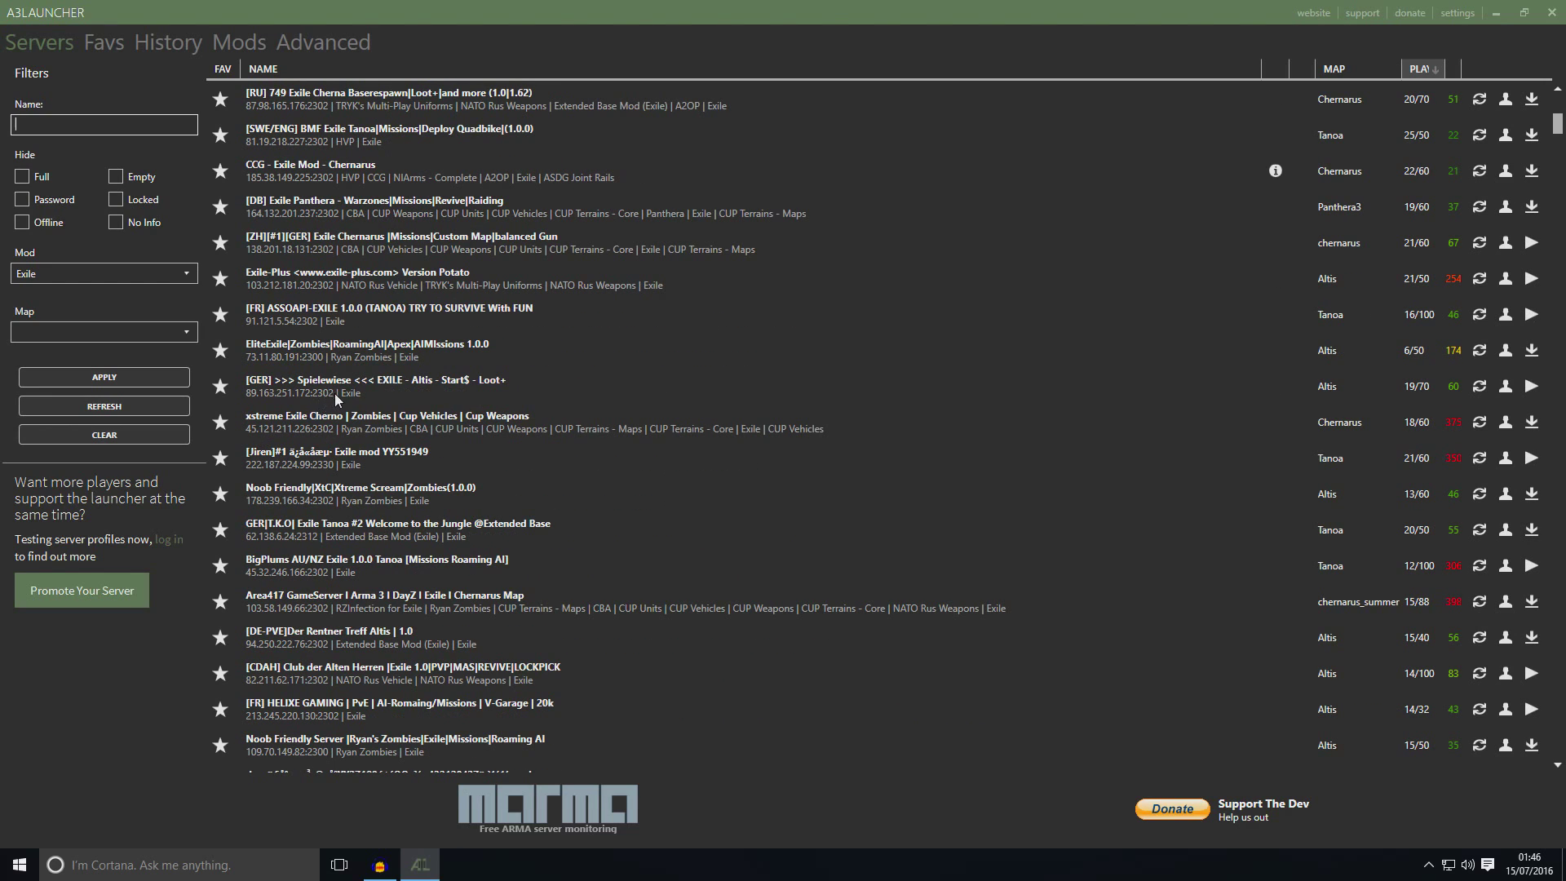
scroll(363, 414, "down", 2)
scroll(430, 429, "up", 20)
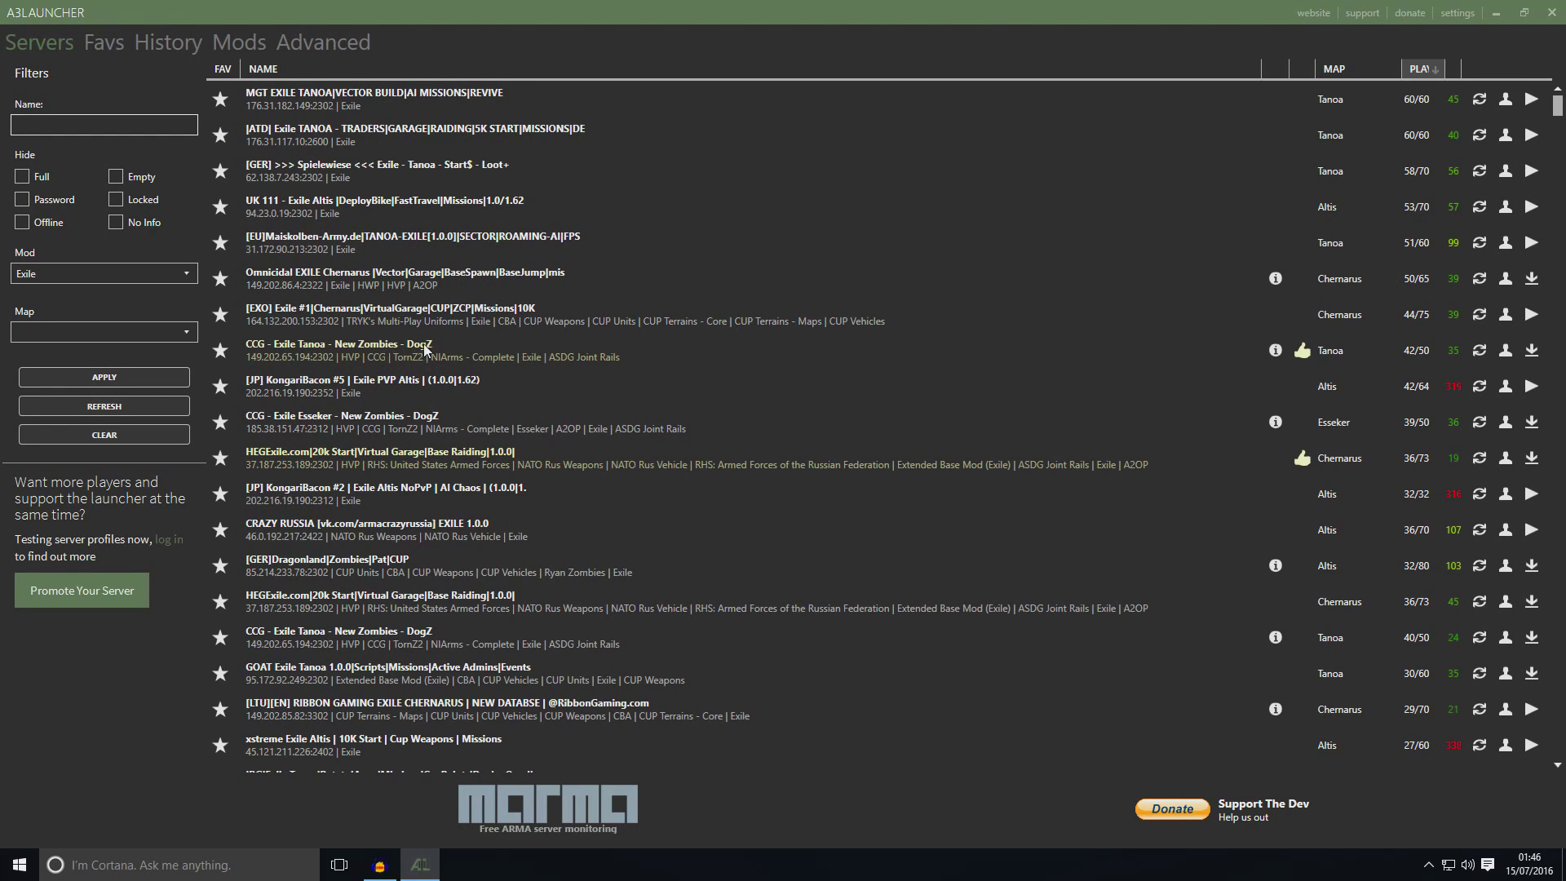
scroll(411, 433, "down", 3)
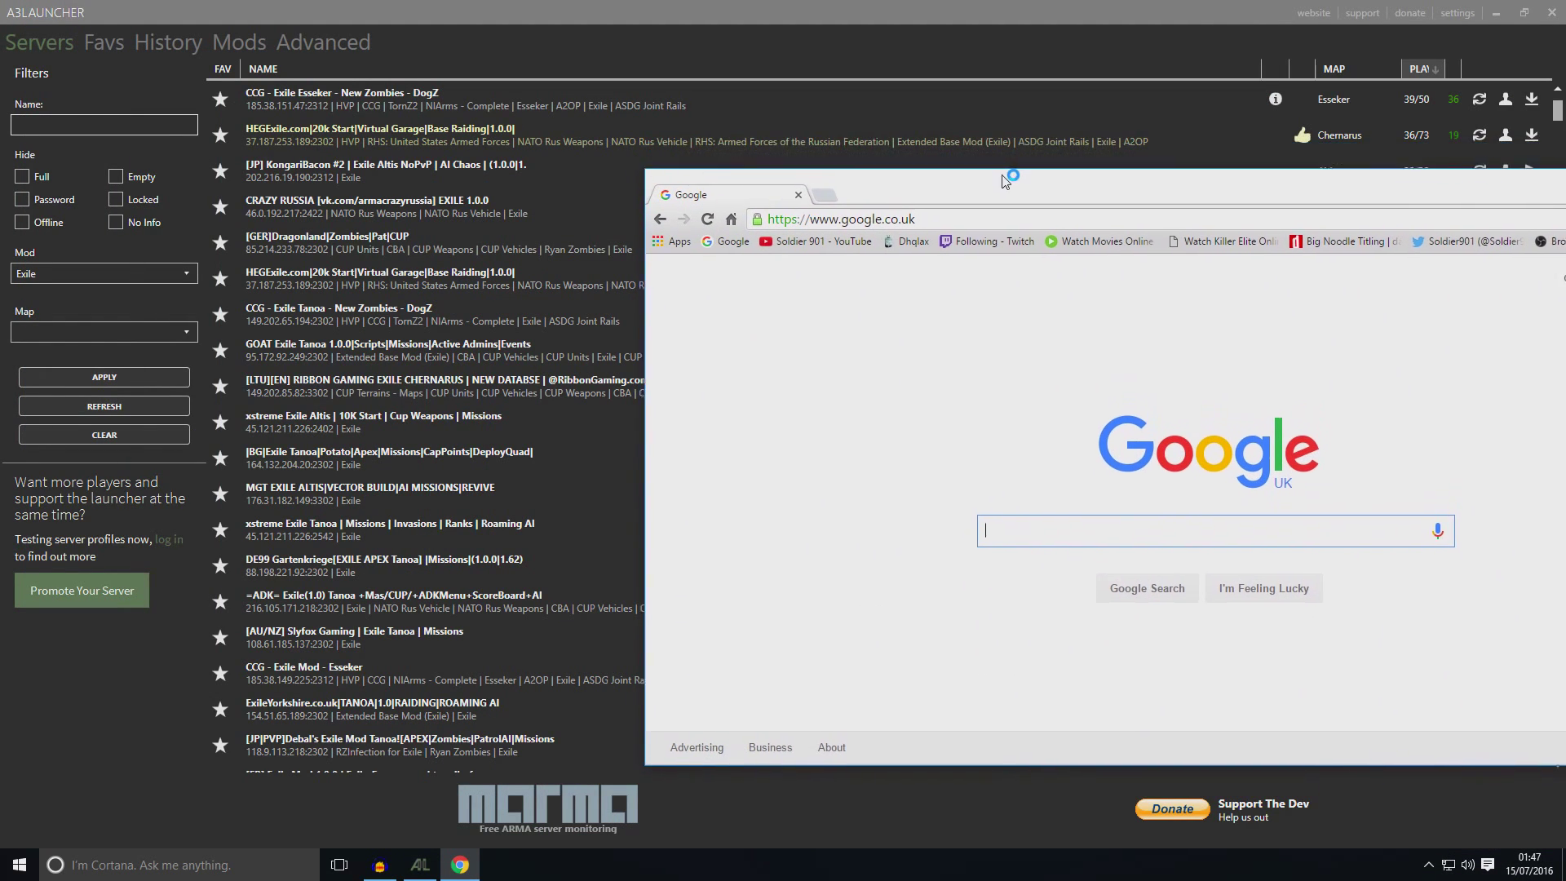
- Switch to Chrome, reposition its window, and search Google for "extended base mod exile"
left_click_drag(1003, 175, 913, 107)
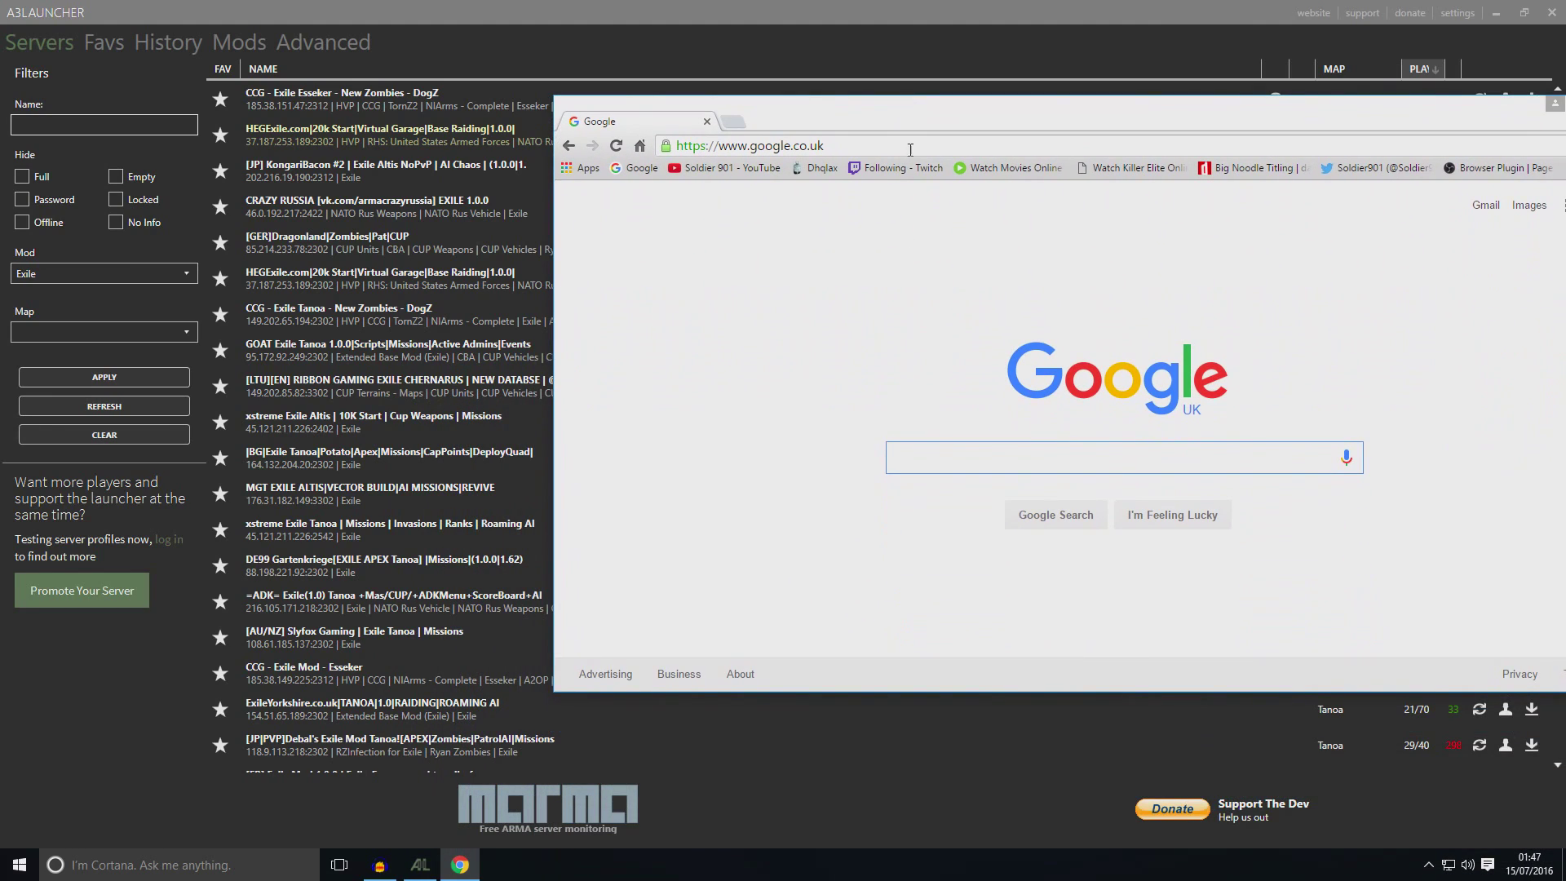
type("Exte")
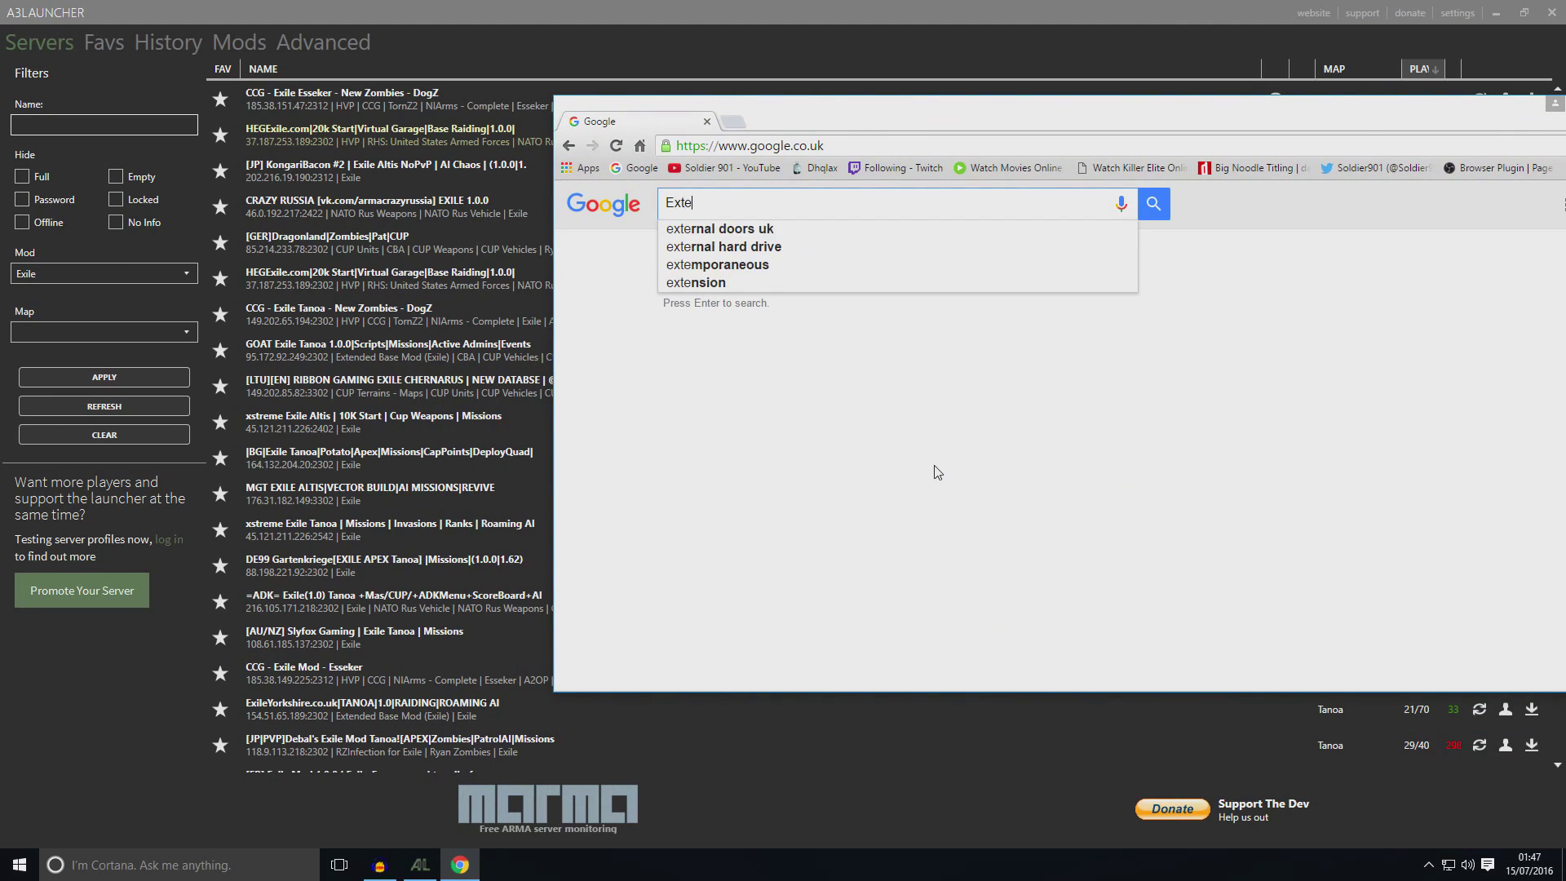
type("nded base mod")
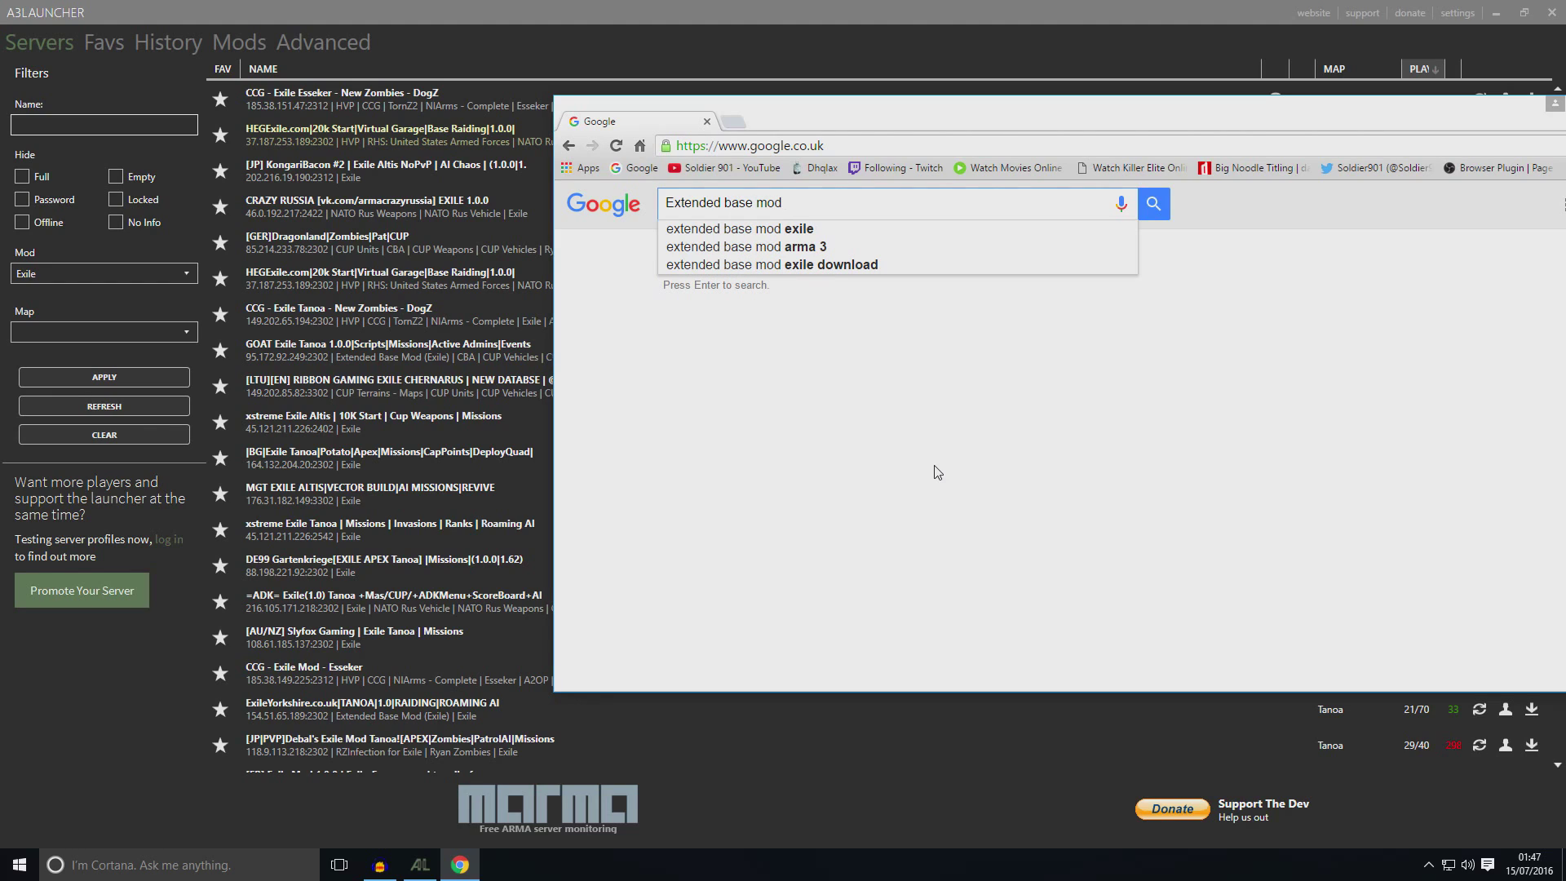
key("Down")
key("Return")
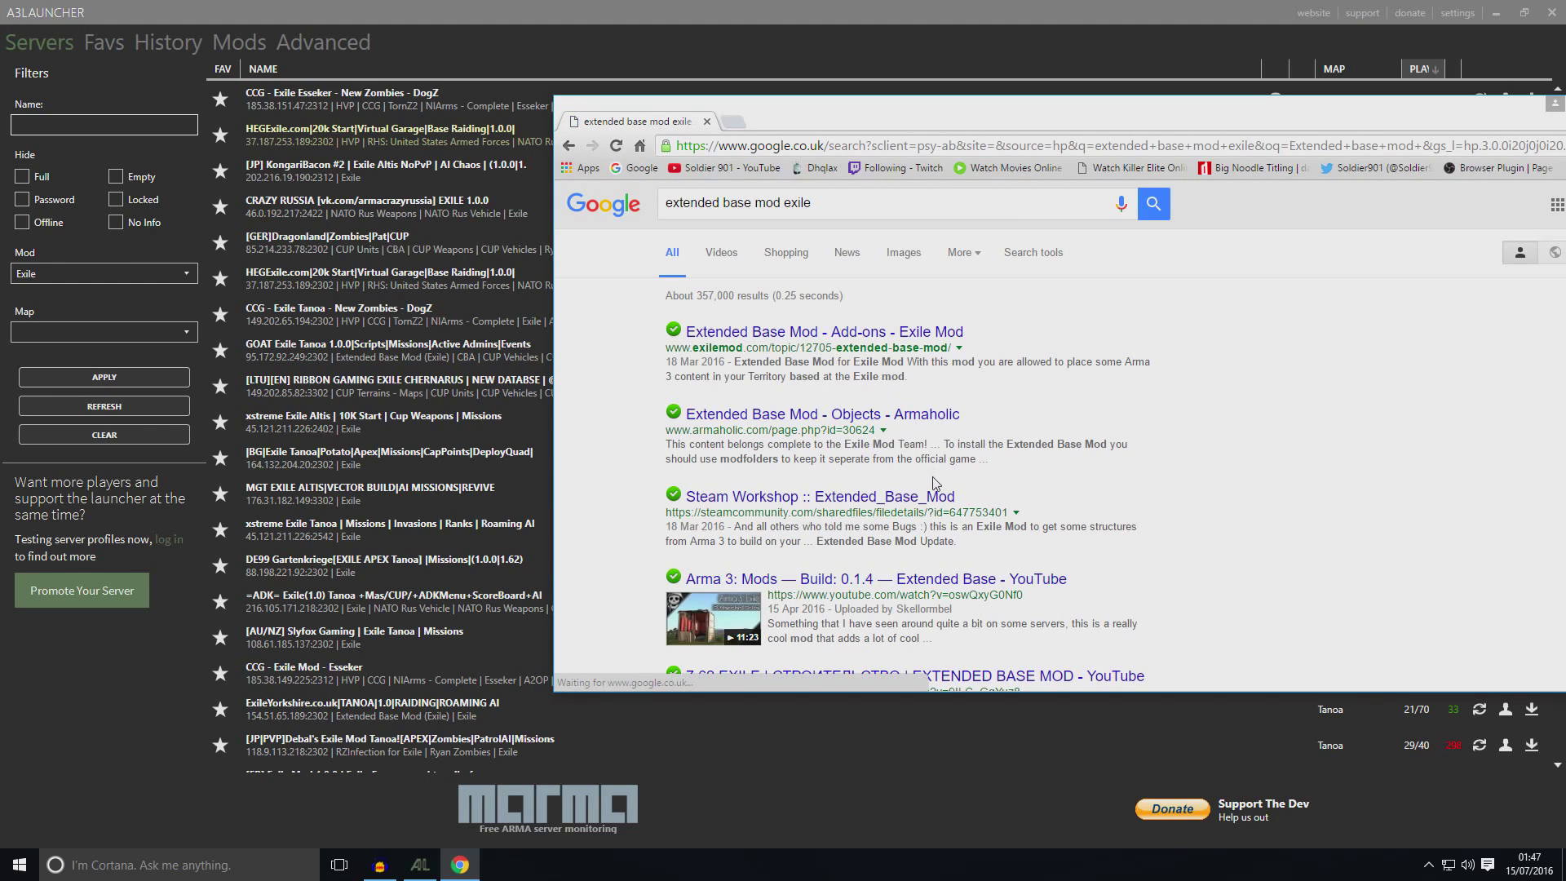
- Open the Extended Base Mod topic on the Exile Mod site and follow its Armaholic download link
left_click(781, 334)
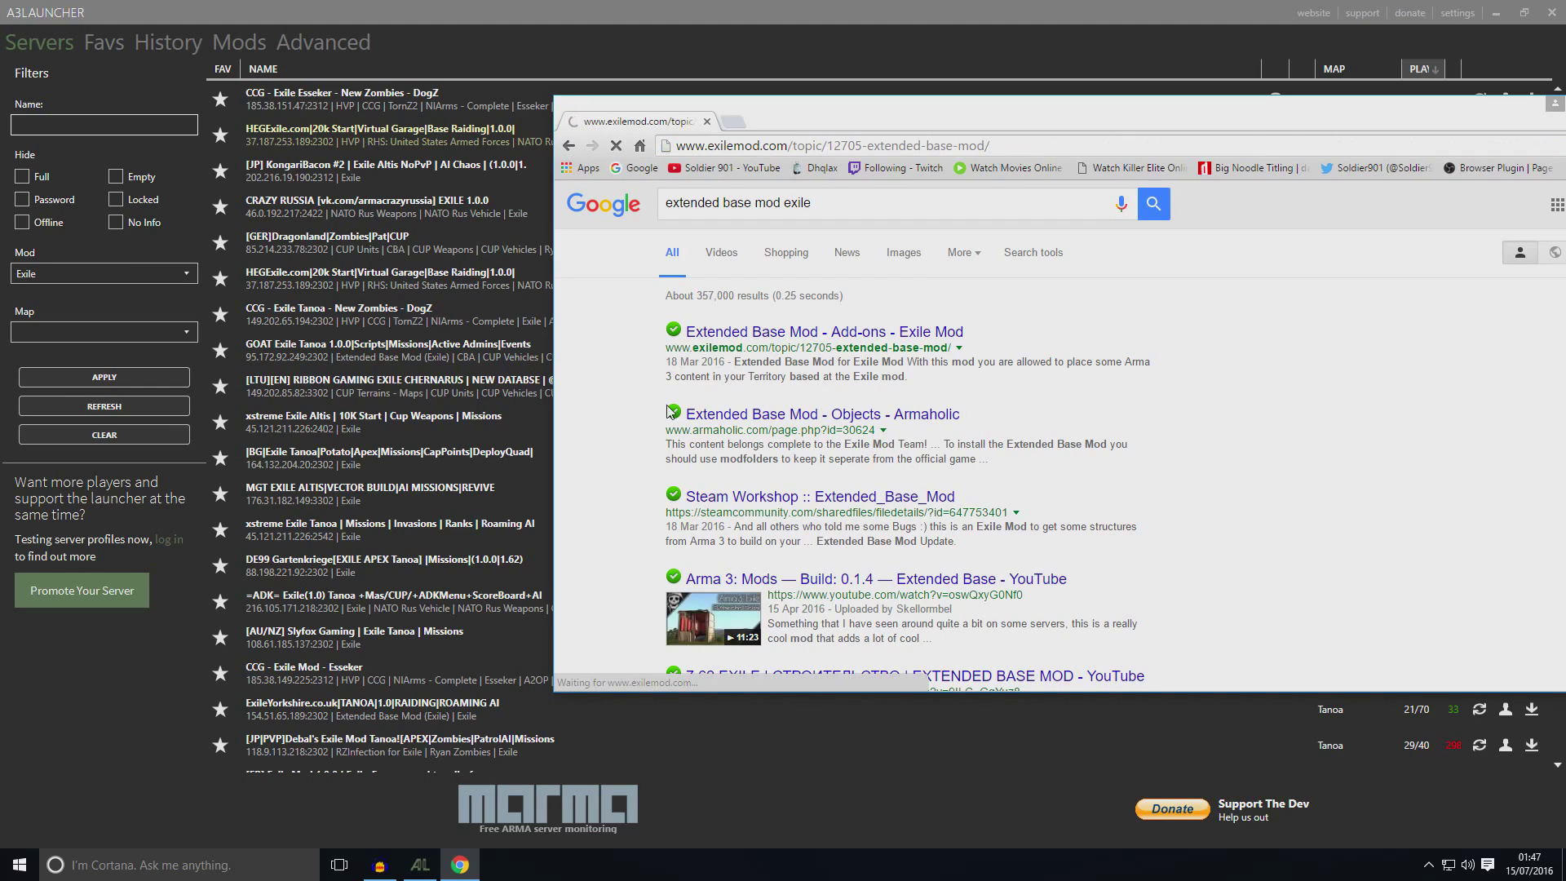
scroll(665, 393, "down", 5)
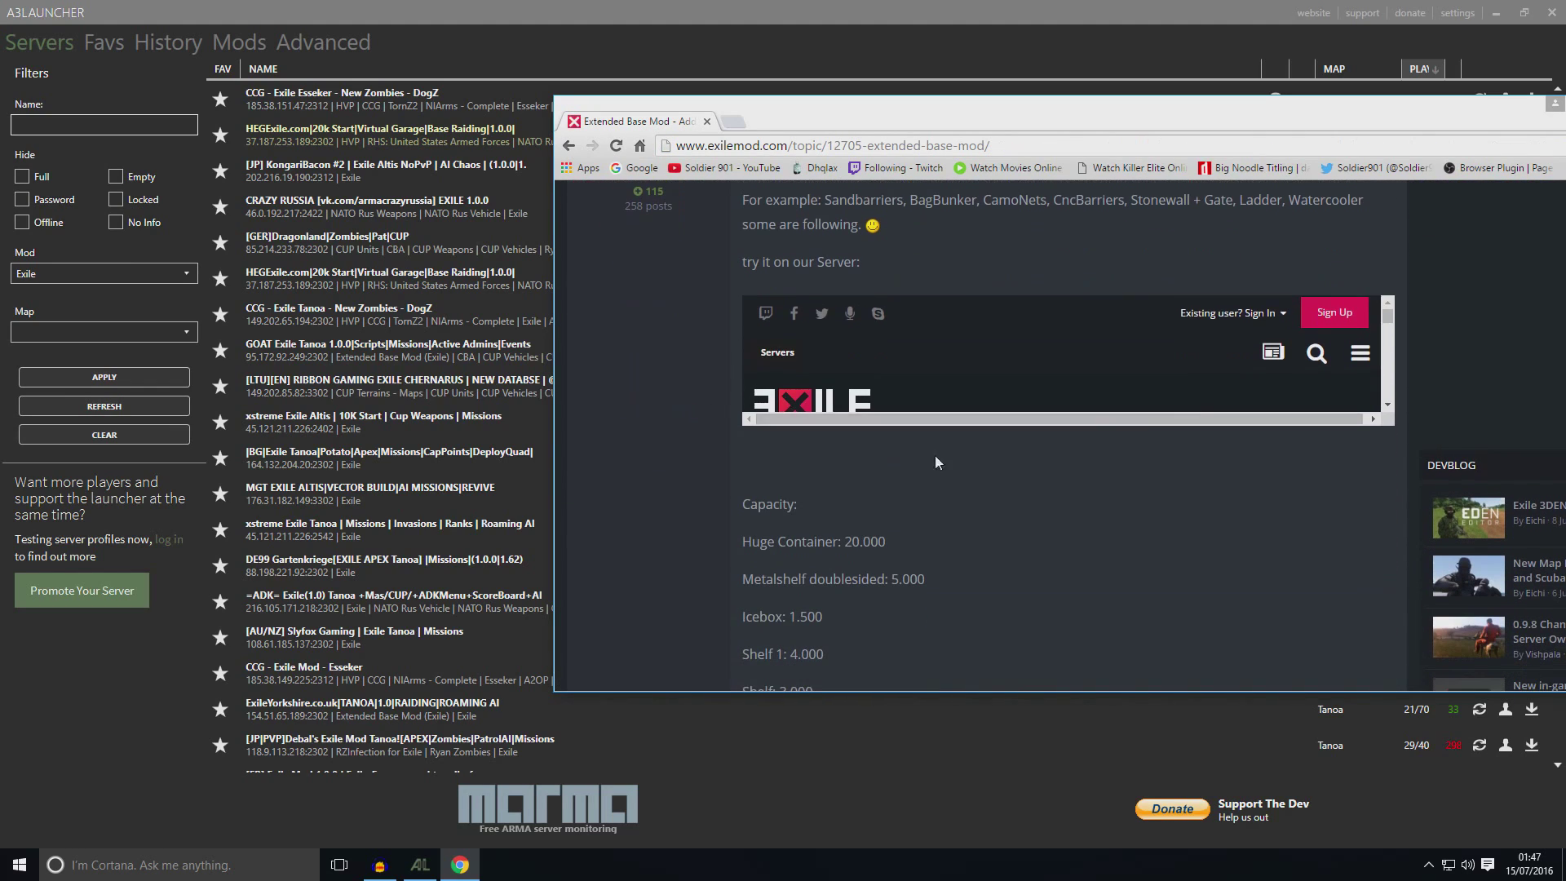
scroll(1158, 355, "down", 3)
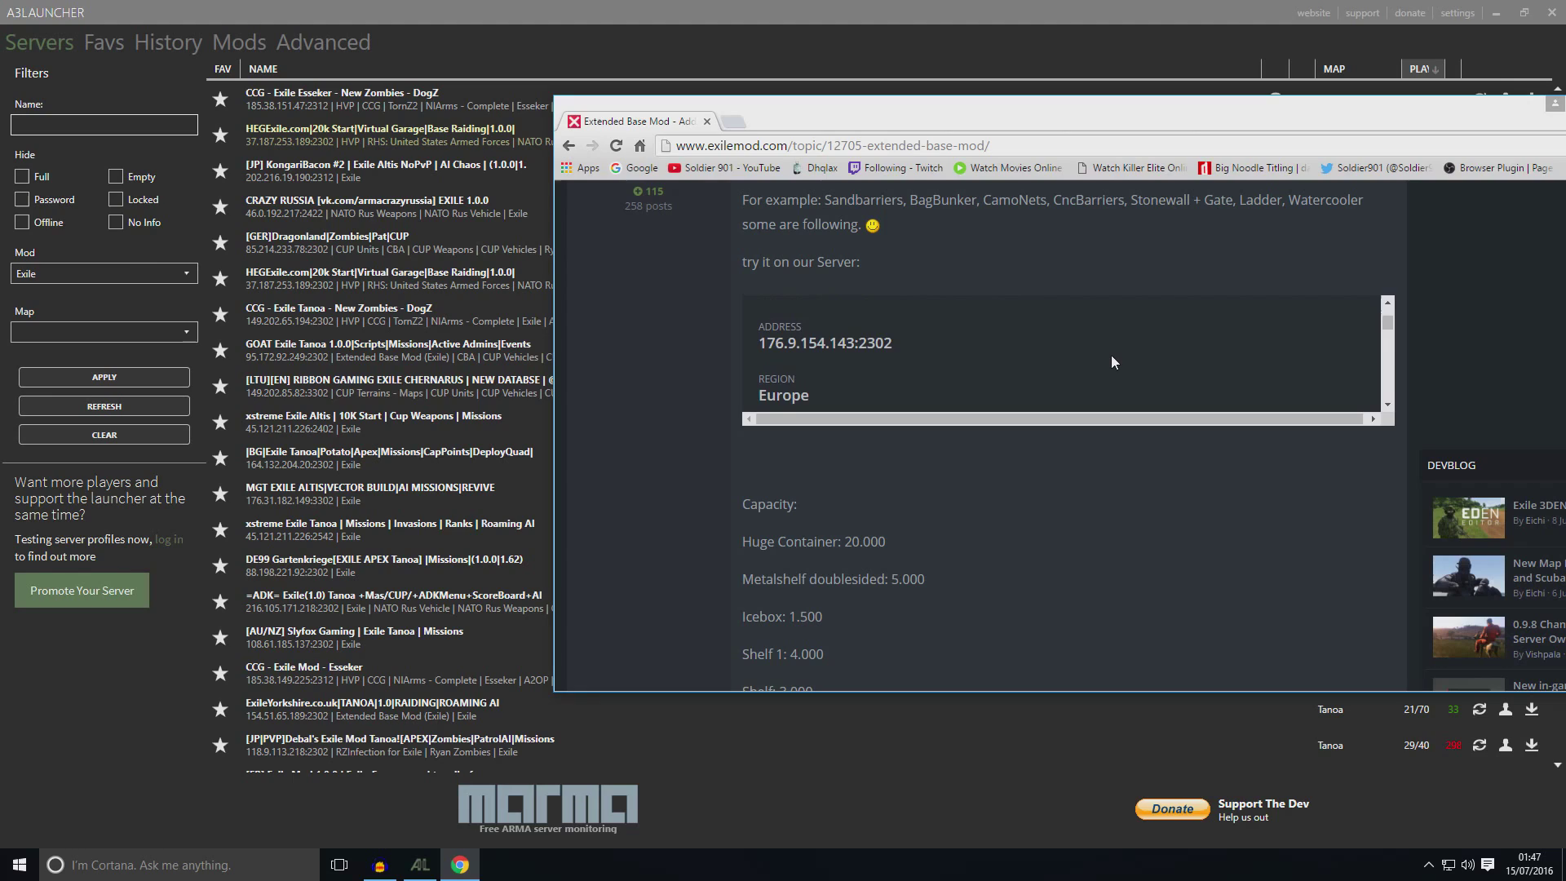
scroll(978, 437, "down", 1)
scroll(976, 432, "down", 15)
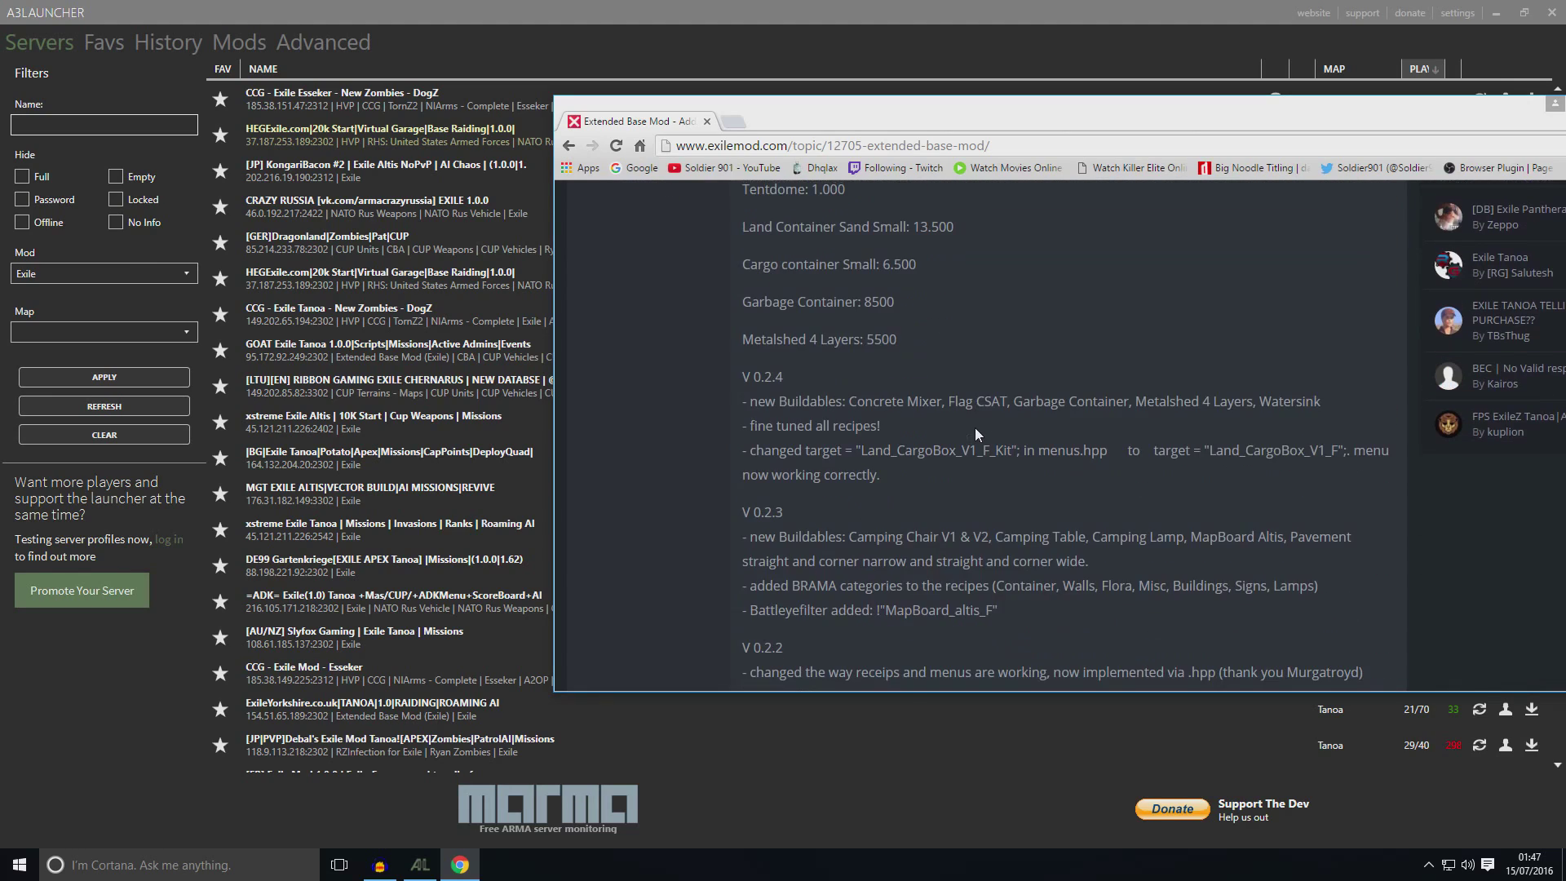
scroll(976, 427, "down", 20)
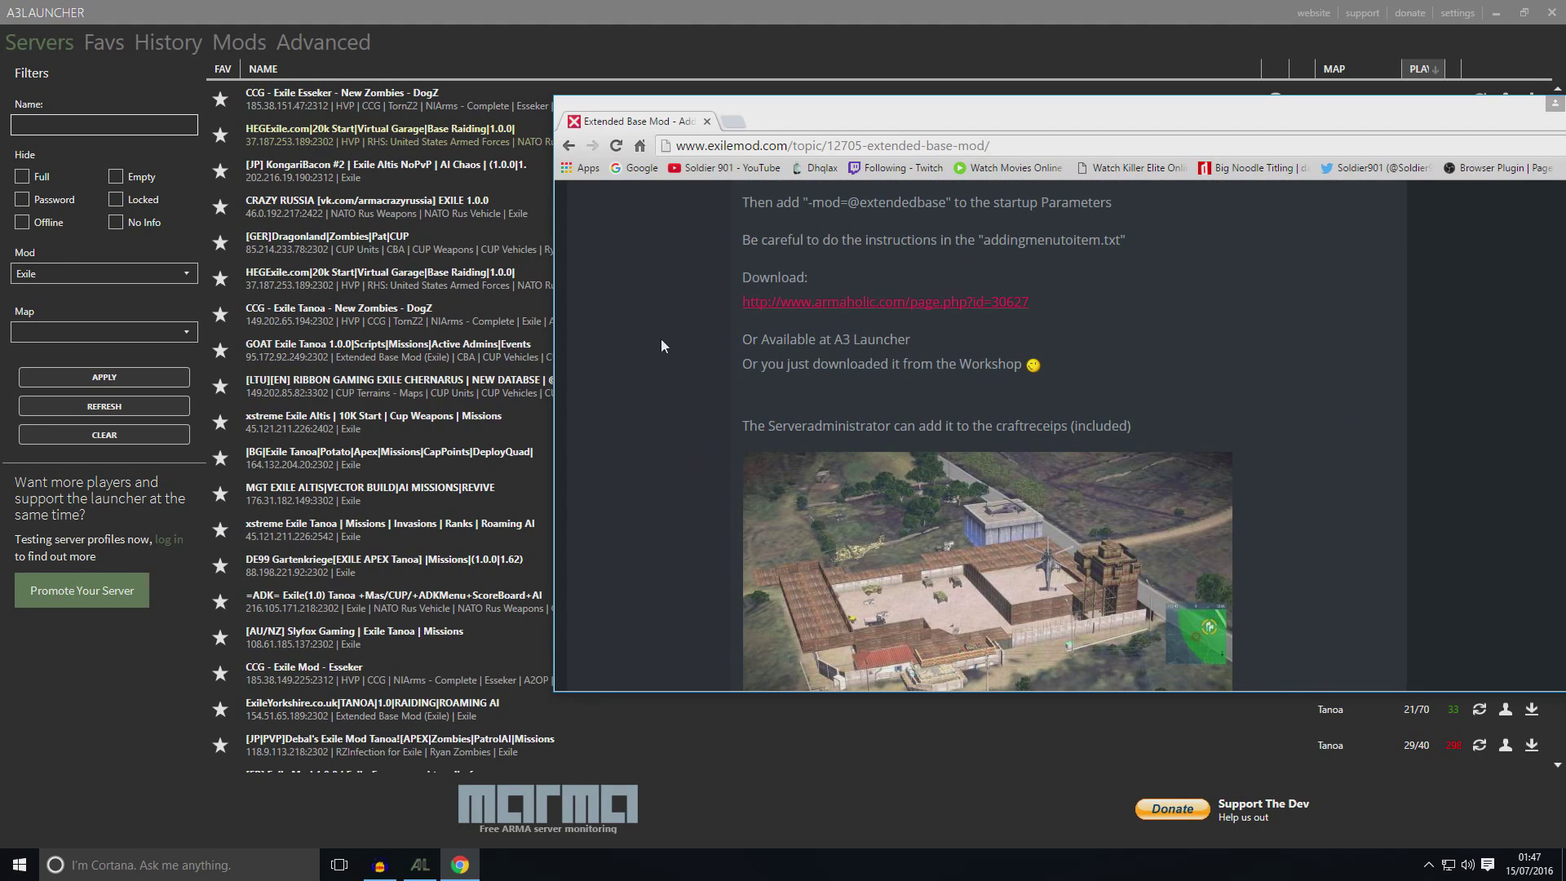
left_click(808, 304)
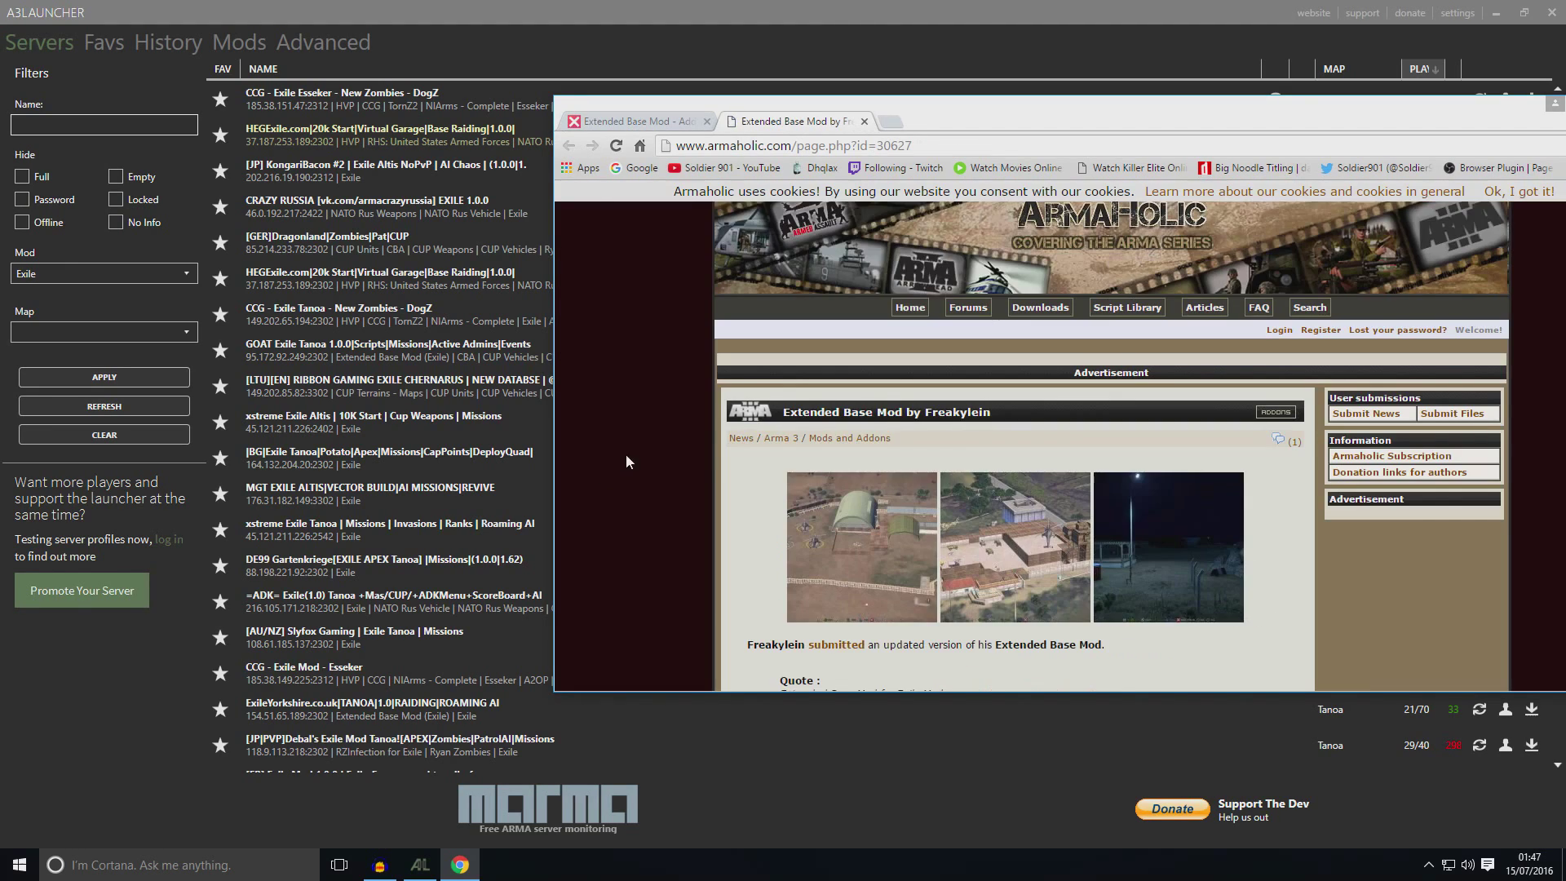
- Start downloading Extended Base Mod from its Armaholic download page, and cancel the download
scroll(707, 454, "down", 3)
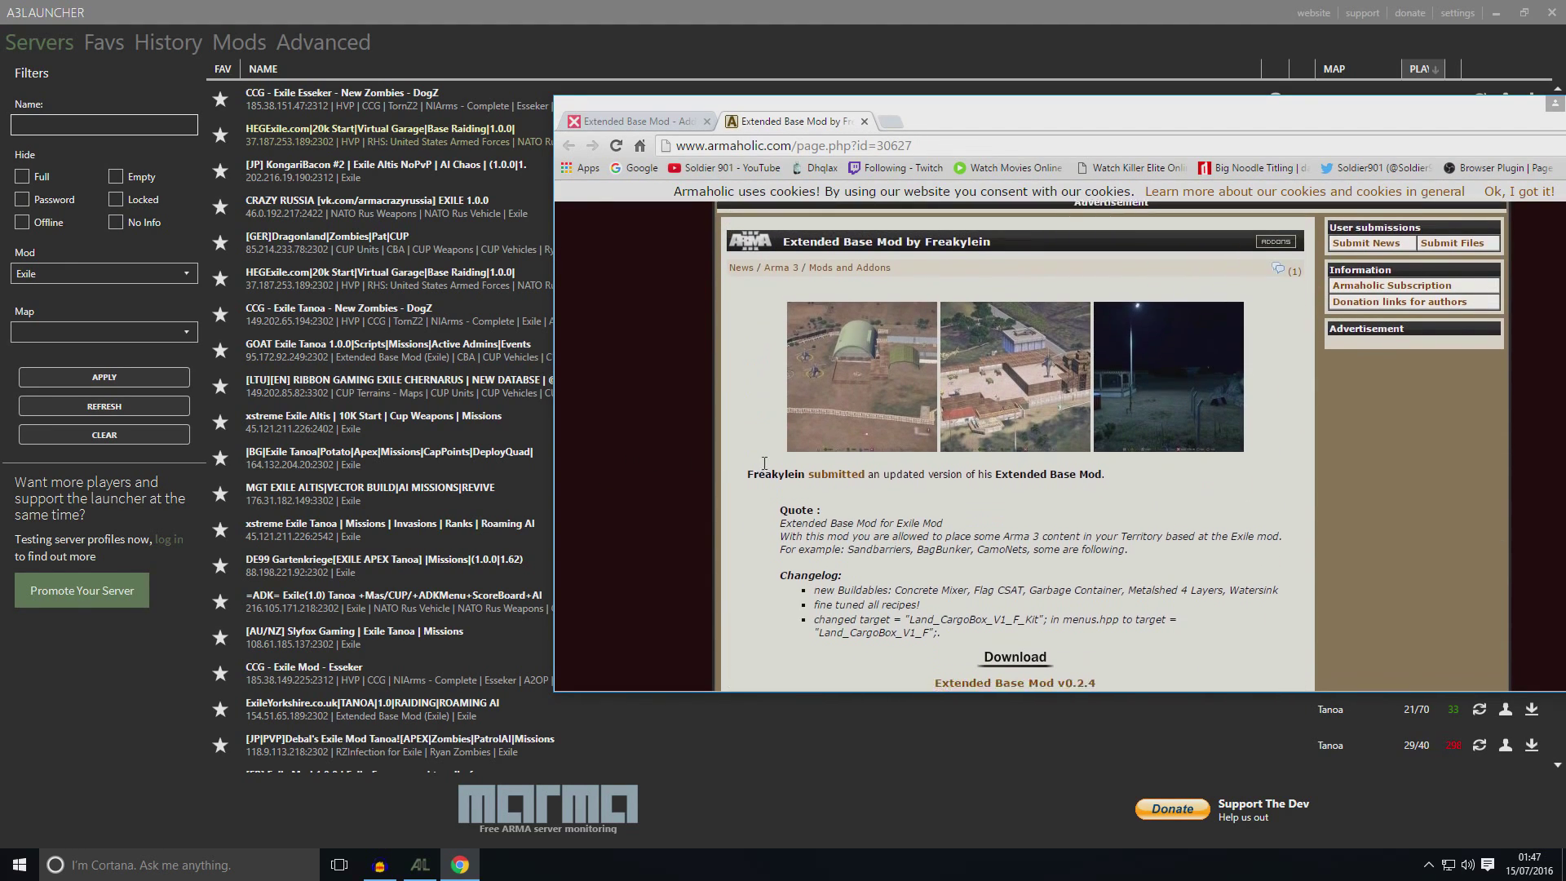
left_click(1041, 624)
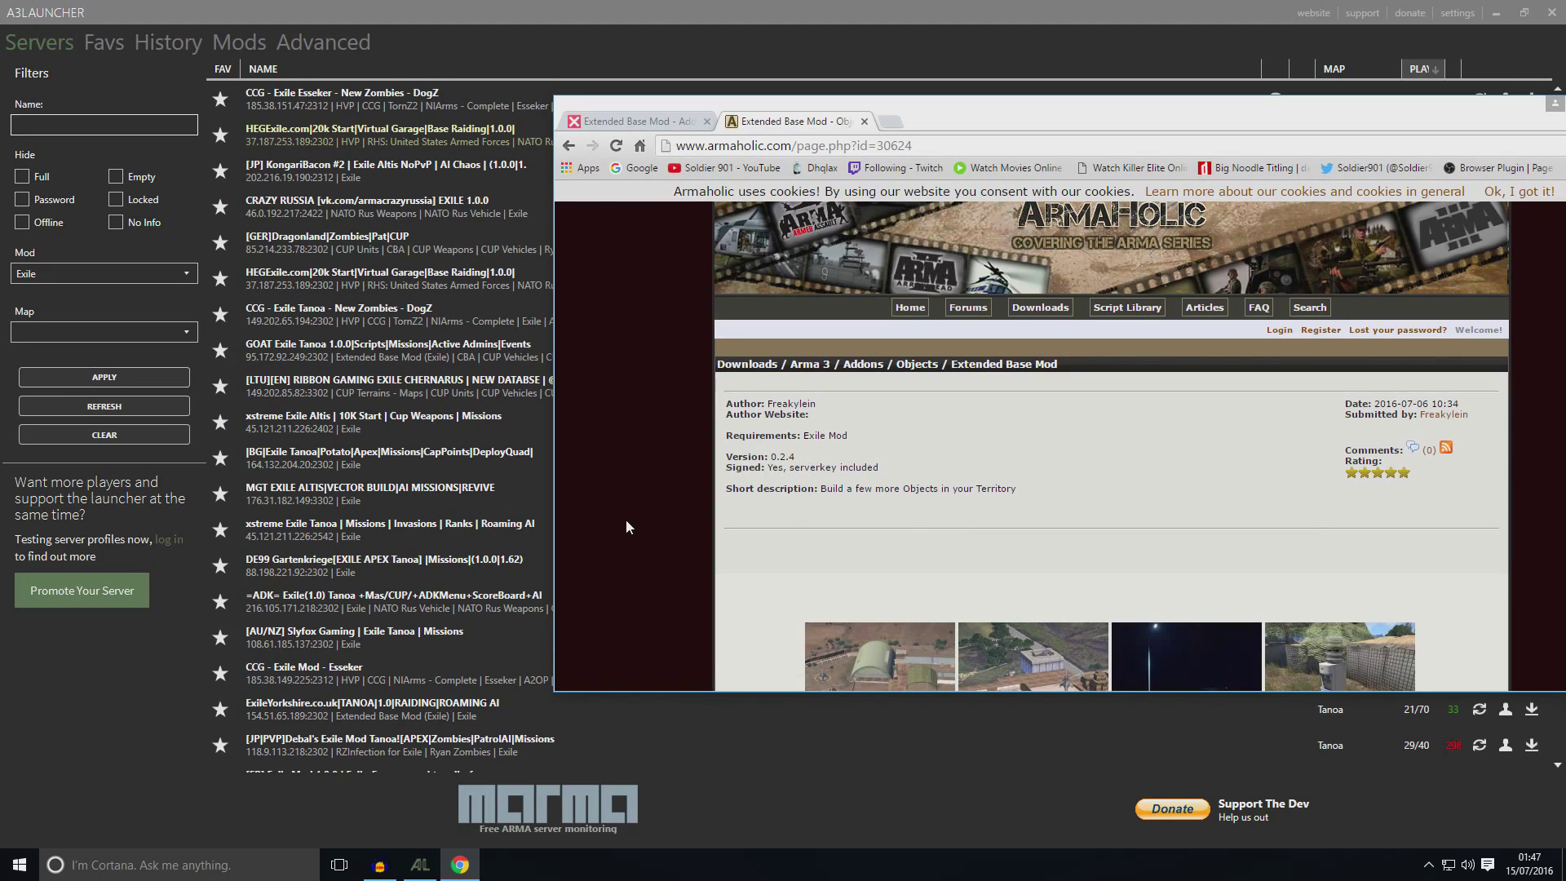
scroll(672, 496, "down", 15)
scroll(1065, 526, "down", 10)
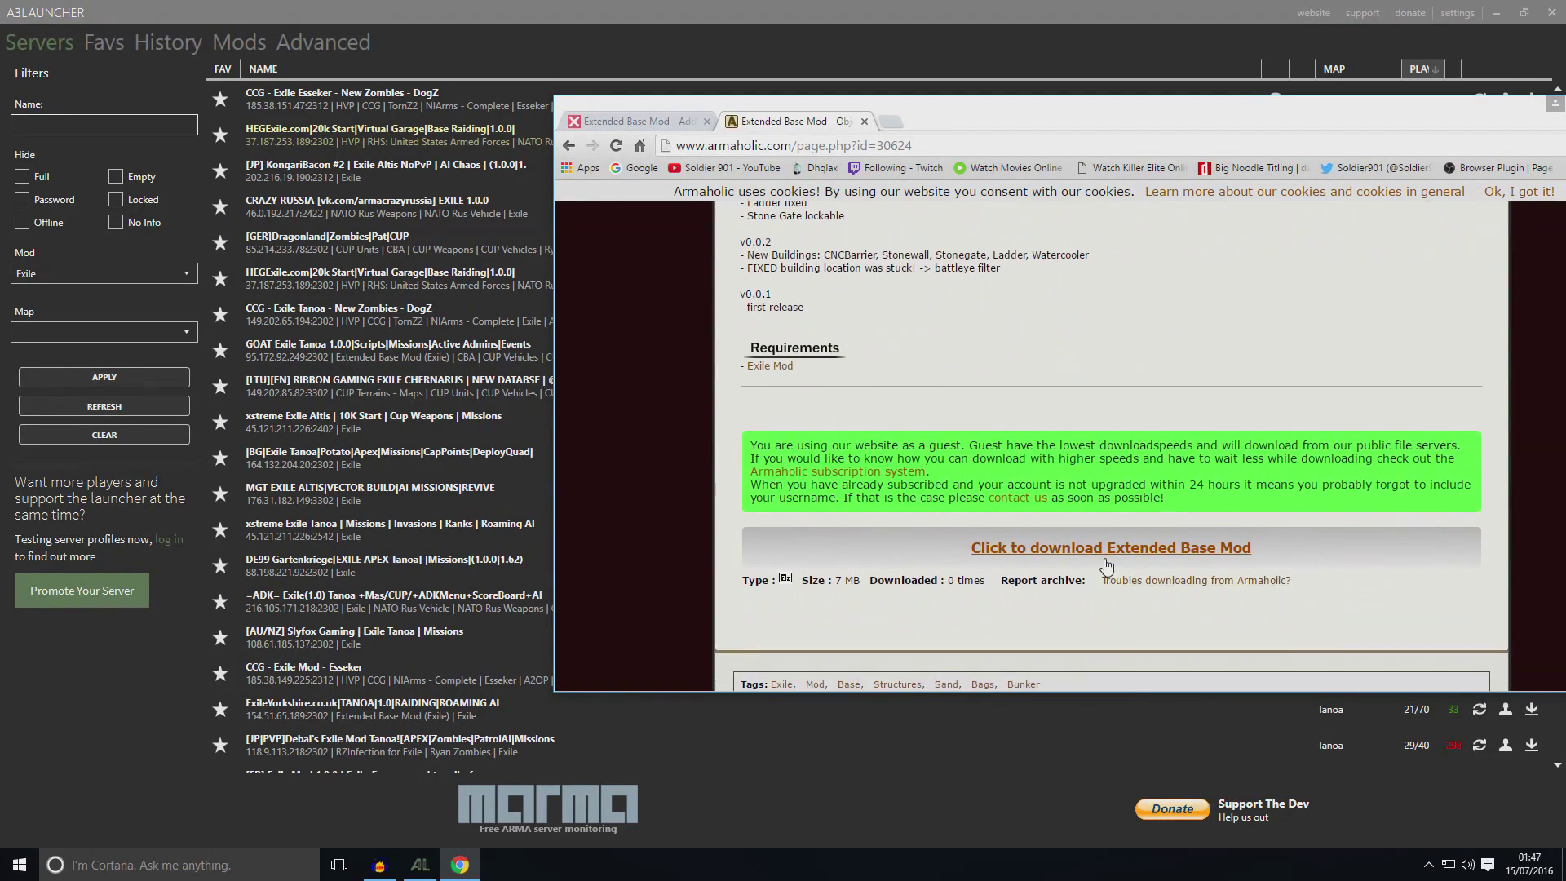
left_click(1104, 561)
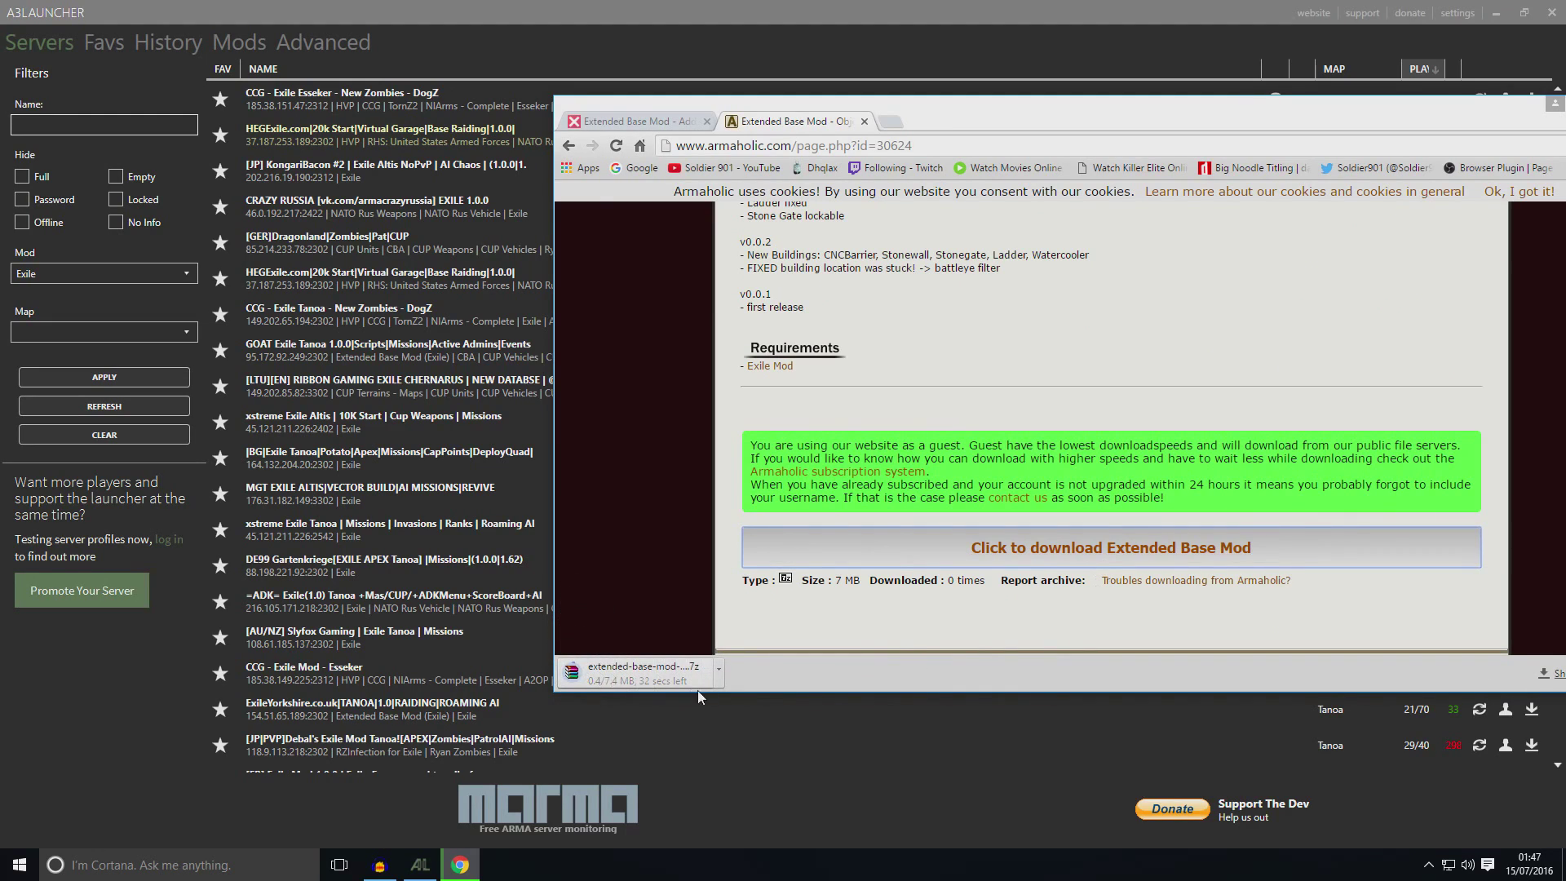
left_click(718, 668)
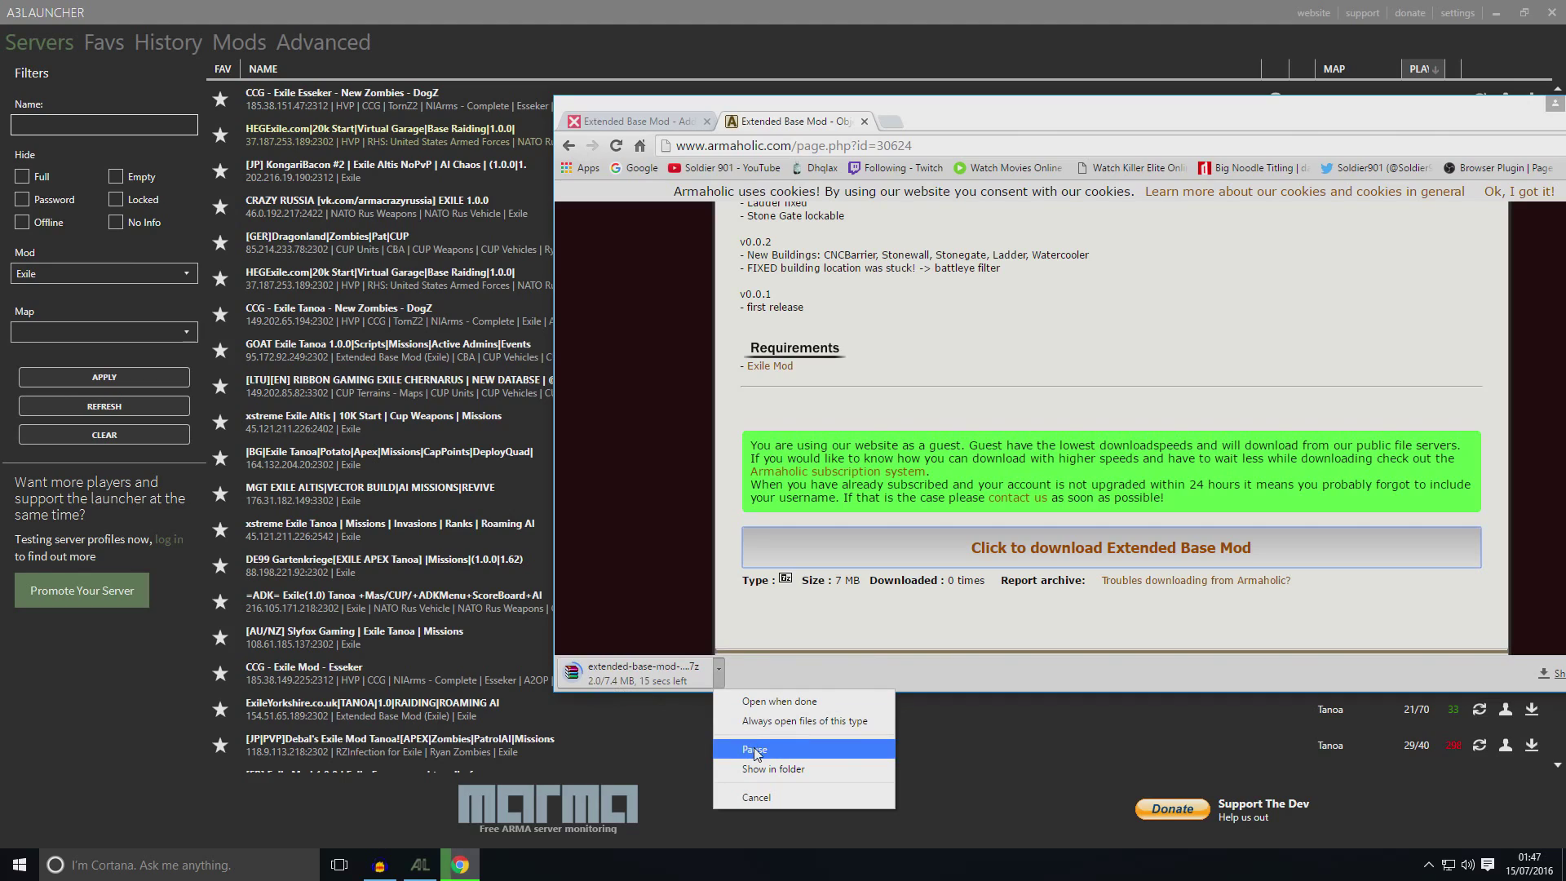
left_click(762, 797)
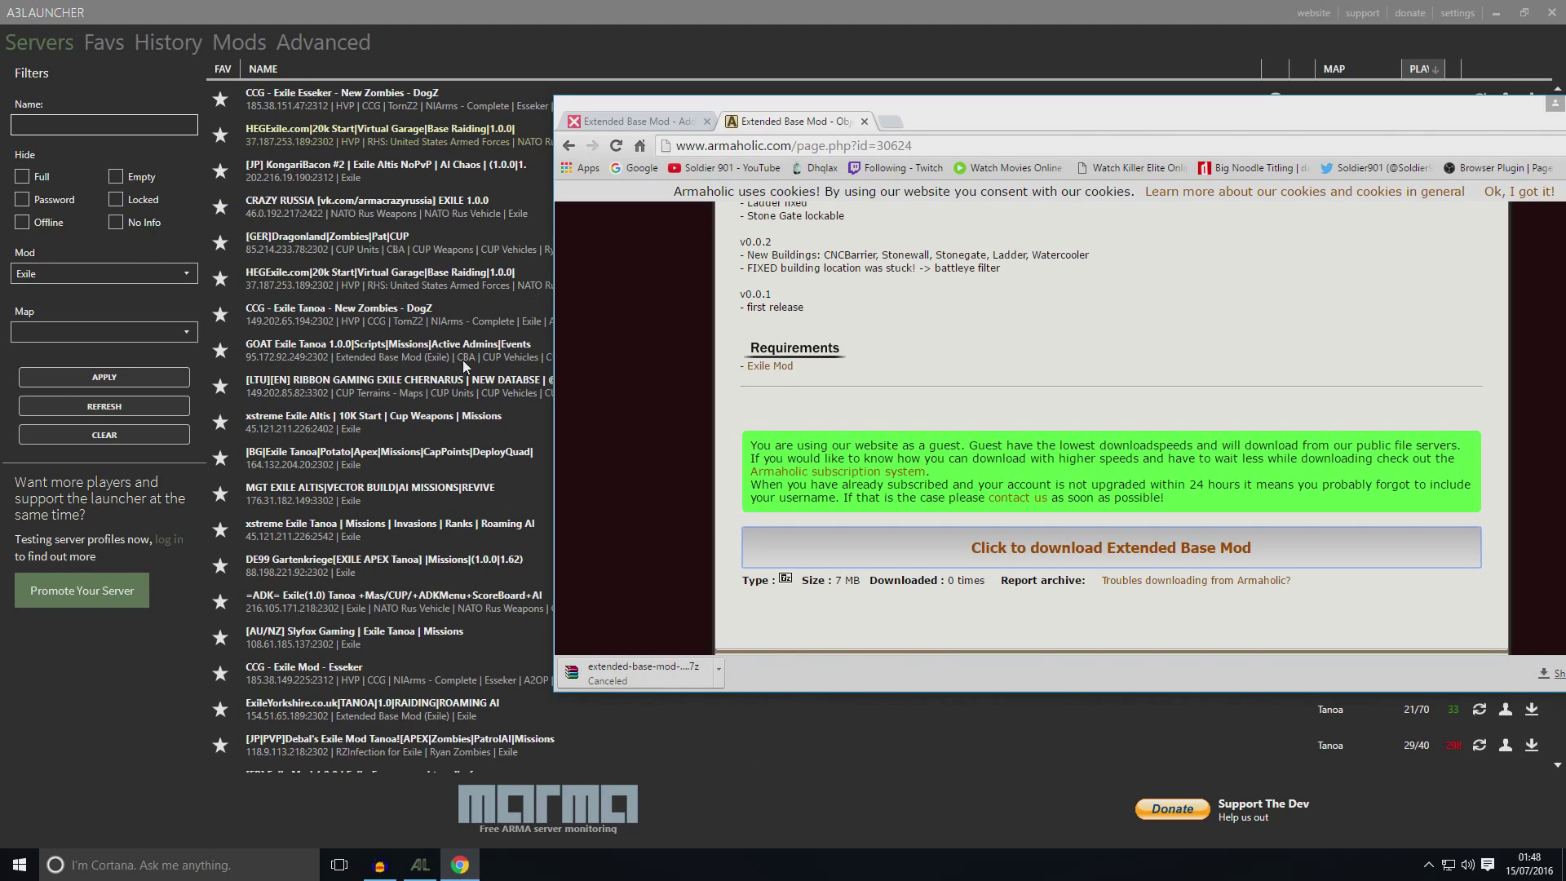
left_click(631, 168)
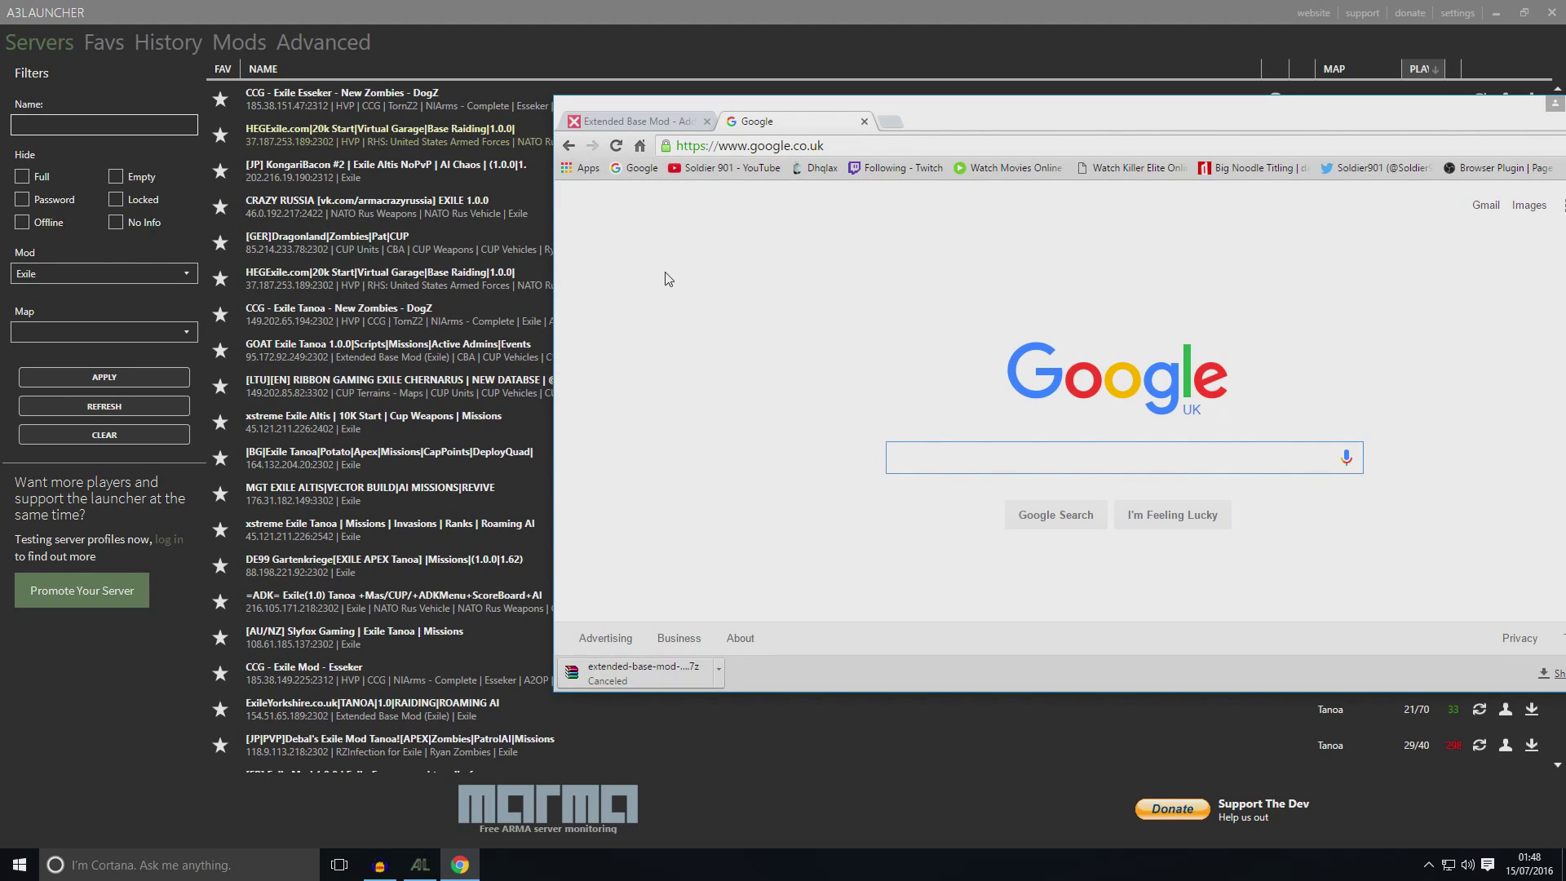
type("@CBA")
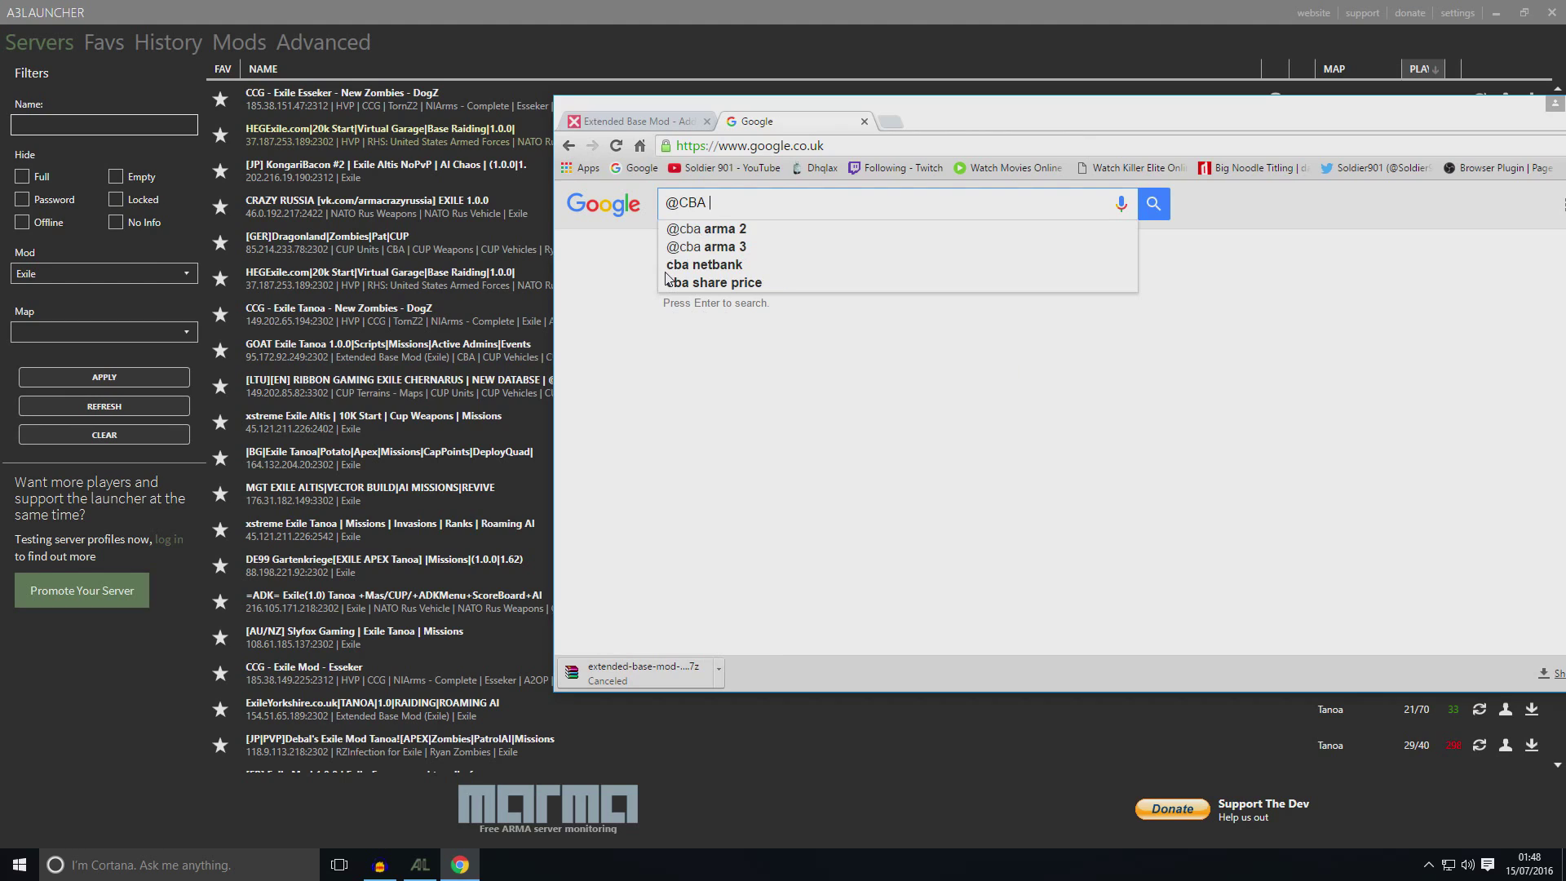
key("Down")
key("Down")
key("Return")
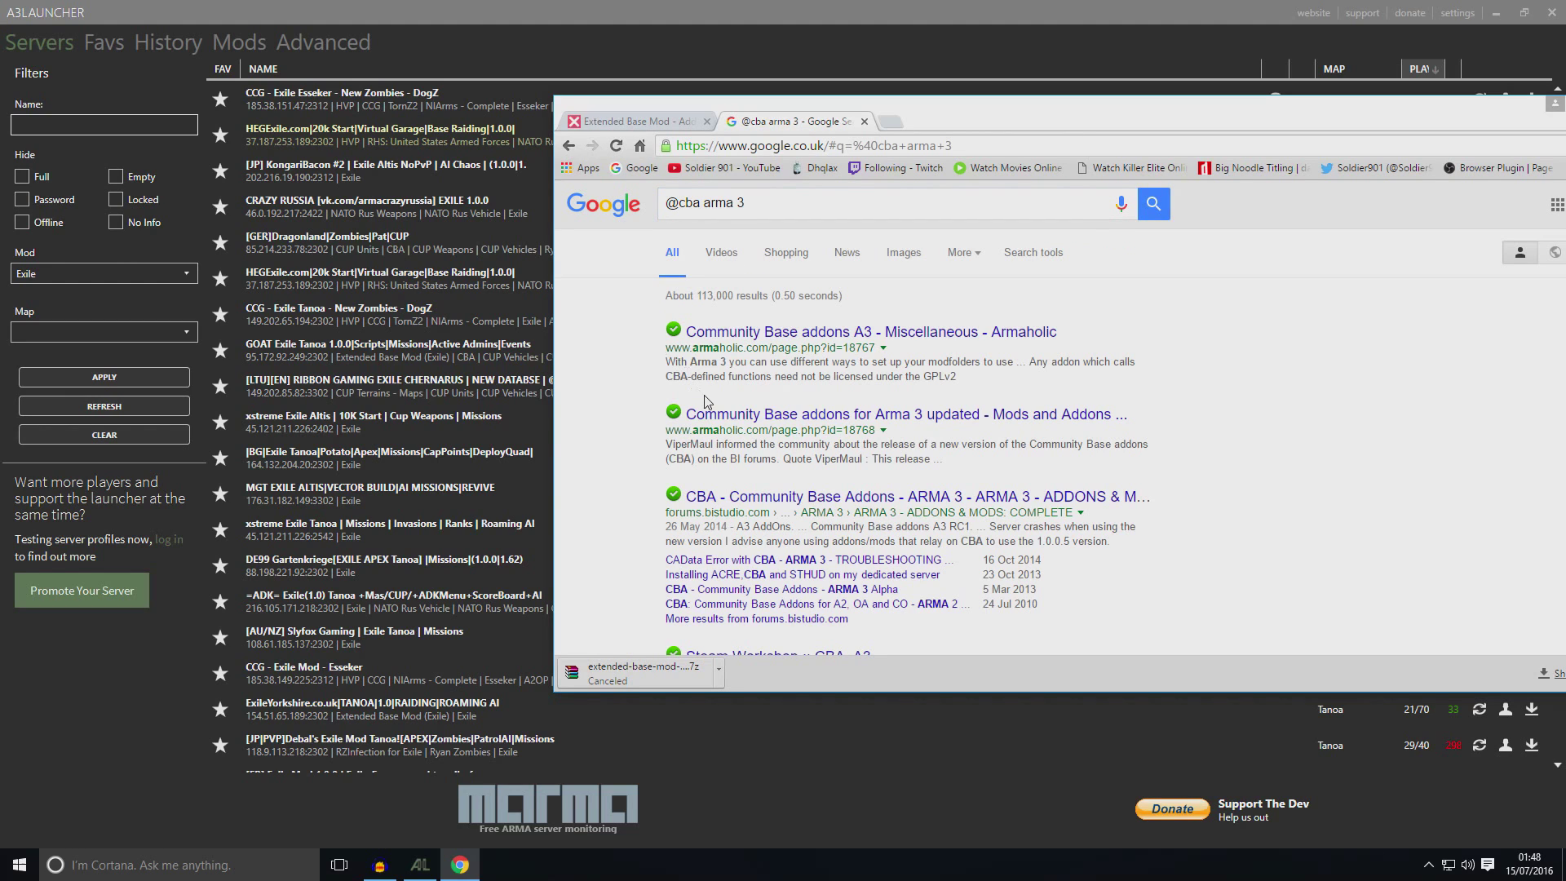
- Open the Armaholic page for Community Base addons A3 from the results and find its download link
left_click(752, 339)
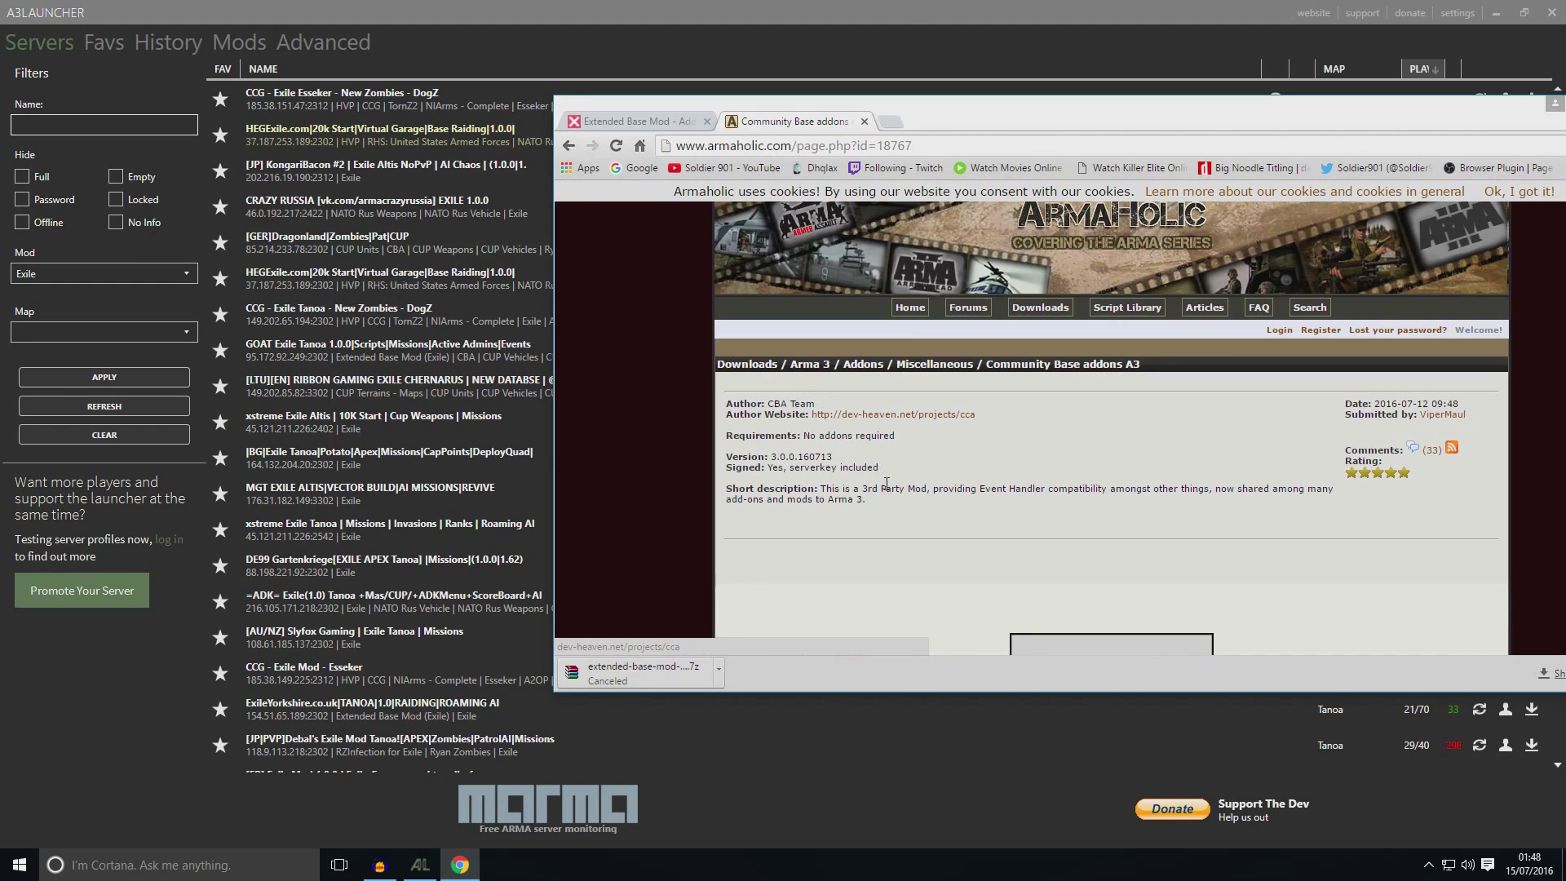
scroll(907, 471, "down", 5)
scroll(907, 472, "down", 20)
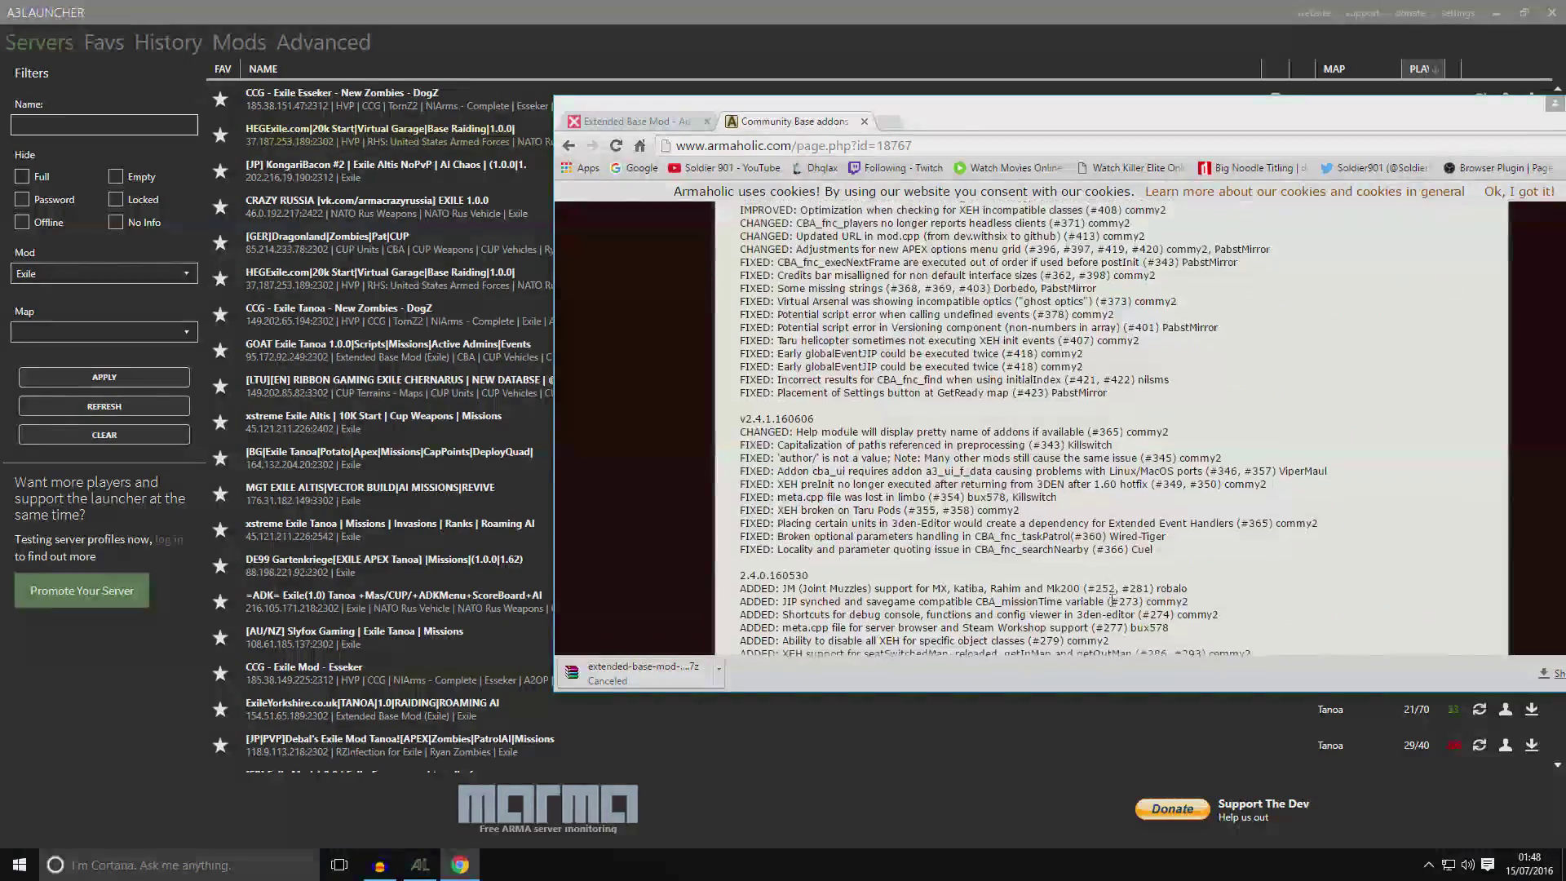
scroll(1136, 642, "down", 15)
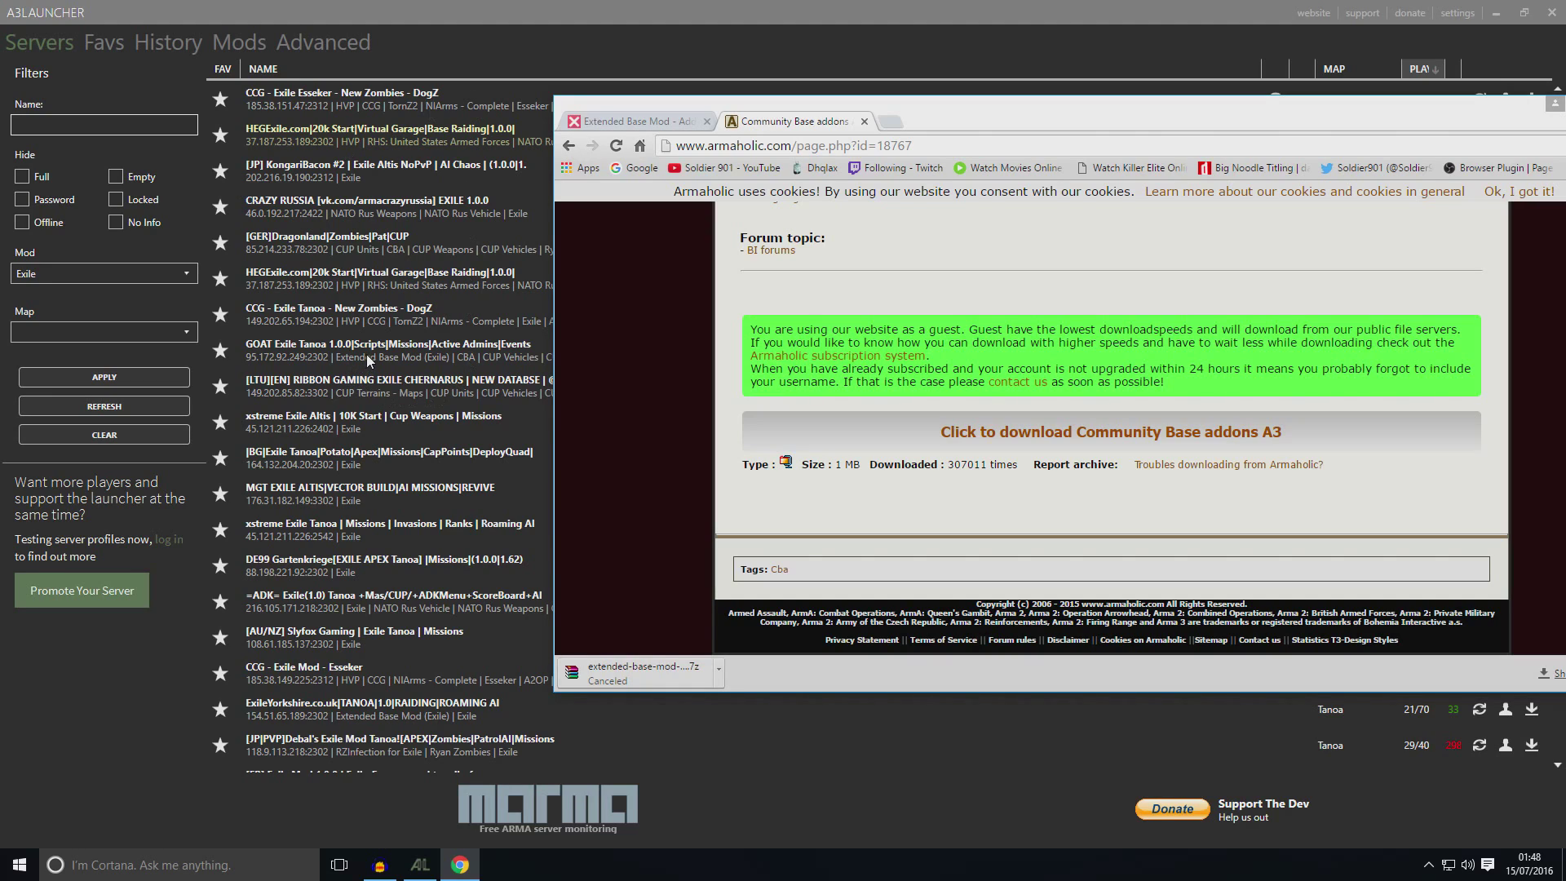
- Move the browser window off the server list, and close the Community Base addons and Extended Base Mod pages
left_click_drag(763, 130, 775, 430)
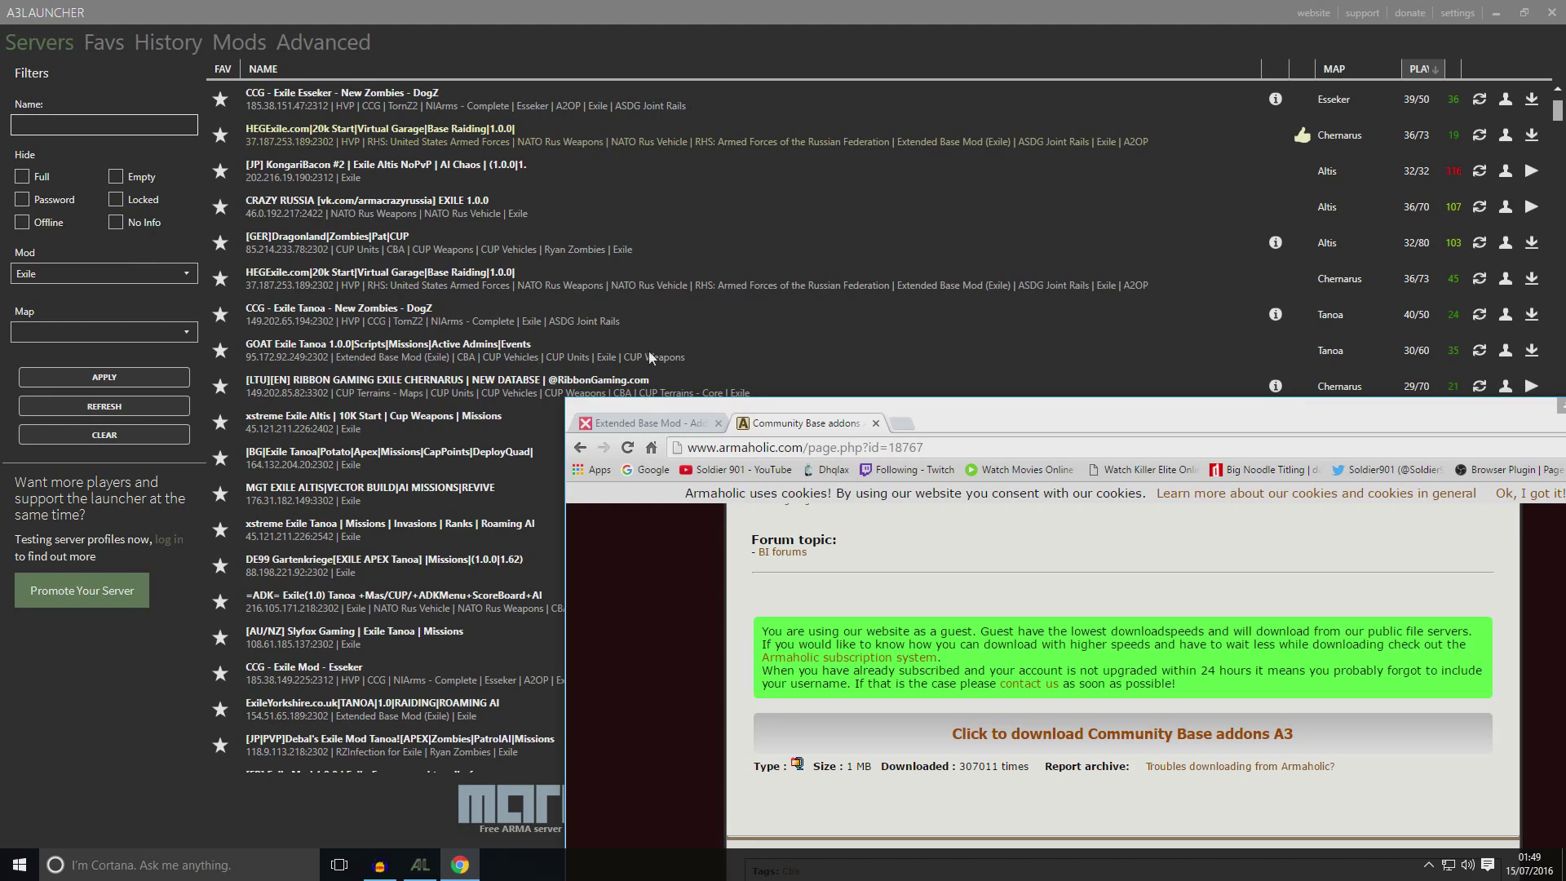
left_click_drag(1430, 421, 999, 253)
left_click(445, 256)
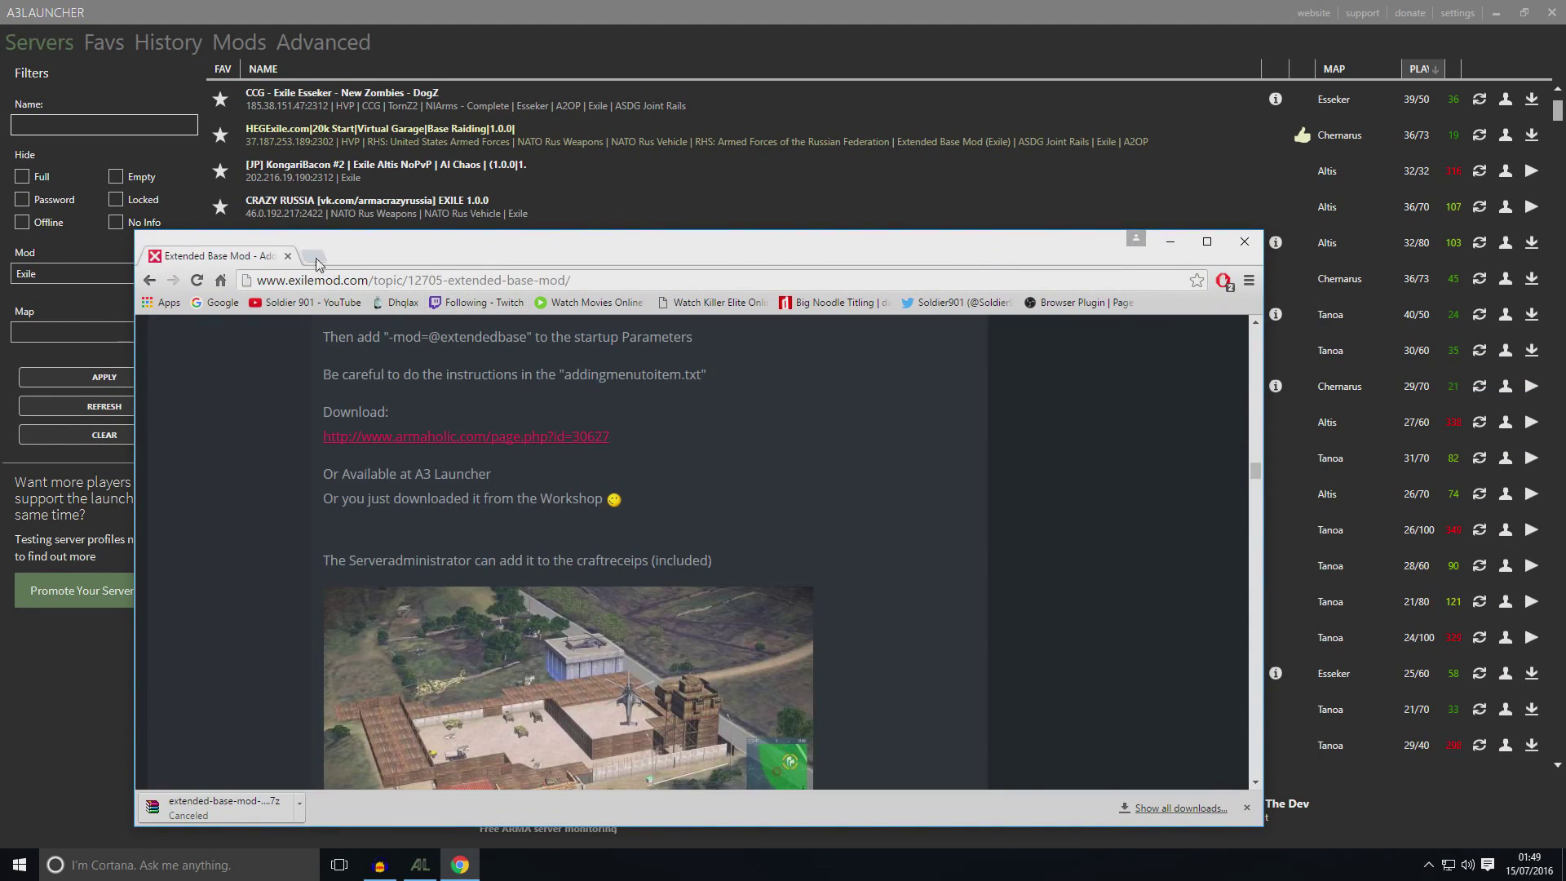
left_click(287, 256)
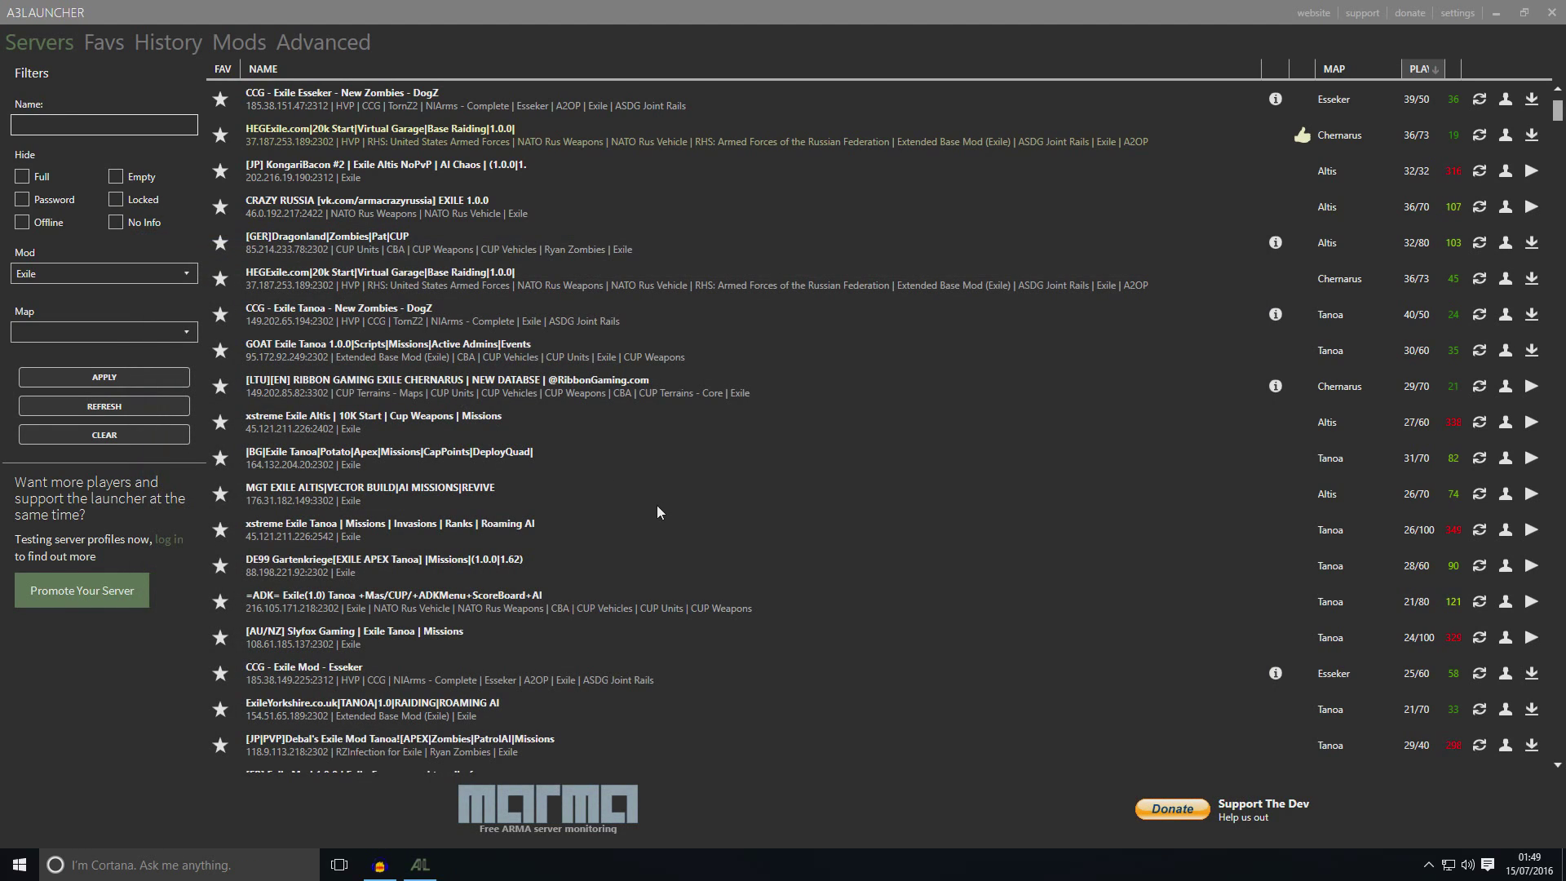